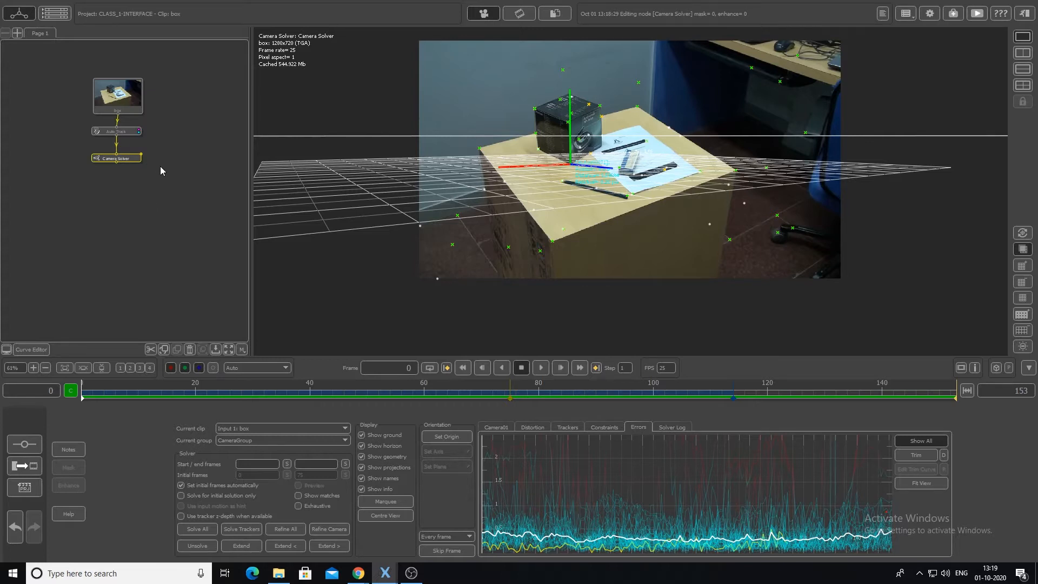
- Space out the Auto Track and Camera Solver nodes below the clip and inspect each node's settings
{"action": "left_click_drag", "start_coordinate": [125, 162], "coordinate": [127, 171]}
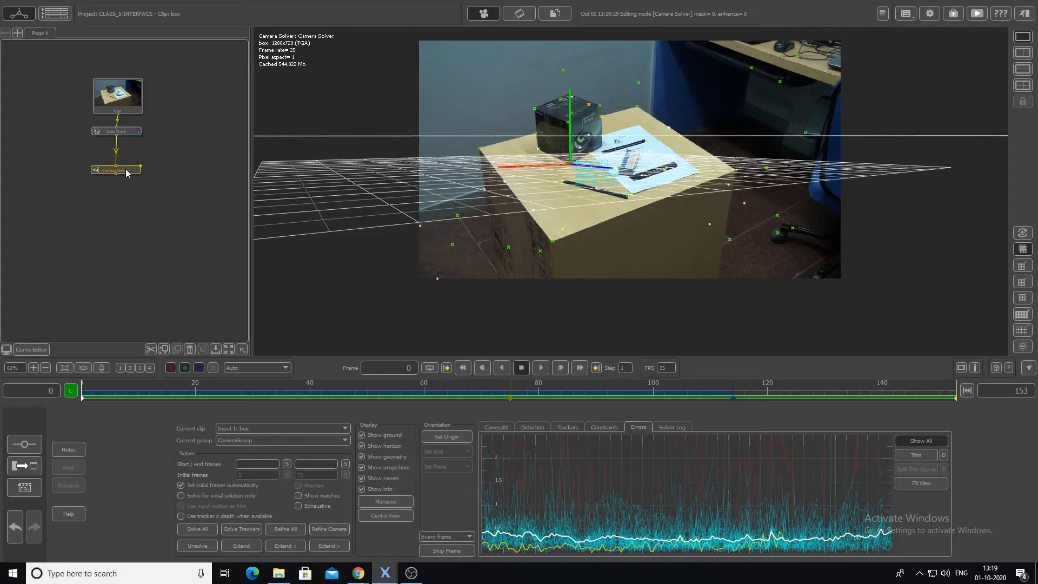
{"action": "left_click_drag", "start_coordinate": [128, 132], "coordinate": [130, 148]}
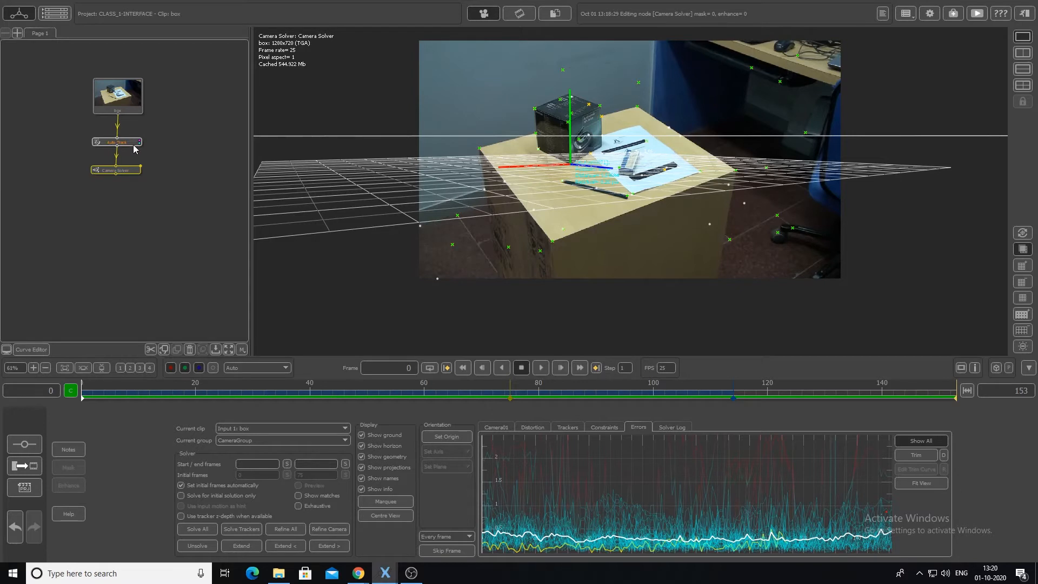
{"action": "left_click_drag", "start_coordinate": [132, 144], "coordinate": [128, 175]}
{"action": "left_click", "coordinate": [125, 172]}
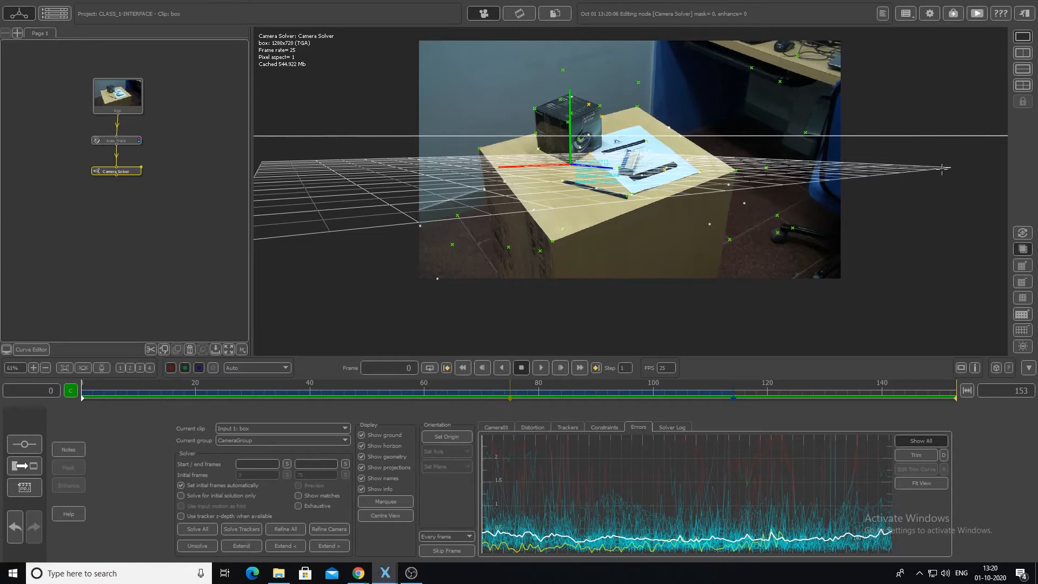
{"action": "double_click", "coordinate": [131, 144]}
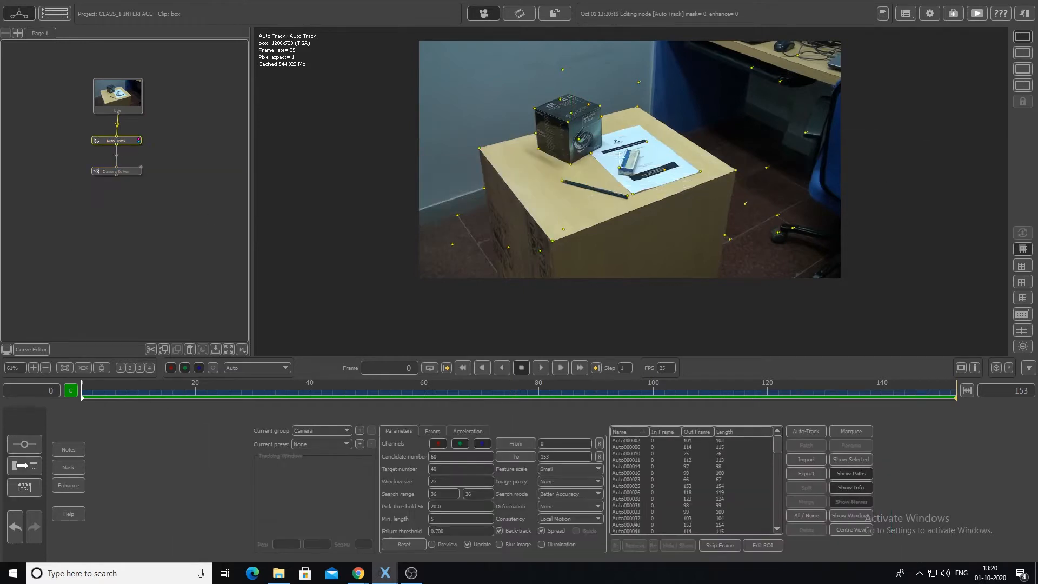
{"action": "double_click", "coordinate": [124, 172]}
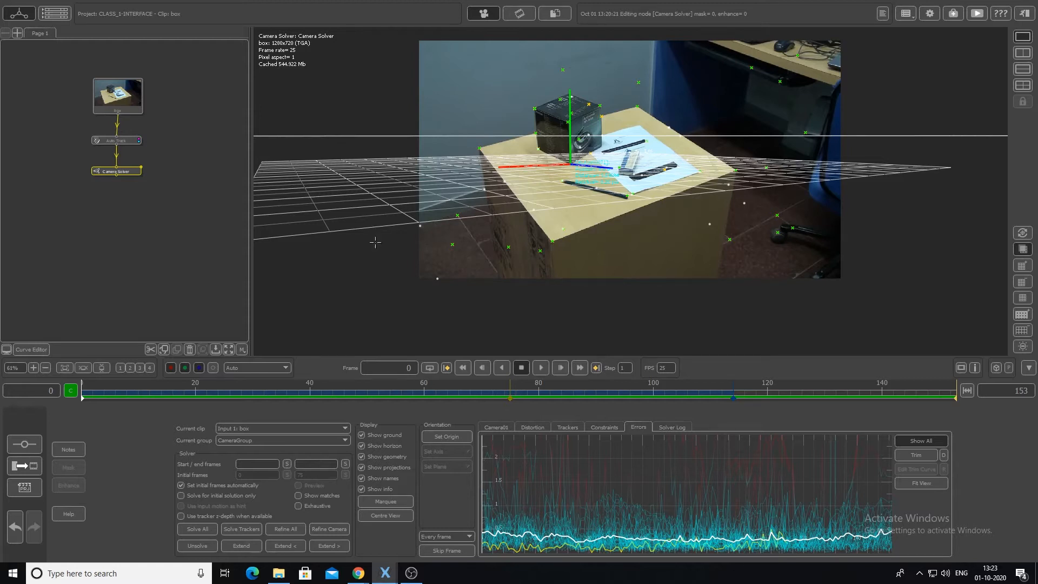
- Add an Orient Scene node after the Camera Solver and position it below in the node tree
{"action": "left_click_drag", "start_coordinate": [133, 173], "coordinate": [133, 177]}
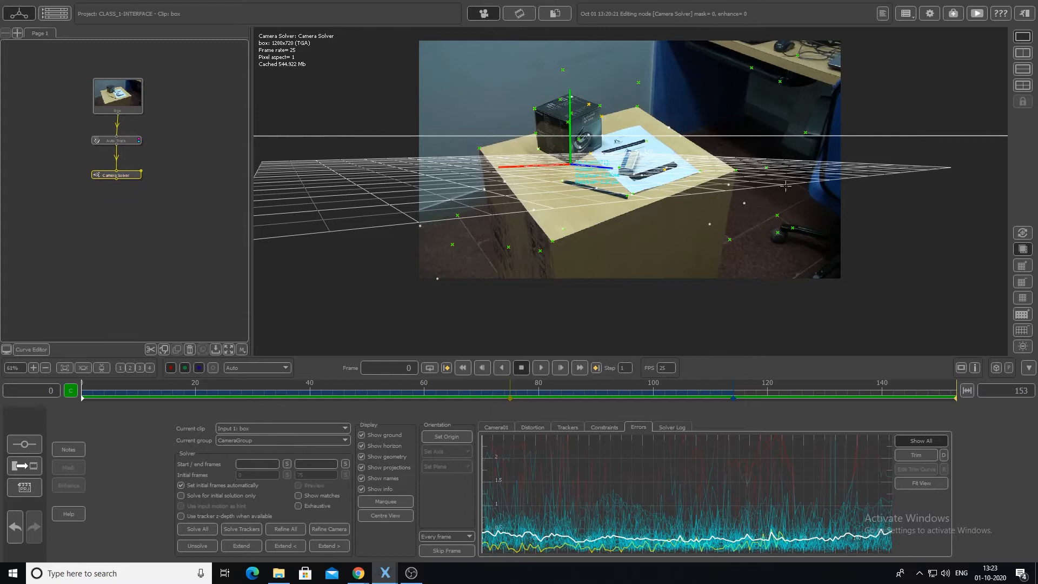
{"action": "right_click", "coordinate": [124, 176]}
{"action": "mouse_move", "coordinate": [157, 276]}
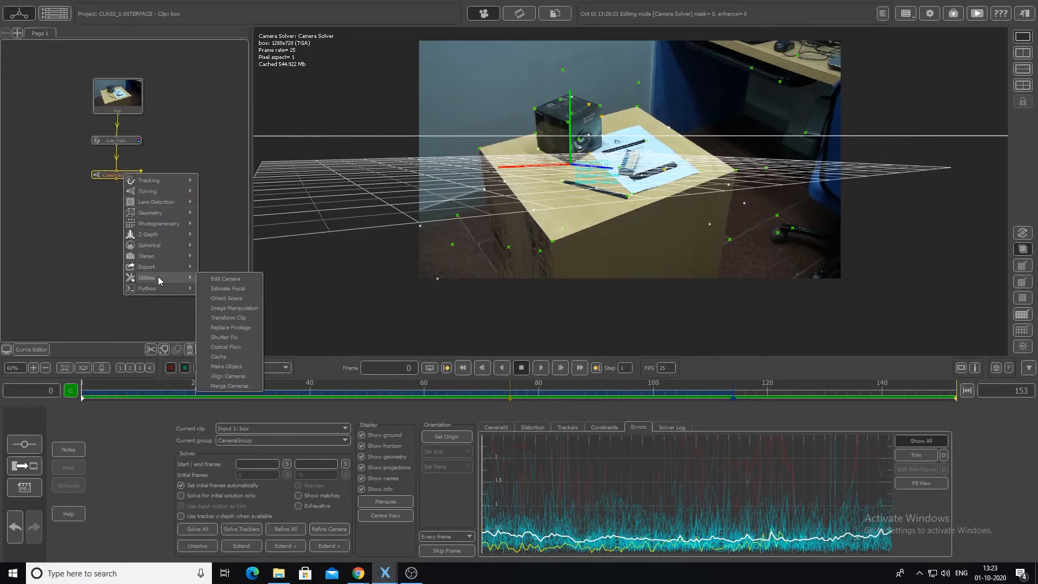
{"action": "left_click", "coordinate": [231, 298]}
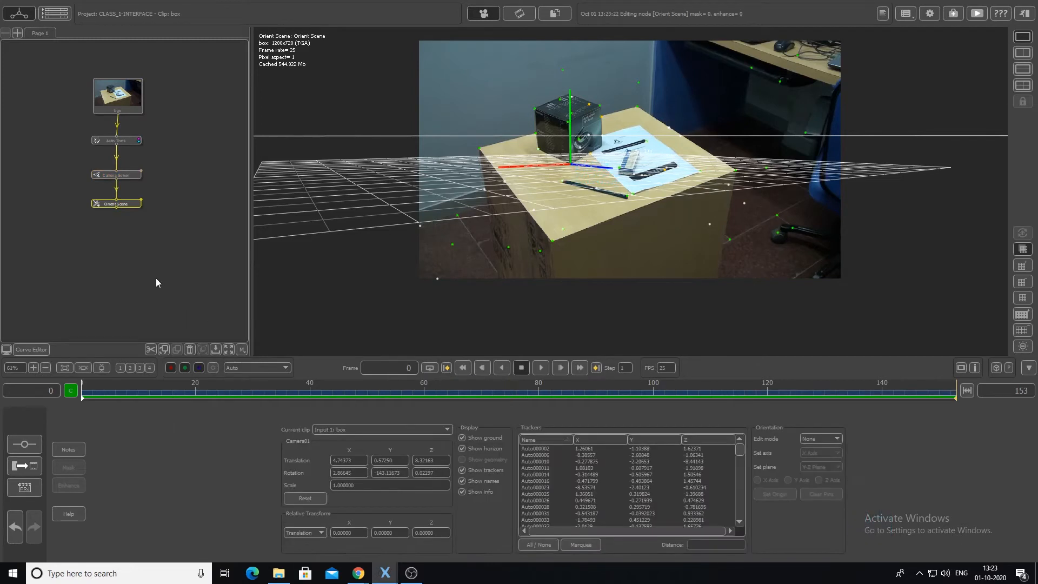
{"action": "left_click_drag", "start_coordinate": [129, 203], "coordinate": [129, 207]}
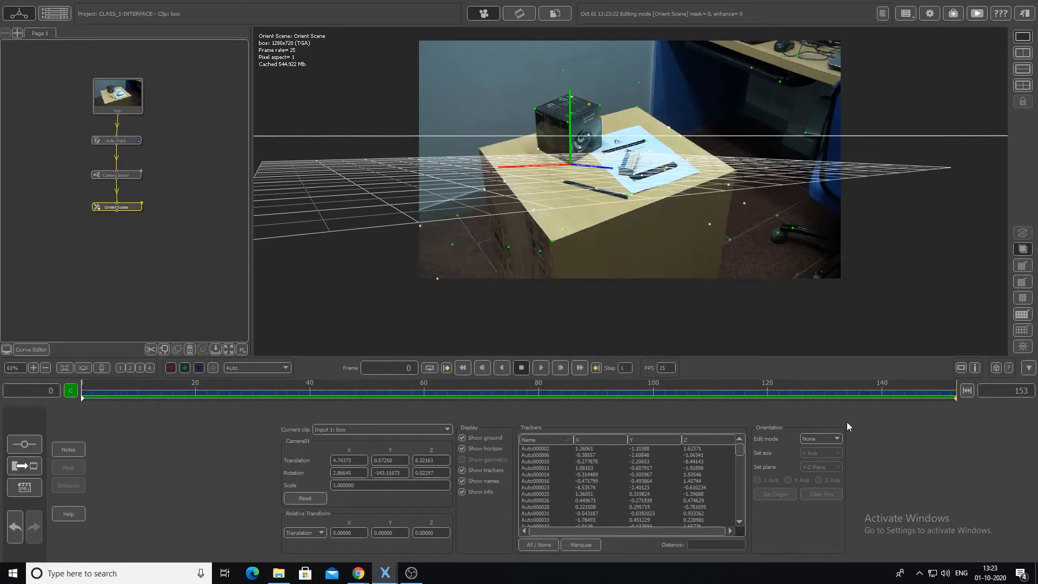
- Set the scene origin at tracker Auto000025 on the tabletop's back-left corner
{"action": "left_click", "coordinate": [830, 439]}
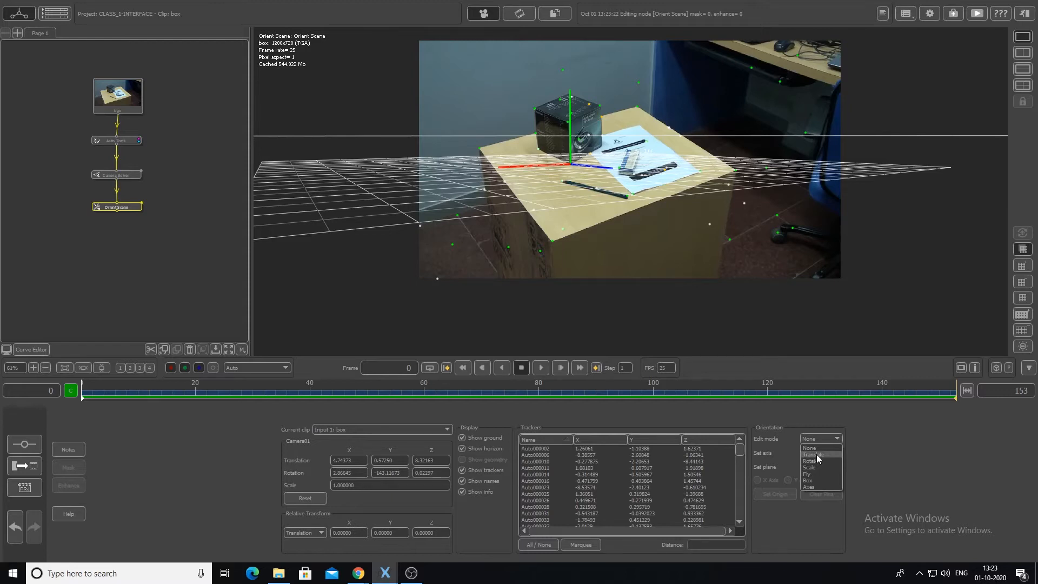
{"action": "left_click", "coordinate": [188, 290]}
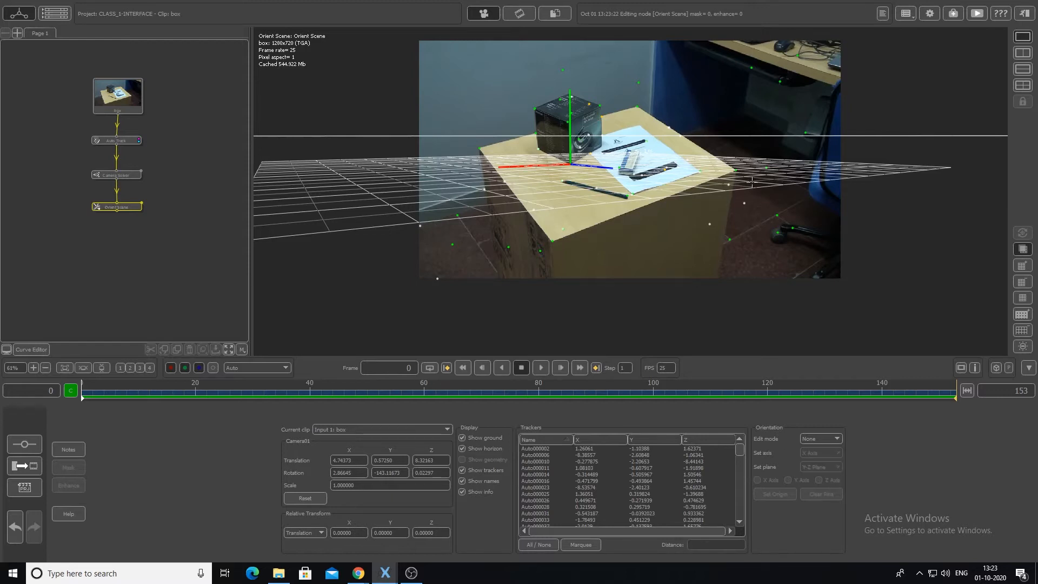
{"action": "left_click", "coordinate": [479, 147]}
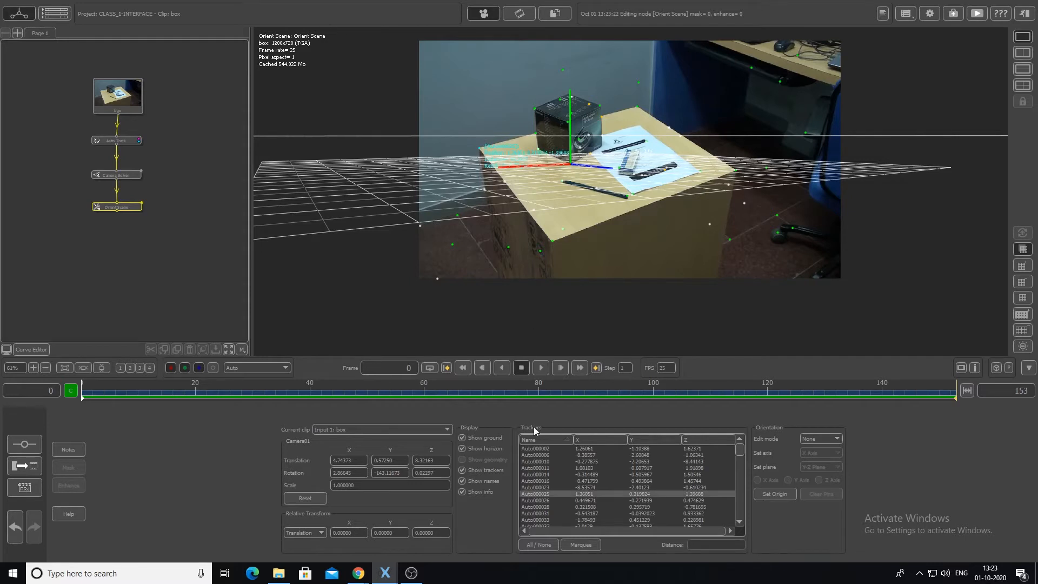
{"action": "left_click", "coordinate": [774, 492]}
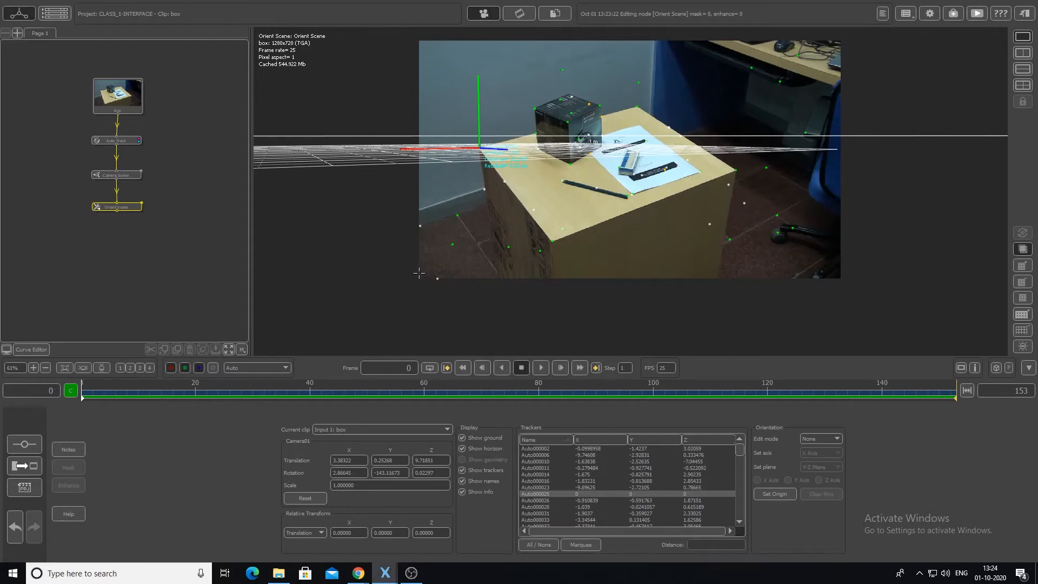
- Rotate the scene in Rotate edit mode so the ground grid lies along the tabletop, and return the edit mode to None
{"action": "left_click", "coordinate": [816, 437]}
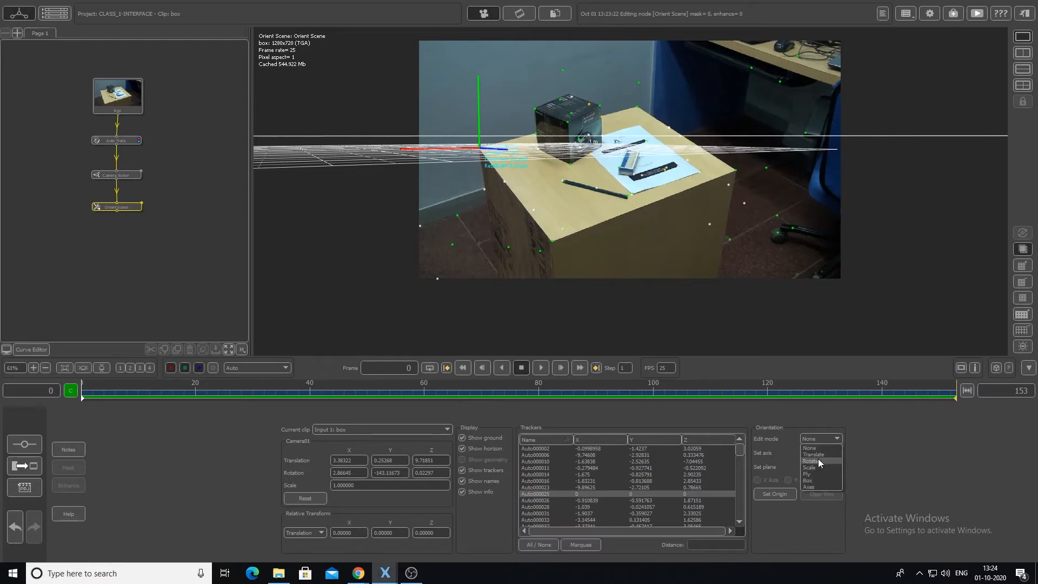
{"action": "left_click", "coordinate": [819, 460]}
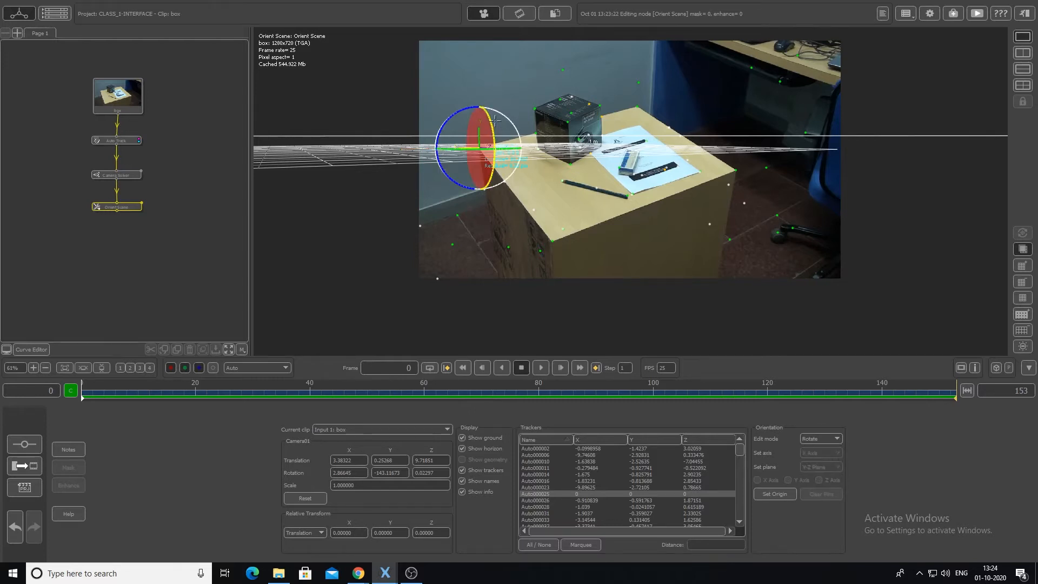
{"action": "left_click_drag", "start_coordinate": [490, 116], "coordinate": [465, 118]}
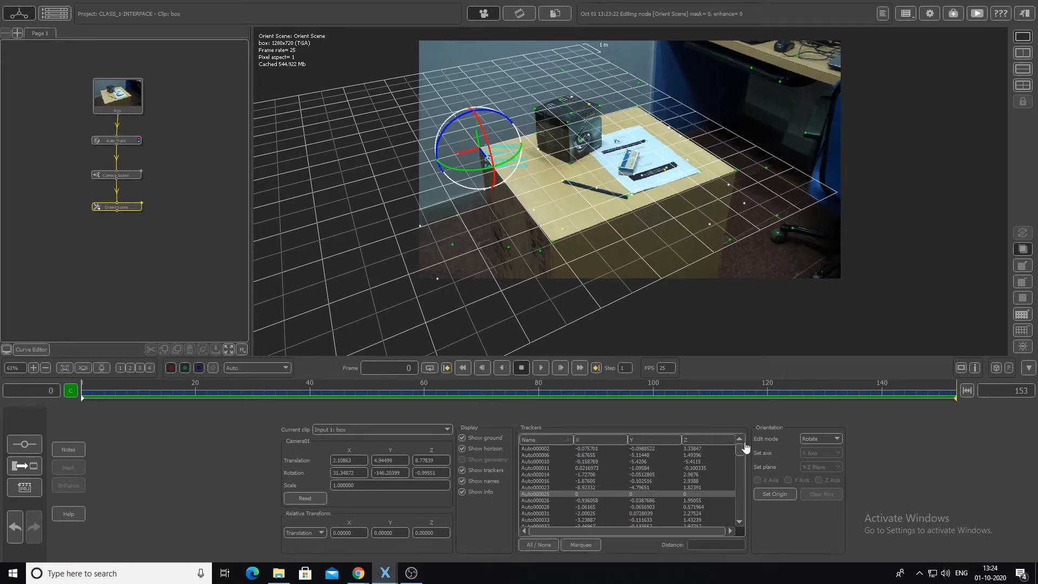
{"action": "left_click", "coordinate": [819, 439]}
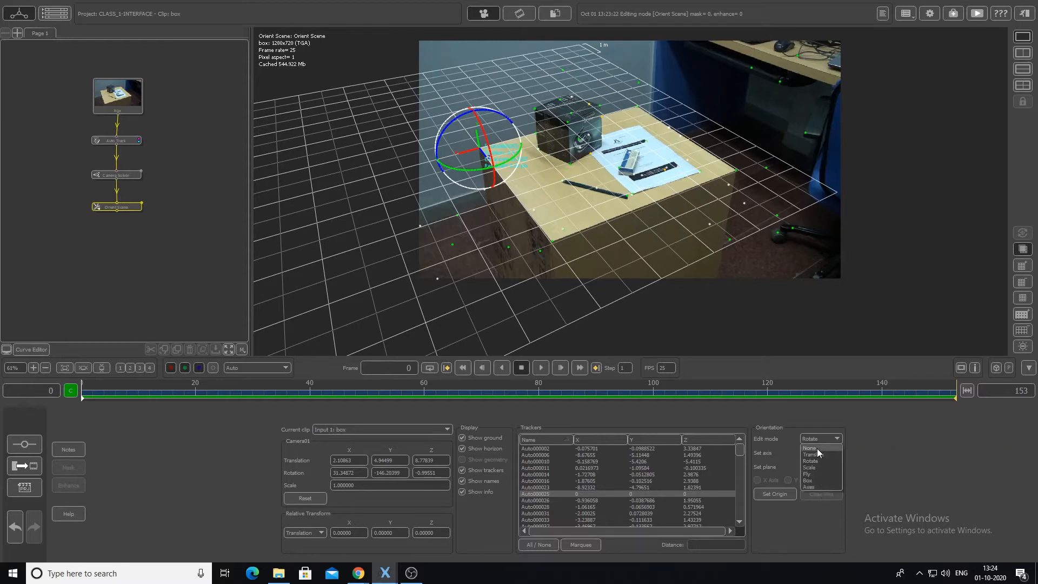
{"action": "left_click", "coordinate": [816, 448]}
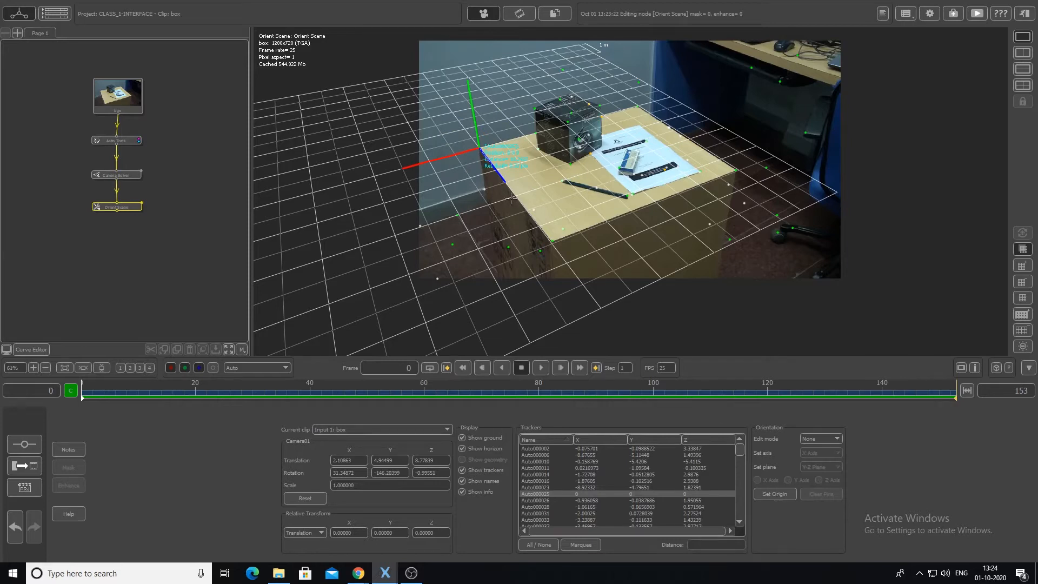
- Set the scene origin at tracker Auto000002 on the tabletop's front corner
{"action": "left_click", "coordinate": [551, 241]}
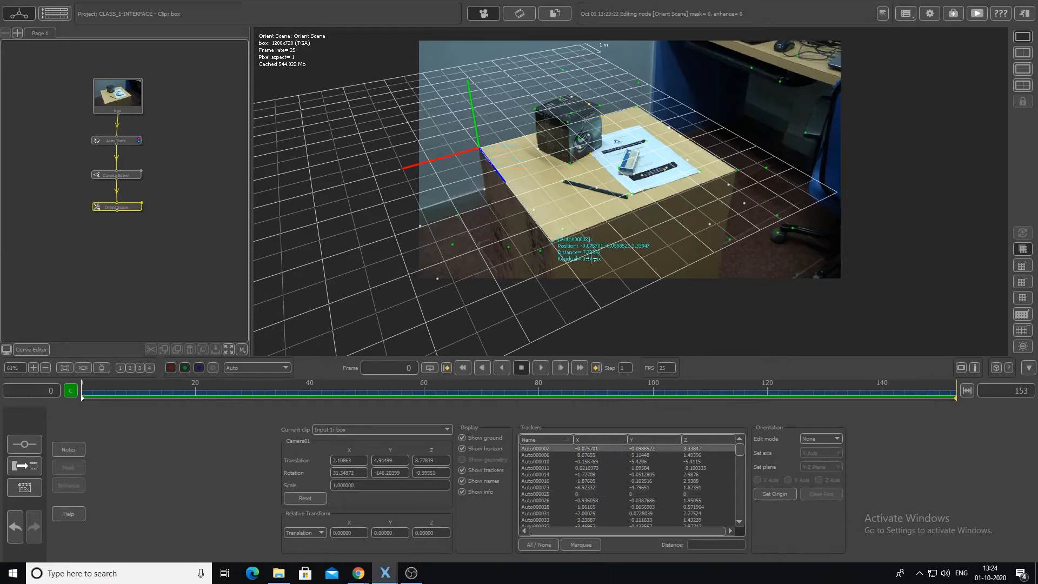
{"action": "left_click", "coordinate": [822, 439]}
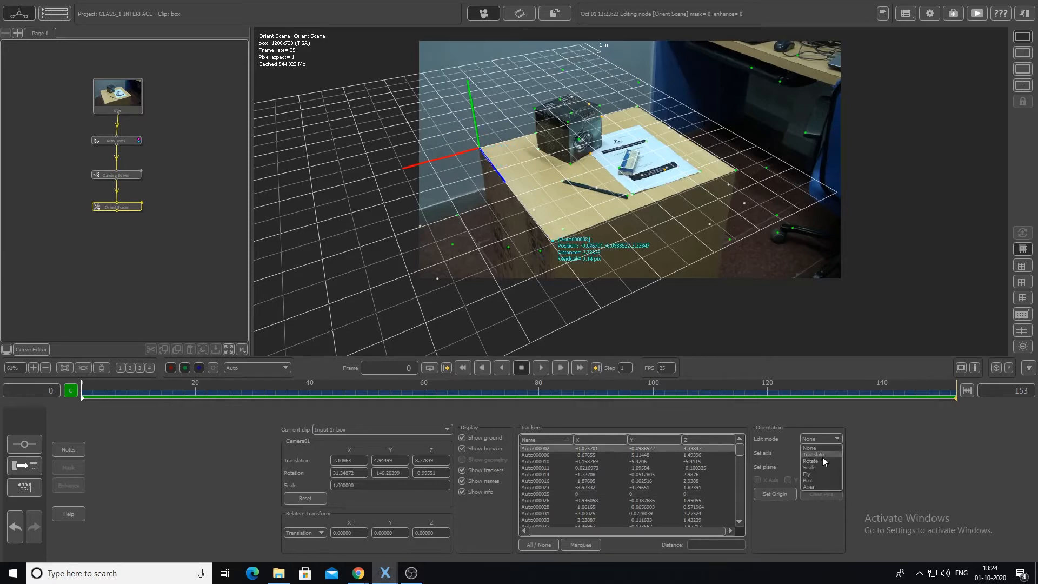
{"action": "left_click", "coordinate": [822, 460]}
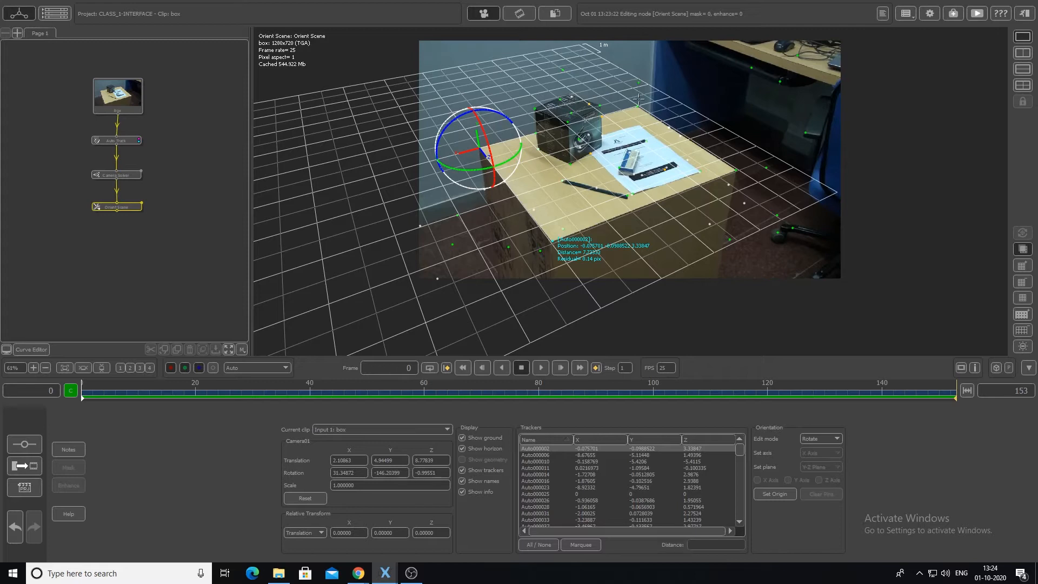
{"action": "left_click", "coordinate": [815, 440]}
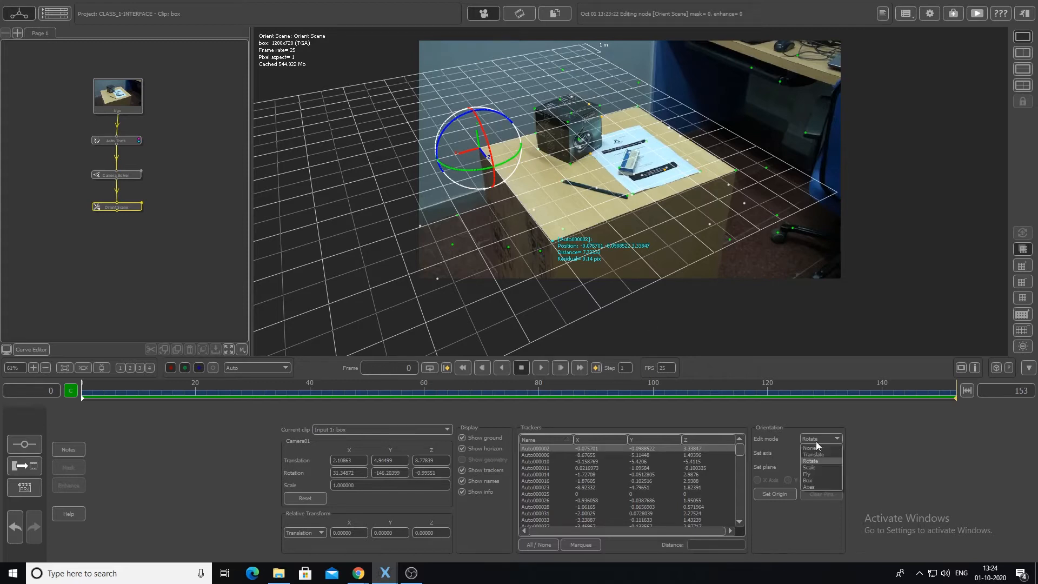
{"action": "left_click", "coordinate": [816, 446]}
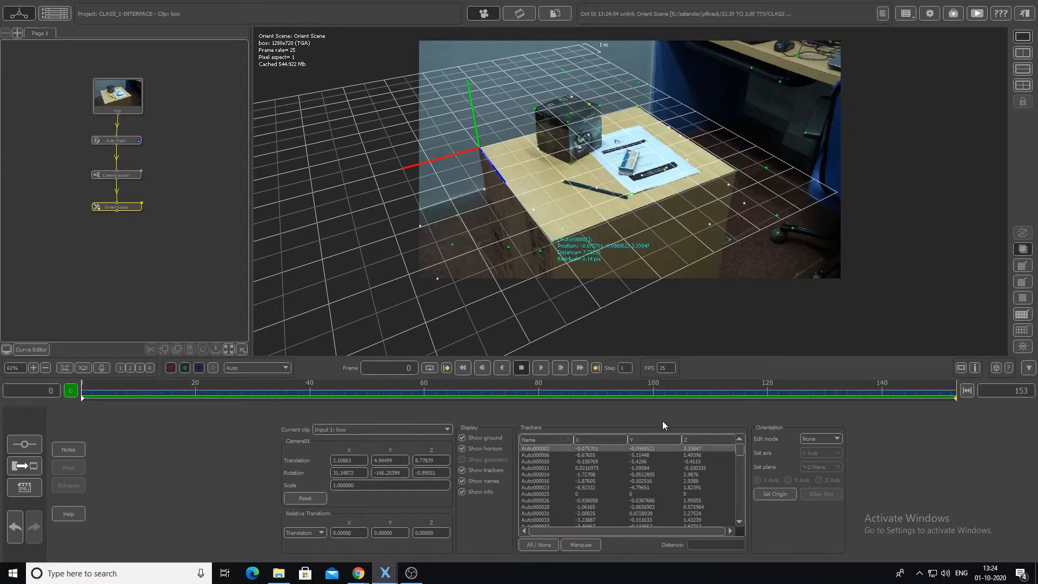
{"action": "left_click", "coordinate": [772, 494]}
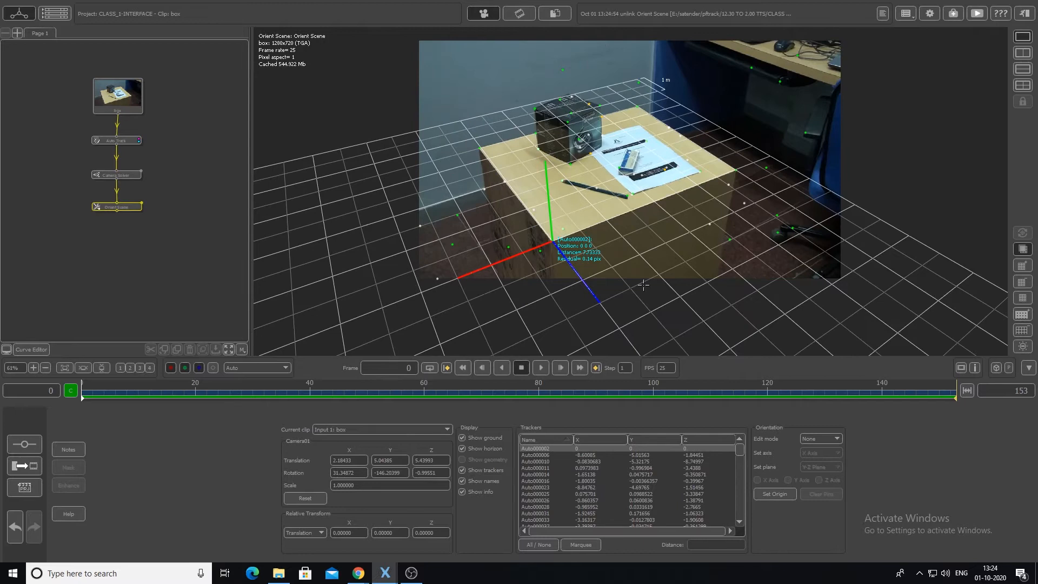
- Translate the scene along its red and blue axes to shift the ground grid towards the tabletop's right side
{"action": "left_click", "coordinate": [819, 439]}
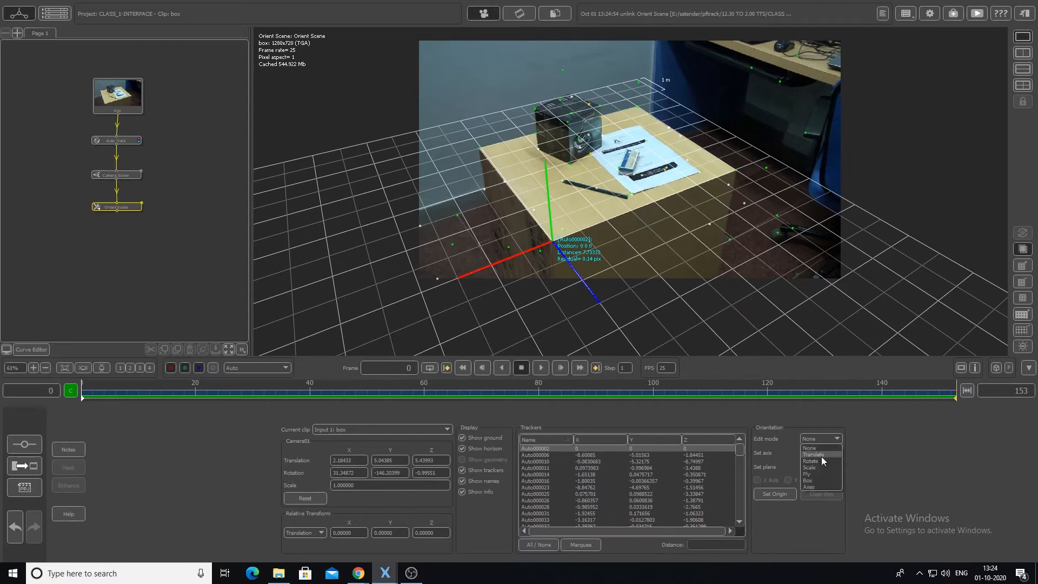
{"action": "left_click", "coordinate": [813, 454]}
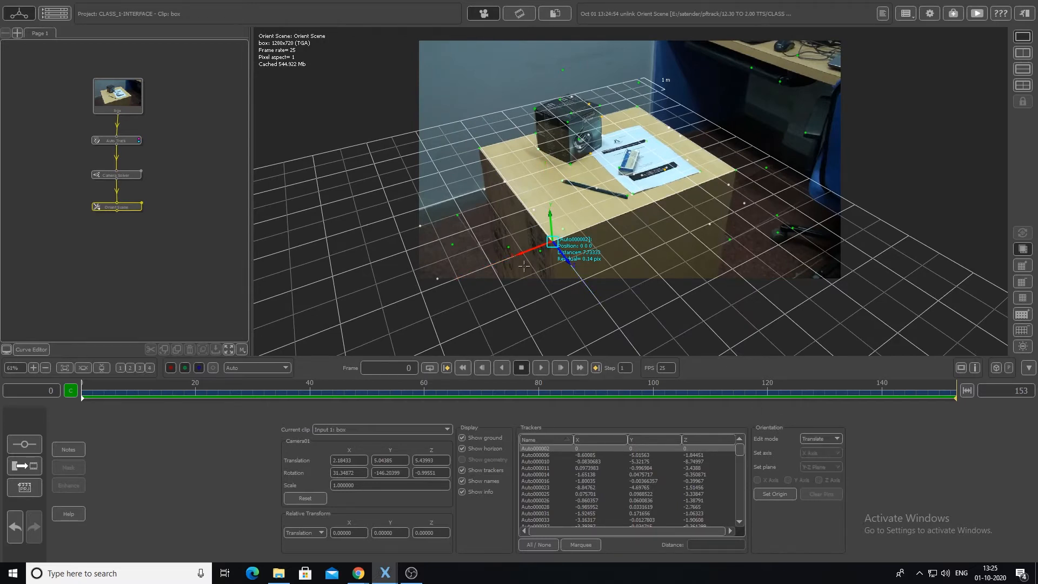
{"action": "left_click_drag", "start_coordinate": [523, 256], "coordinate": [634, 203]}
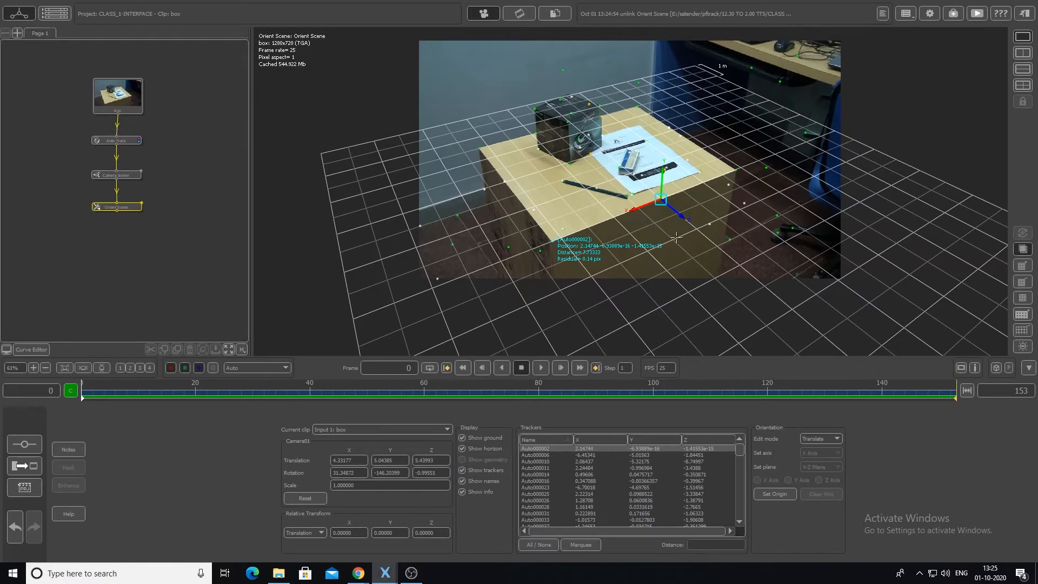
{"action": "left_click_drag", "start_coordinate": [682, 218], "coordinate": [673, 180]}
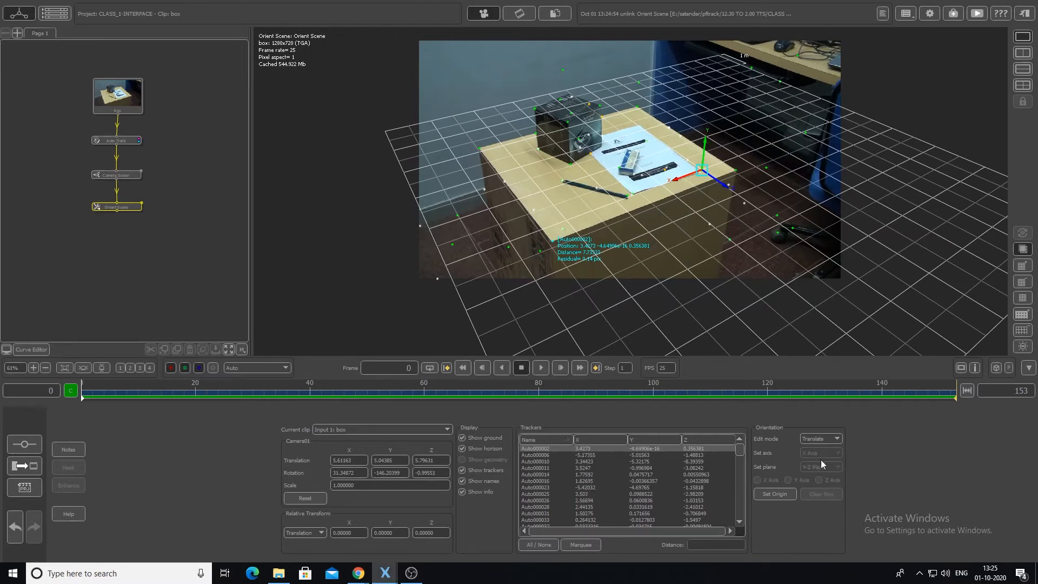
- Scale the scene to about 2.5 and translate the ground grid so it covers the tabletop
{"action": "left_click", "coordinate": [827, 438]}
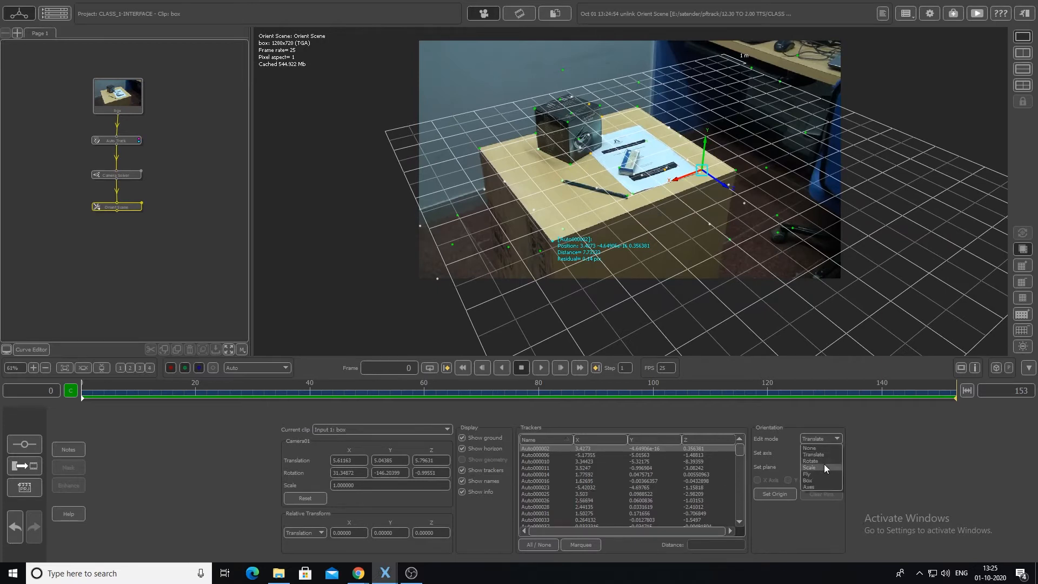
{"action": "left_click", "coordinate": [824, 464]}
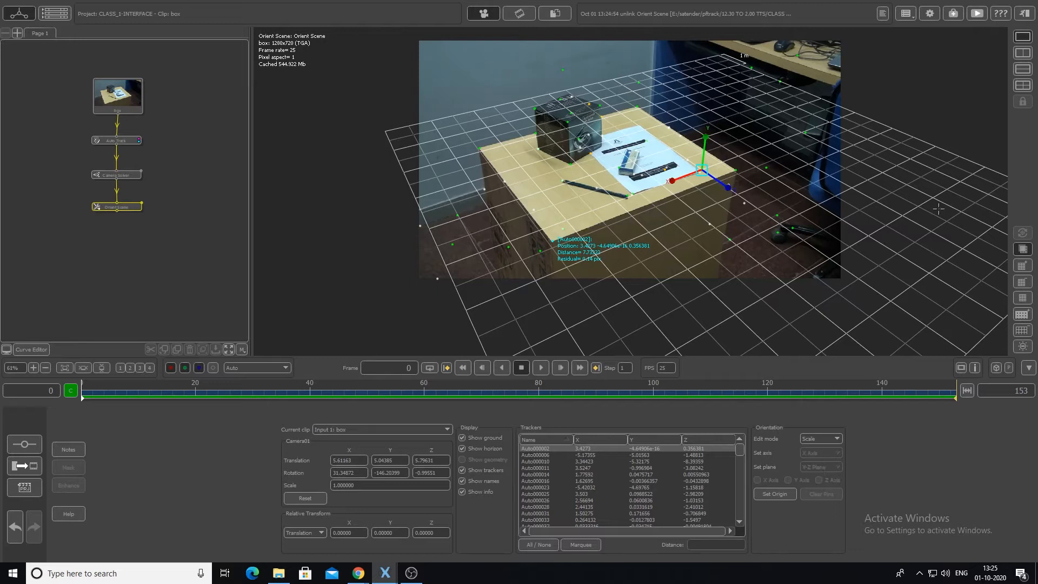
{"action": "left_click_drag", "start_coordinate": [671, 180], "coordinate": [573, 184]}
{"action": "left_click", "coordinate": [821, 438]}
{"action": "left_click", "coordinate": [816, 447]}
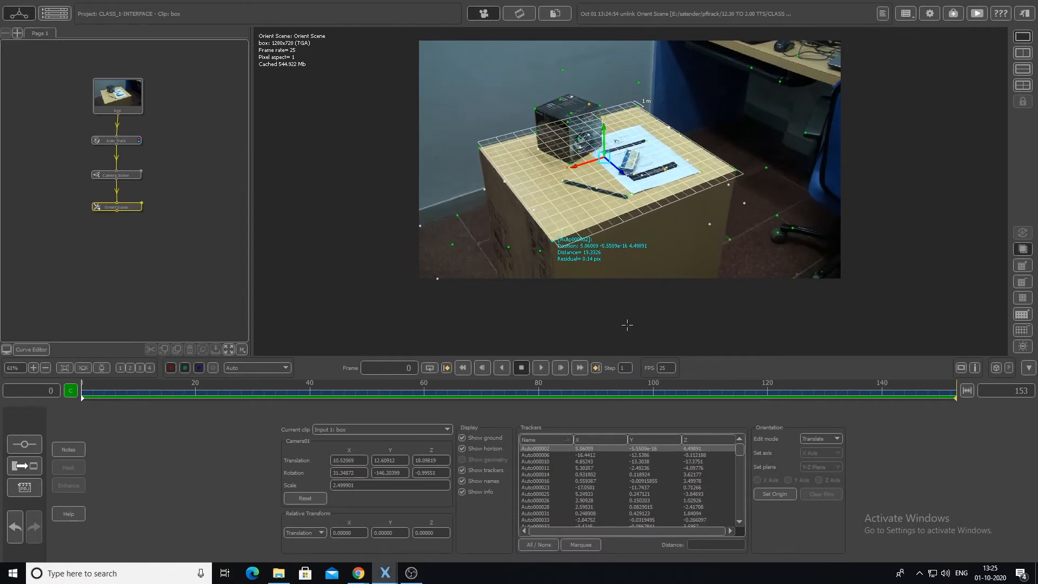
{"action": "left_click", "coordinate": [832, 438]}
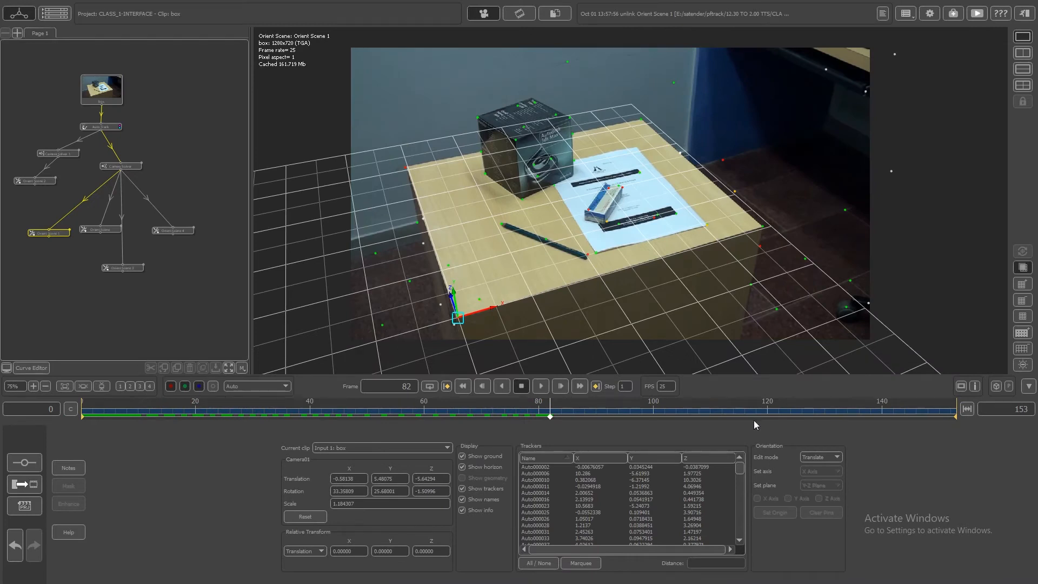
- Switch Orient Scene 1 to Fly edit mode and adjust the ground grid's orientation around the table's front-left corner
{"action": "left_click", "coordinate": [820, 458]}
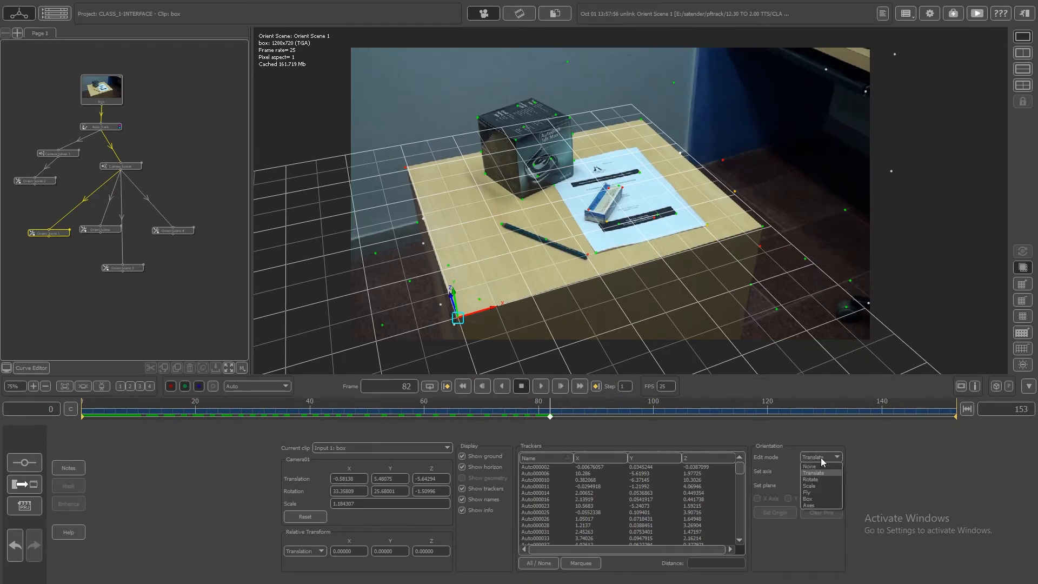
{"action": "left_click", "coordinate": [818, 491]}
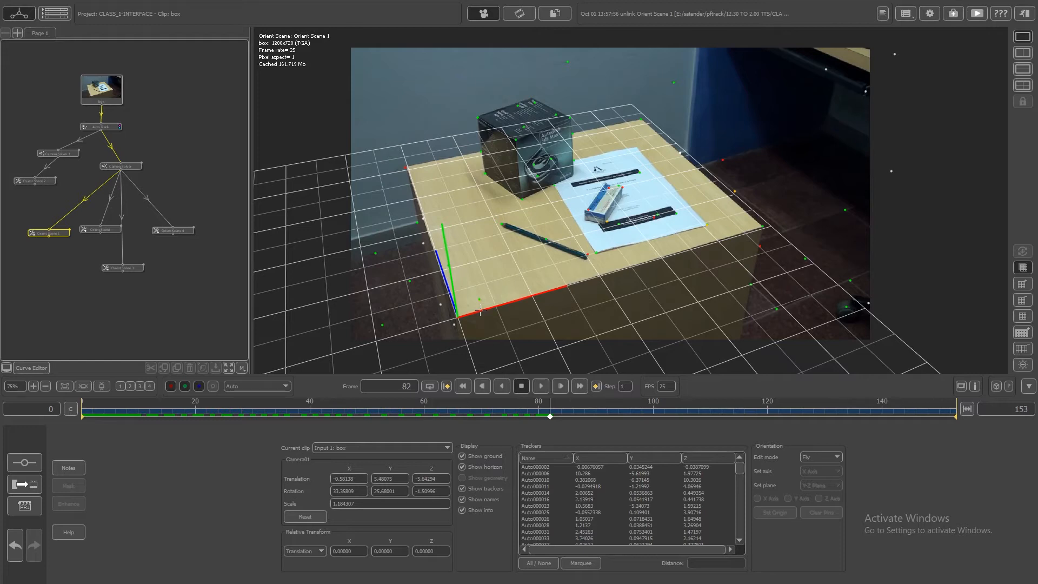
{"action": "mouse_move", "coordinate": [480, 310]}
{"action": "left_mouse_down"}
{"action": "mouse_move", "coordinate": [575, 296]}
{"action": "mouse_move", "coordinate": [483, 315]}
{"action": "left_mouse_up"}
{"action": "mouse_move", "coordinate": [491, 293]}
{"action": "right_mouse_down"}
{"action": "mouse_move", "coordinate": [524, 295]}
{"action": "mouse_move", "coordinate": [490, 298]}
{"action": "right_mouse_up"}
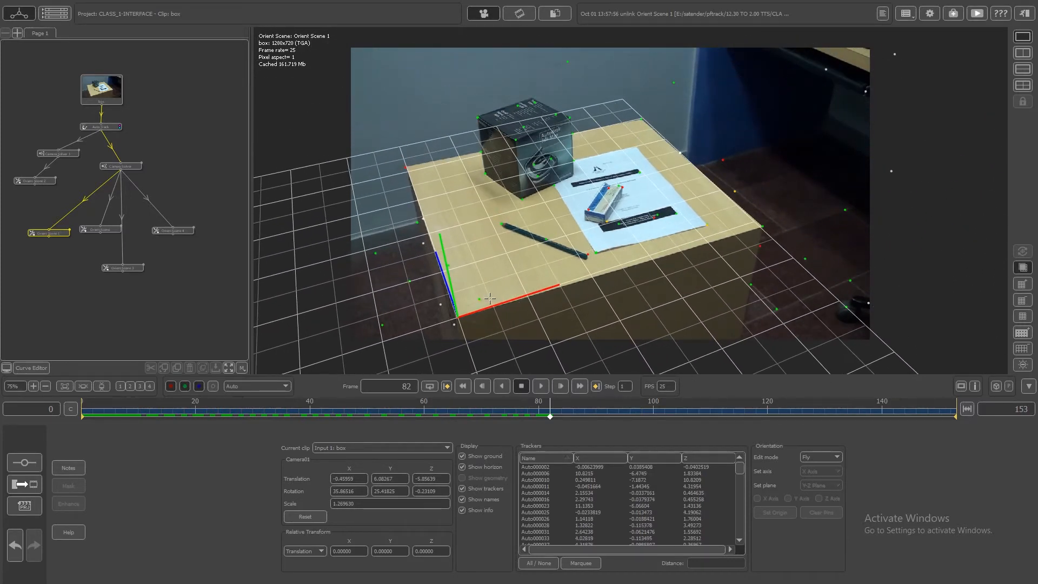
- Switch Orient Scene 1 to Translate edit mode and shift the scene slightly along its red axis at the tabletop's front corner
{"action": "mouse_move", "coordinate": [490, 298]}
{"action": "middle_mouse_down"}
{"action": "mouse_move", "coordinate": [587, 267]}
{"action": "mouse_move", "coordinate": [749, 263]}
{"action": "mouse_move", "coordinate": [843, 238]}
{"action": "mouse_move", "coordinate": [627, 254]}
{"action": "mouse_move", "coordinate": [508, 216]}
{"action": "mouse_move", "coordinate": [449, 239]}
{"action": "mouse_move", "coordinate": [454, 362]}
{"action": "mouse_move", "coordinate": [460, 309]}
{"action": "mouse_move", "coordinate": [490, 298]}
{"action": "middle_mouse_up"}
{"action": "left_click", "coordinate": [828, 457]}
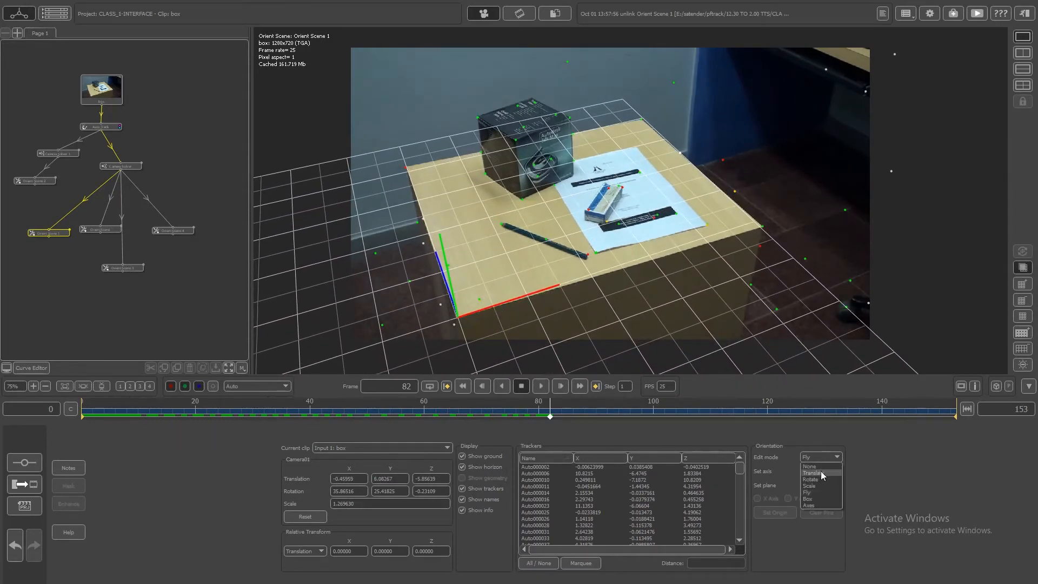
{"action": "left_click", "coordinate": [820, 471]}
{"action": "mouse_move", "coordinate": [499, 303]}
{"action": "left_mouse_down"}
{"action": "mouse_move", "coordinate": [523, 295]}
{"action": "mouse_move", "coordinate": [491, 302]}
{"action": "left_mouse_up"}
- Try rotating the scene around its origin in Rotate edit mode, and undo the rotation
{"action": "left_click", "coordinate": [821, 457]}
{"action": "left_click", "coordinate": [820, 478]}
{"action": "left_click_drag", "start_coordinate": [461, 349], "coordinate": [479, 345]}
{"action": "key", "text": "ctrl+z"}
- Scale the scene to about 1.21 in Scale edit mode, and fine-tune the ground grid's orientation in Fly edit mode
{"action": "left_click", "coordinate": [822, 457]}
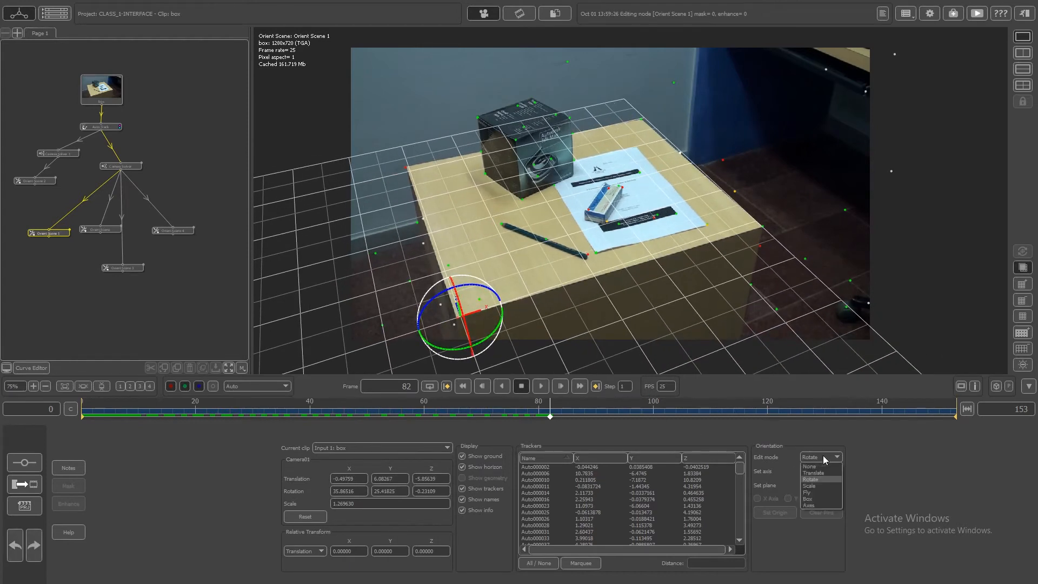
{"action": "left_click", "coordinate": [821, 486]}
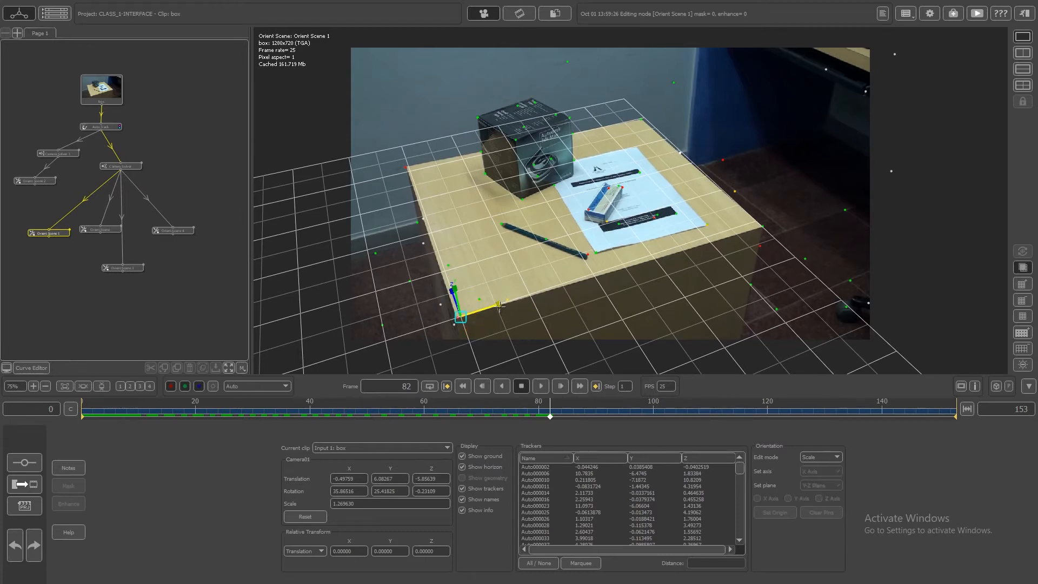
{"action": "left_click_drag", "start_coordinate": [505, 302], "coordinate": [500, 304]}
{"action": "left_click", "coordinate": [821, 457]}
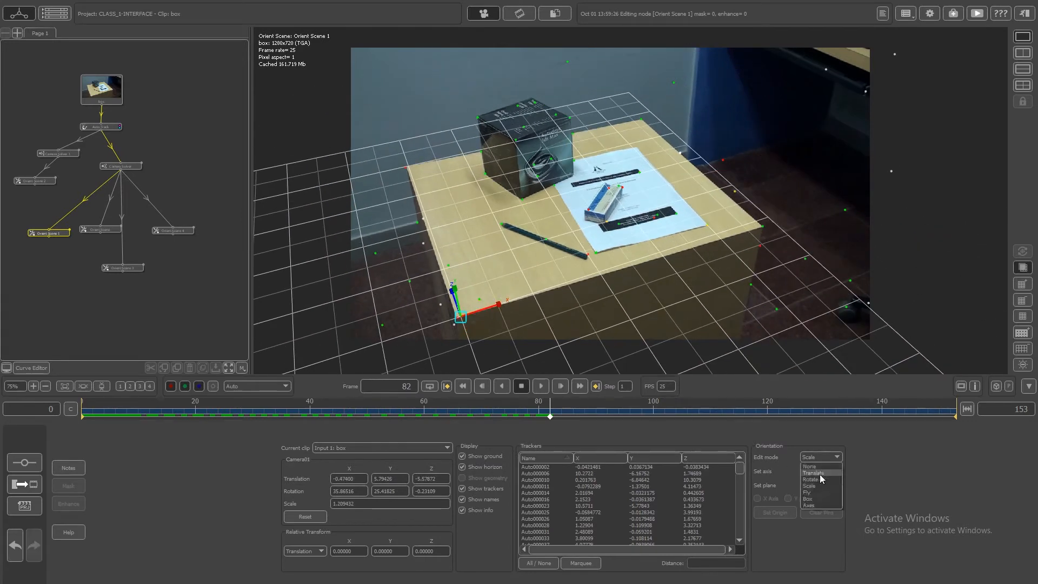
{"action": "left_click", "coordinate": [816, 490]}
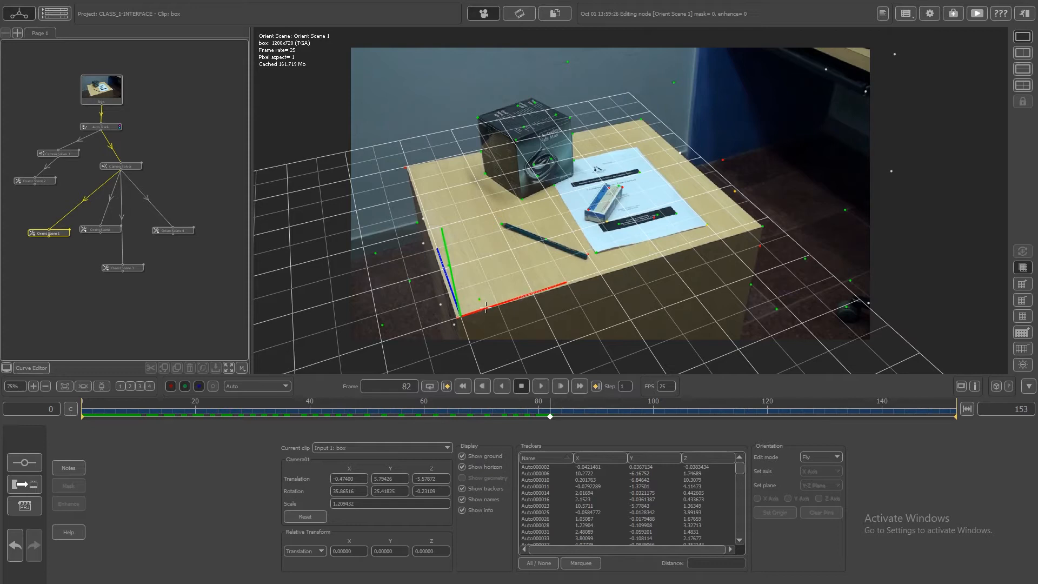
{"action": "mouse_move", "coordinate": [488, 307]}
{"action": "left_mouse_down"}
{"action": "mouse_move", "coordinate": [496, 315]}
{"action": "mouse_move", "coordinate": [491, 301]}
{"action": "mouse_move", "coordinate": [528, 287]}
{"action": "mouse_move", "coordinate": [535, 259]}
{"action": "mouse_move", "coordinate": [498, 297]}
{"action": "mouse_move", "coordinate": [595, 273]}
{"action": "mouse_move", "coordinate": [652, 280]}
{"action": "mouse_move", "coordinate": [501, 294]}
{"action": "left_mouse_up"}
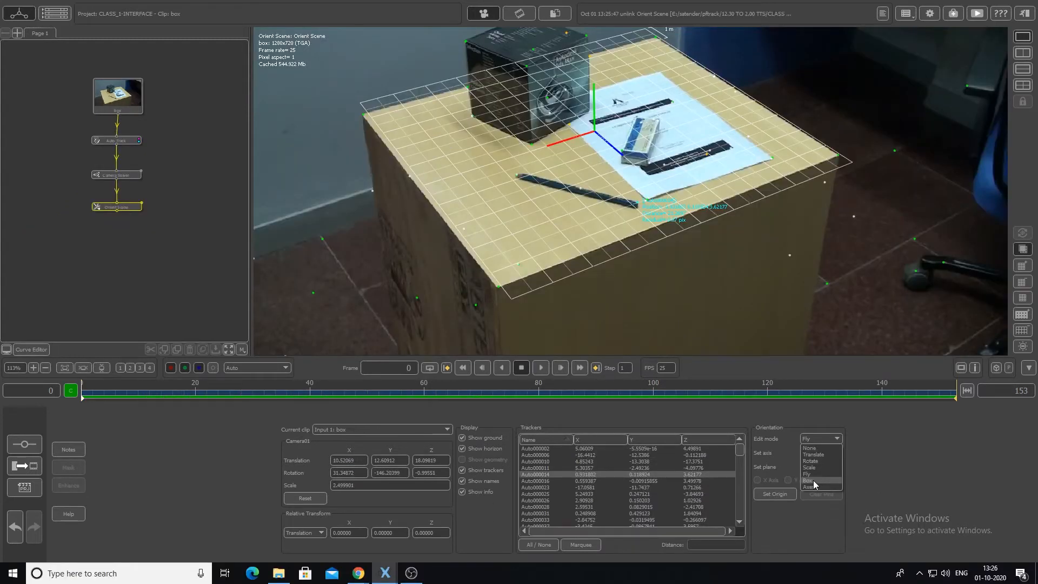
- Set the Orient Scene node's edit mode to Box and pin the box's lower front corner at the tabletop's front corner
{"action": "left_click", "coordinate": [814, 480]}
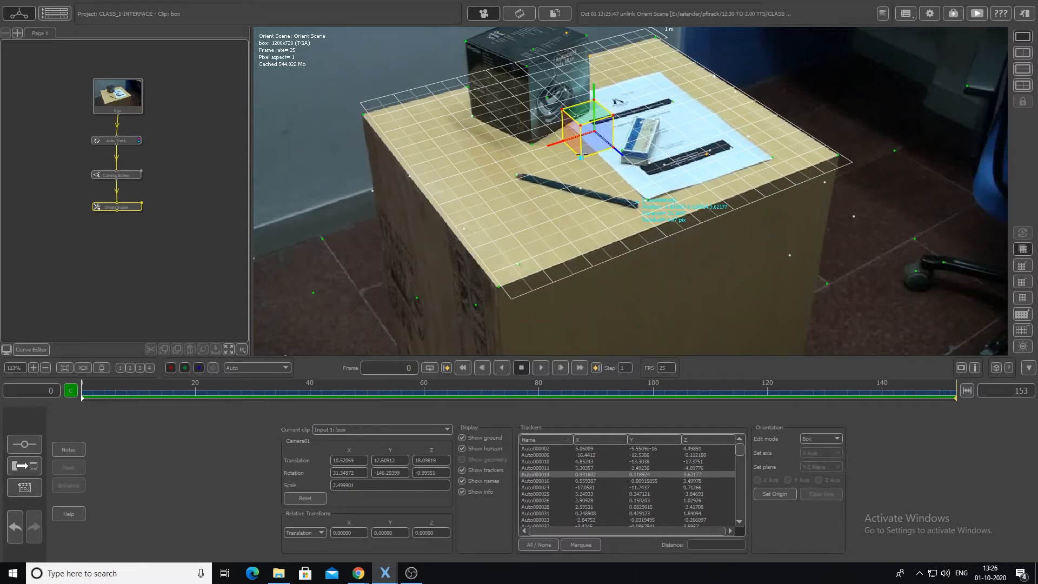
{"action": "left_click_drag", "start_coordinate": [580, 158], "coordinate": [505, 186]}
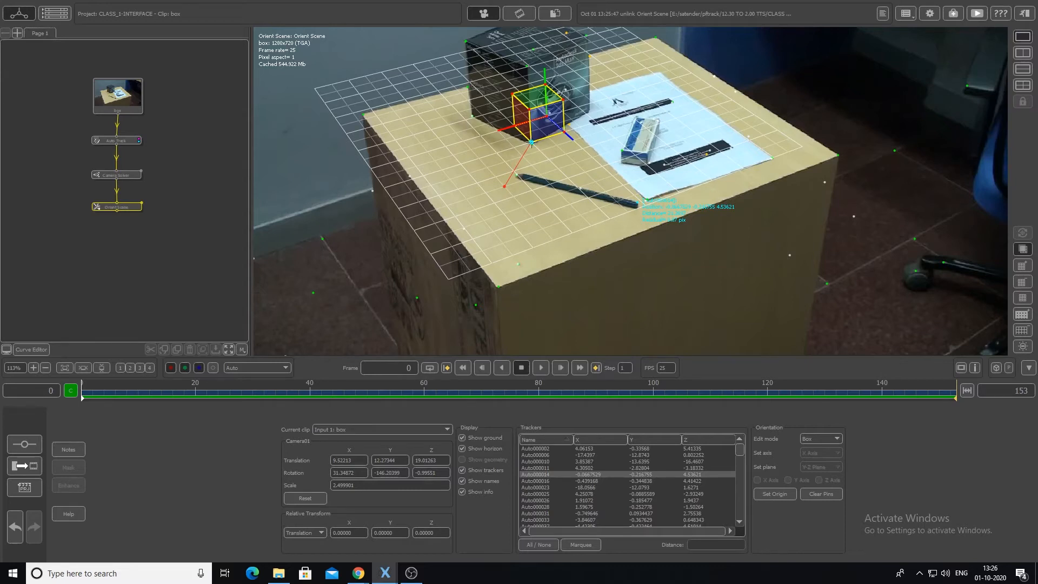
{"action": "left_click_drag", "start_coordinate": [532, 142], "coordinate": [469, 343]}
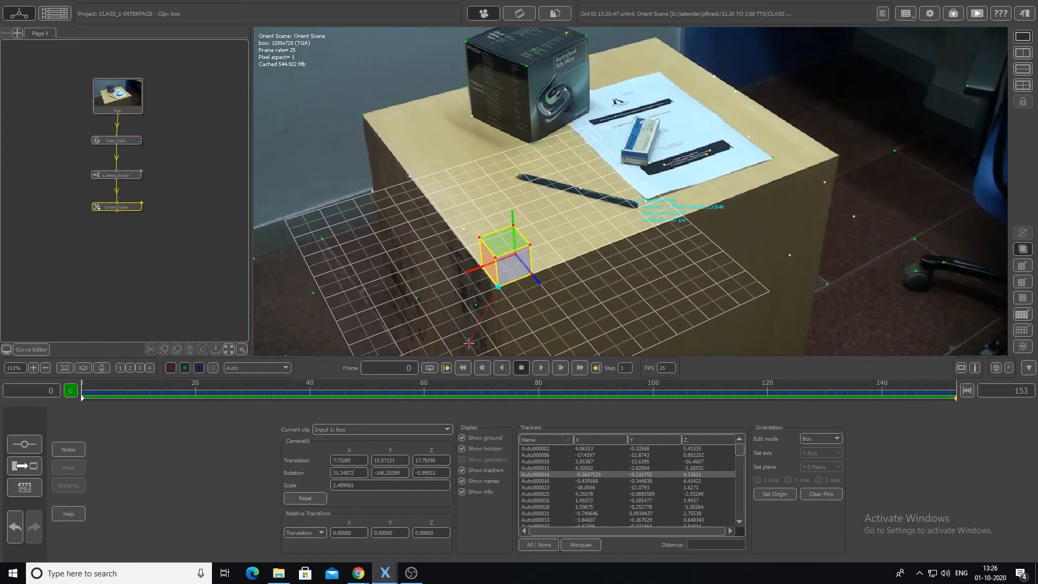
- Try pinning the box's lower right corner along the tabletop's front edge and moving the front pin, and undo both edits
{"action": "left_click_drag", "start_coordinate": [531, 278], "coordinate": [561, 298]}
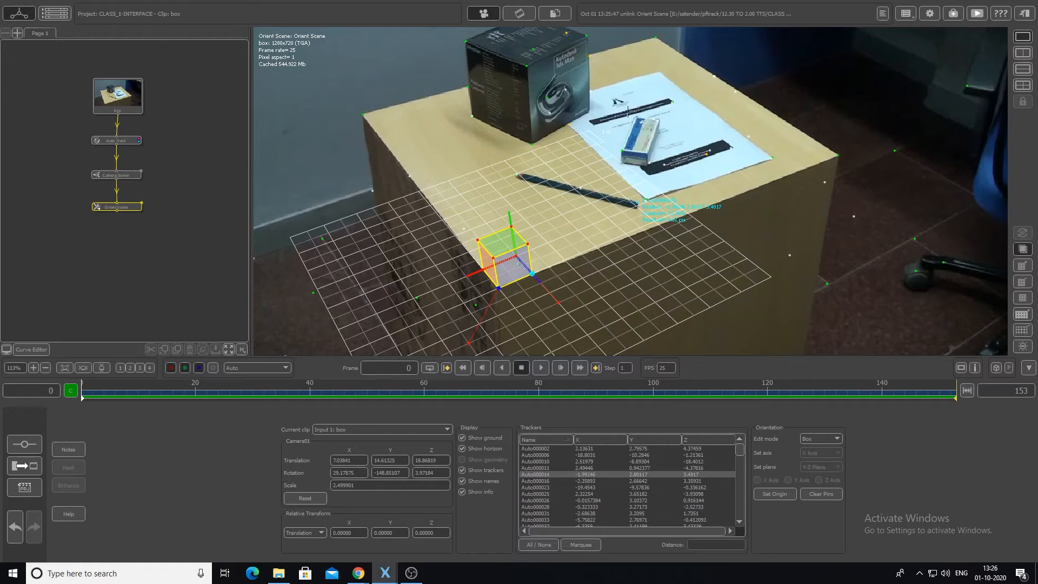
{"action": "scroll", "coordinate": [628, 104], "scroll_direction": "down", "scroll_amount": 6}
{"action": "scroll", "coordinate": [625, 79], "scroll_direction": "up", "scroll_amount": 3}
{"action": "scroll", "coordinate": [626, 79], "scroll_direction": "up", "scroll_amount": 3}
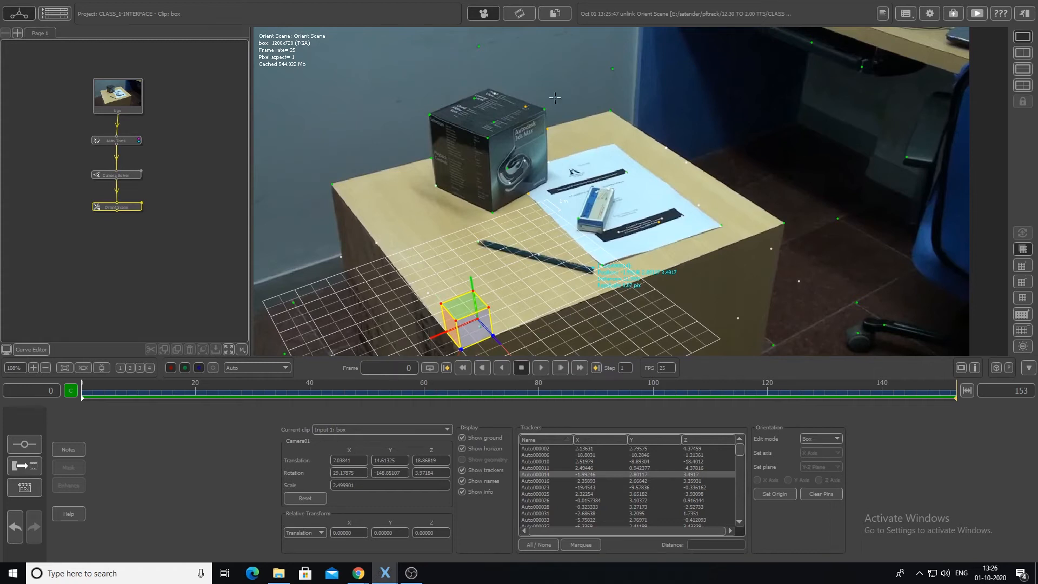
{"action": "left_click_drag", "start_coordinate": [461, 349], "coordinate": [446, 304]}
{"action": "key", "text": "ctrl+z"}
{"action": "key", "text": "ctrl+z"}
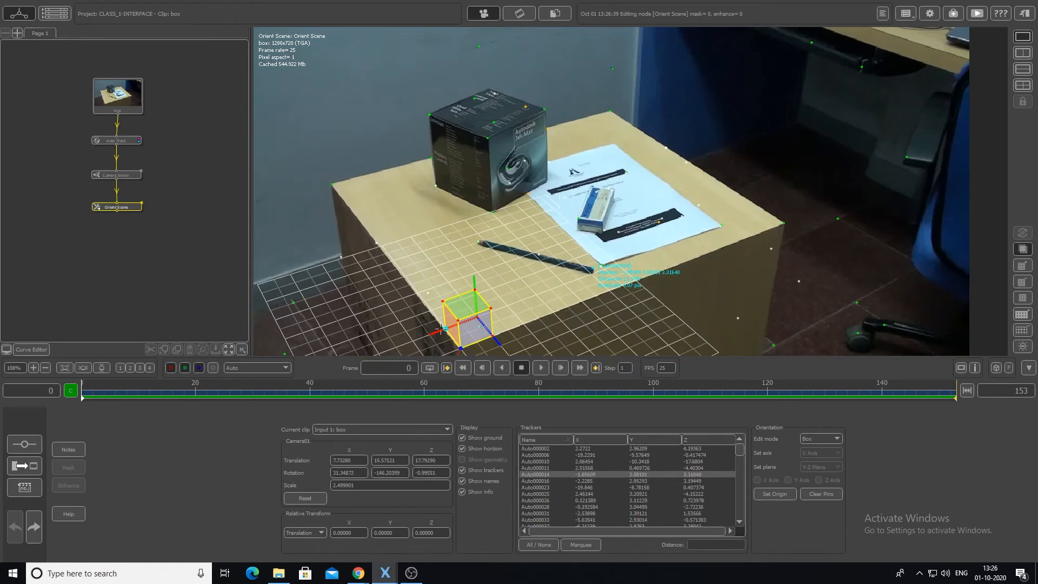
- Pin the box's lower left corner along the tabletop's left edge and readjust the lower front corner at the table corner
{"action": "left_click_drag", "start_coordinate": [445, 328], "coordinate": [398, 347]}
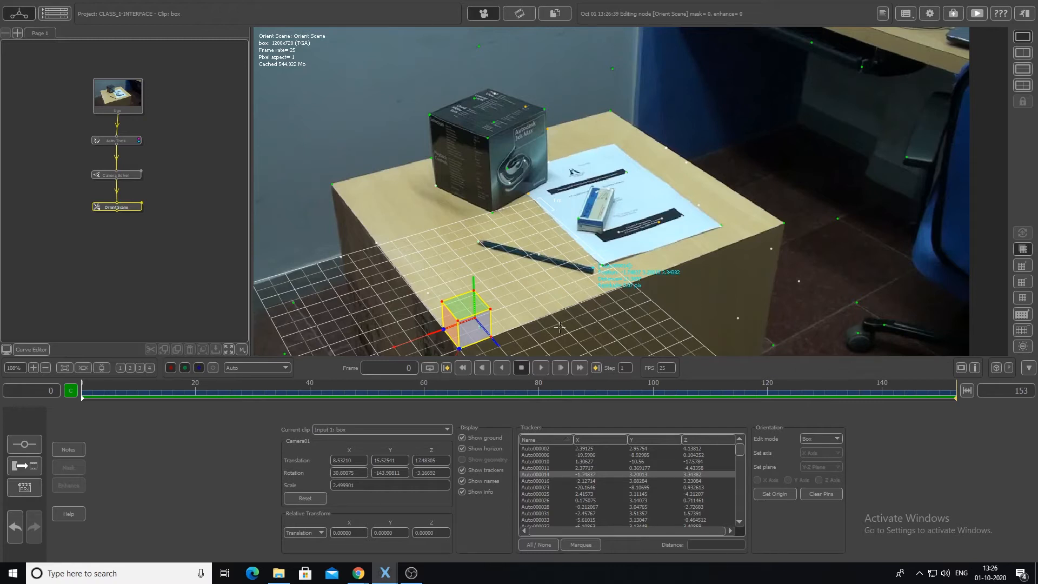
{"action": "middle_click_drag", "start_coordinate": [616, 321], "coordinate": [622, 192]}
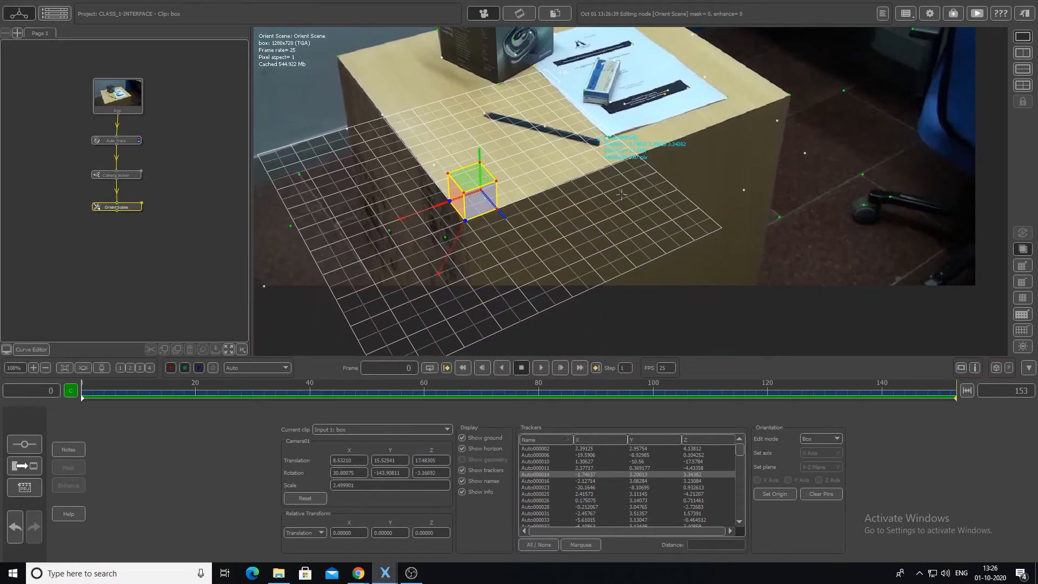
{"action": "left_click", "coordinate": [818, 439]}
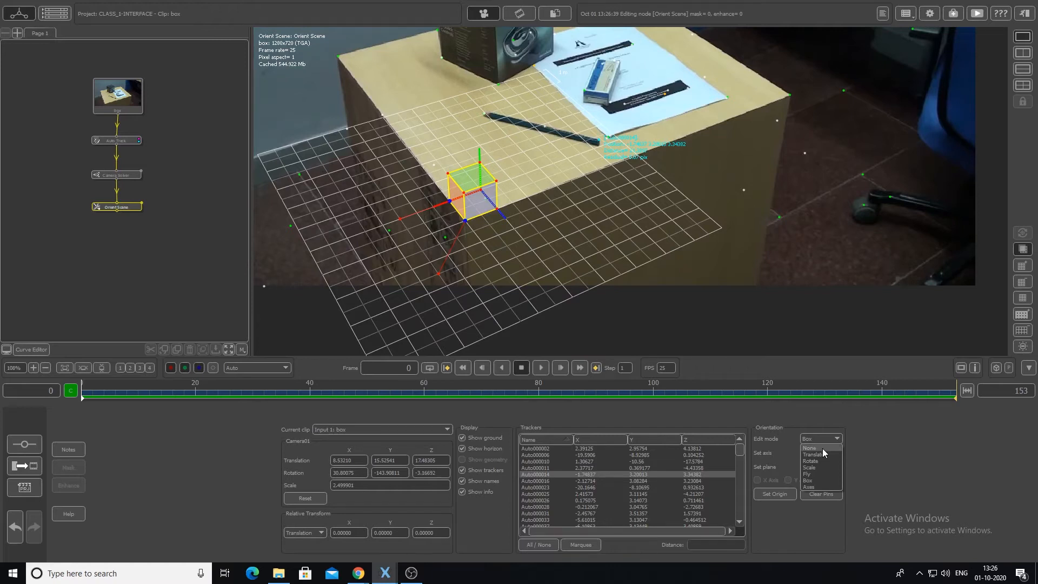
{"action": "middle_click_drag", "start_coordinate": [672, 184], "coordinate": [655, 236]}
{"action": "left_click_drag", "start_coordinate": [469, 284], "coordinate": [463, 338]}
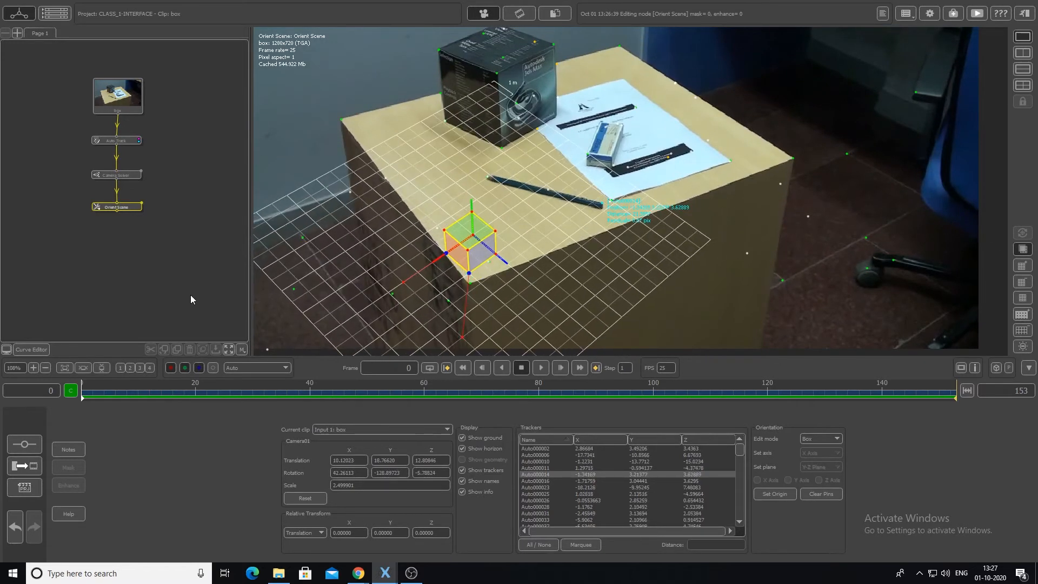
- Delete the Orient Scene node and add a new Orient Scene node to the Camera Solver node
{"action": "left_click_drag", "start_coordinate": [133, 209], "coordinate": [94, 237]}
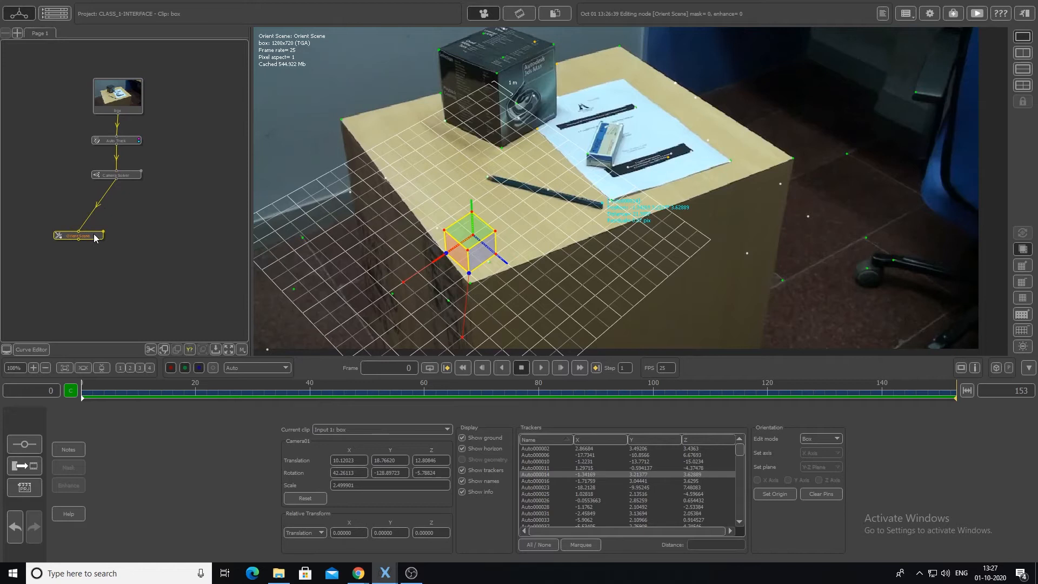
{"action": "key", "text": "Delete"}
{"action": "left_click", "coordinate": [131, 174]}
{"action": "right_click", "coordinate": [130, 173]}
{"action": "mouse_move", "coordinate": [160, 258]}
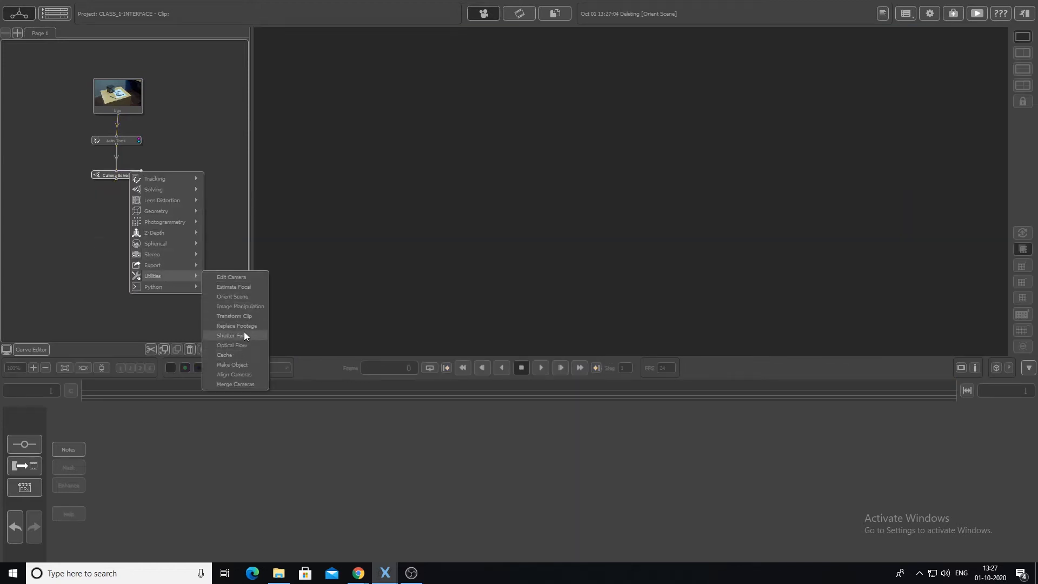
{"action": "left_click", "coordinate": [237, 296]}
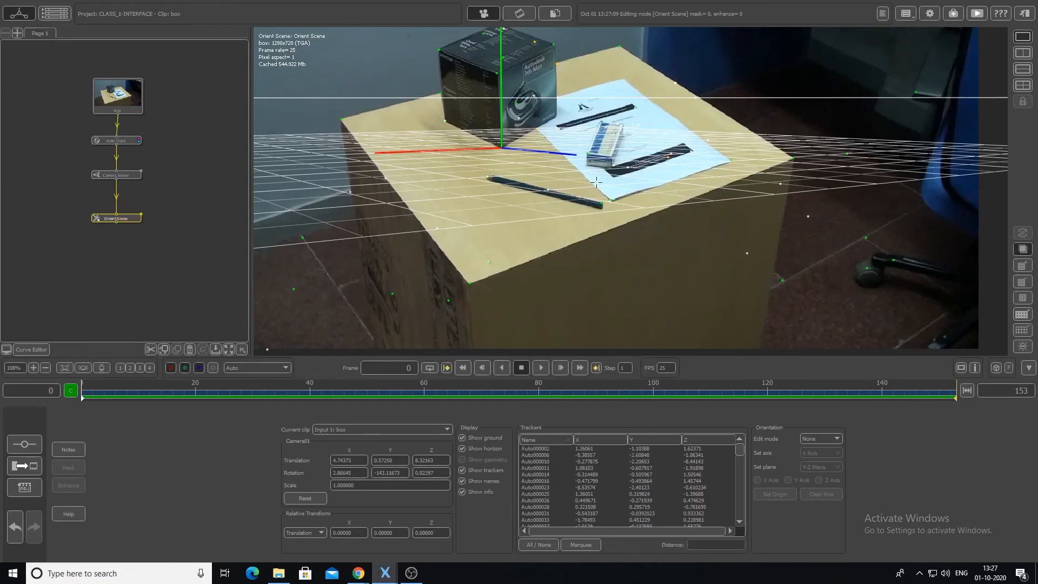
- Set the edit mode to Box and pin the box's lower front, lower right and upper right corners to the black box
{"action": "left_click", "coordinate": [825, 439]}
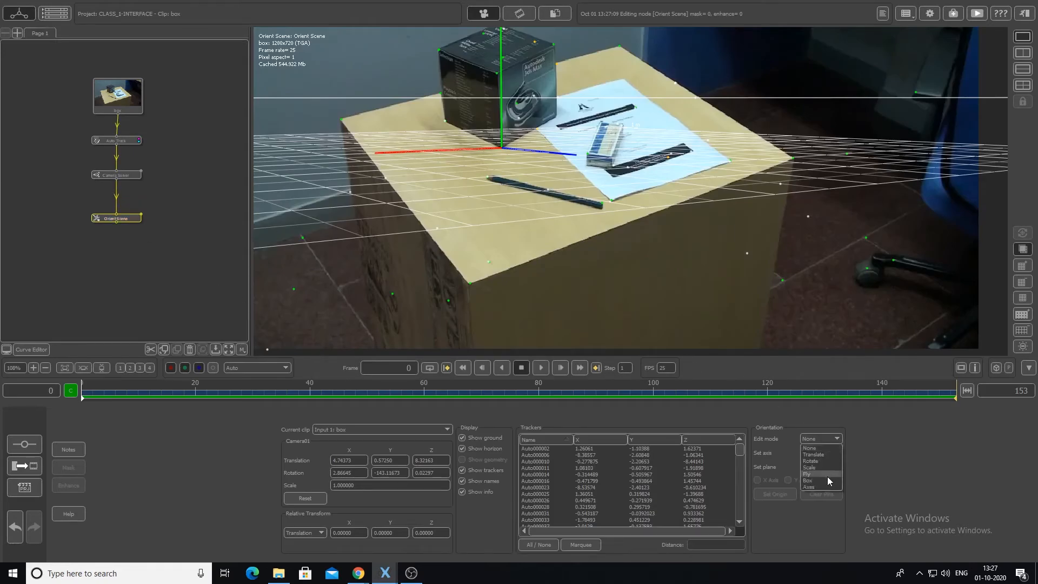
{"action": "left_click", "coordinate": [823, 480]}
{"action": "left_click_drag", "start_coordinate": [466, 156], "coordinate": [500, 147]}
{"action": "left_click_drag", "start_coordinate": [583, 144], "coordinate": [559, 115]}
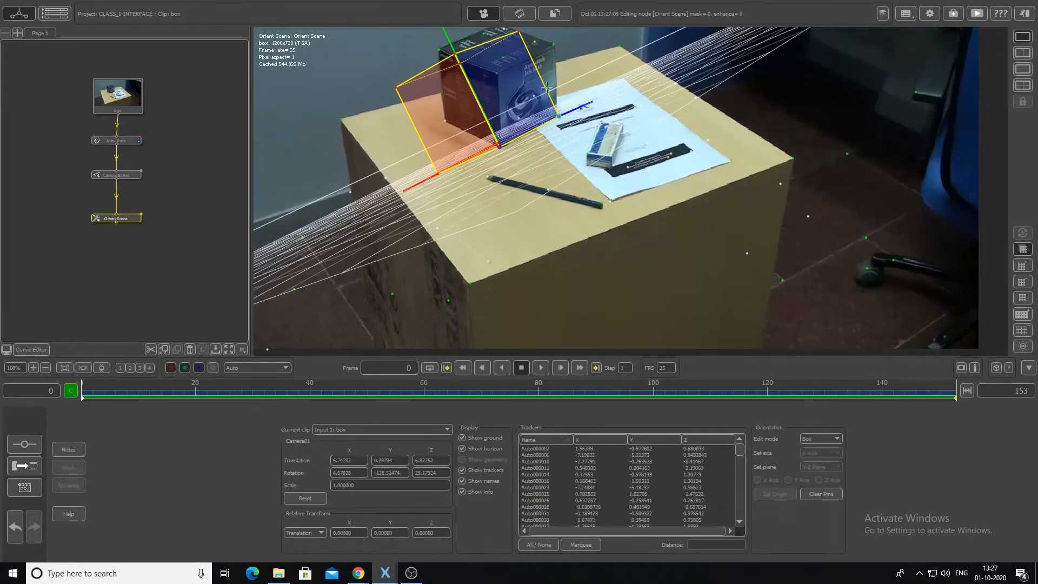
{"action": "left_click_drag", "start_coordinate": [518, 32], "coordinate": [553, 43]}
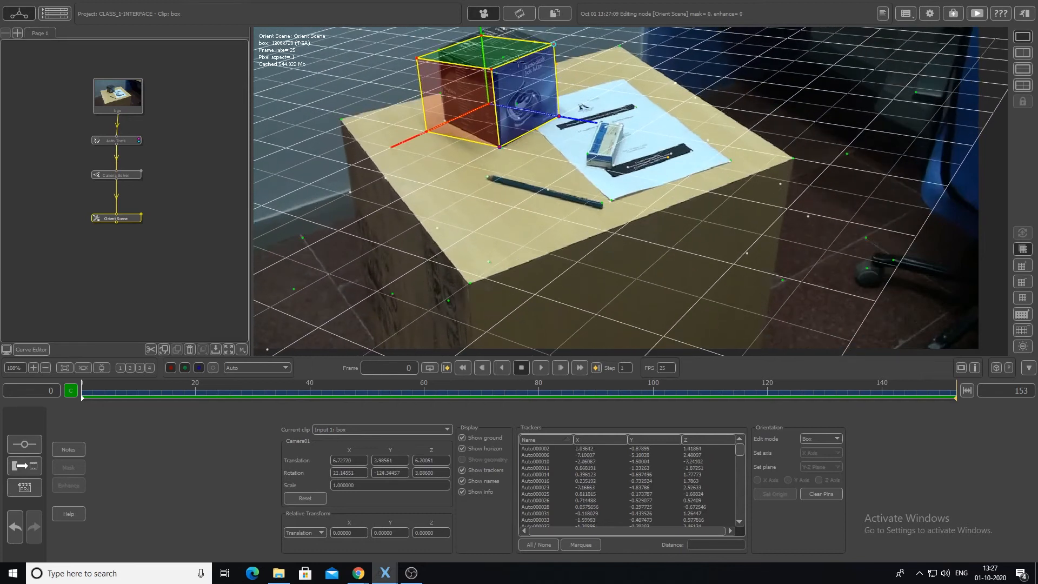
- Pin the box's upper left, lower left, upper front and upper rear corners to the matching corners of the black box
{"action": "left_click_drag", "start_coordinate": [426, 64], "coordinate": [437, 49]}
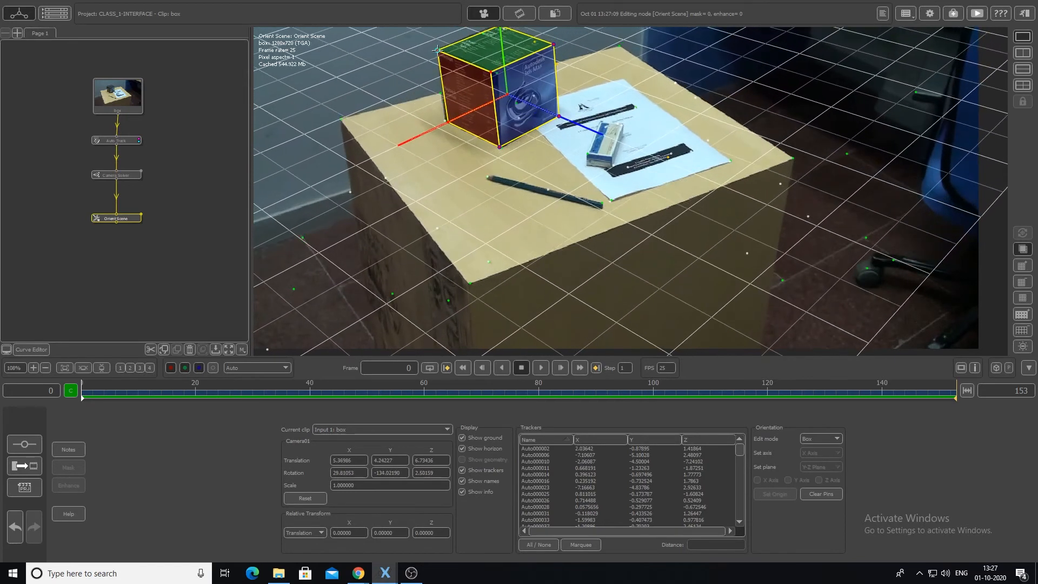
{"action": "left_click_drag", "start_coordinate": [448, 122], "coordinate": [445, 121]}
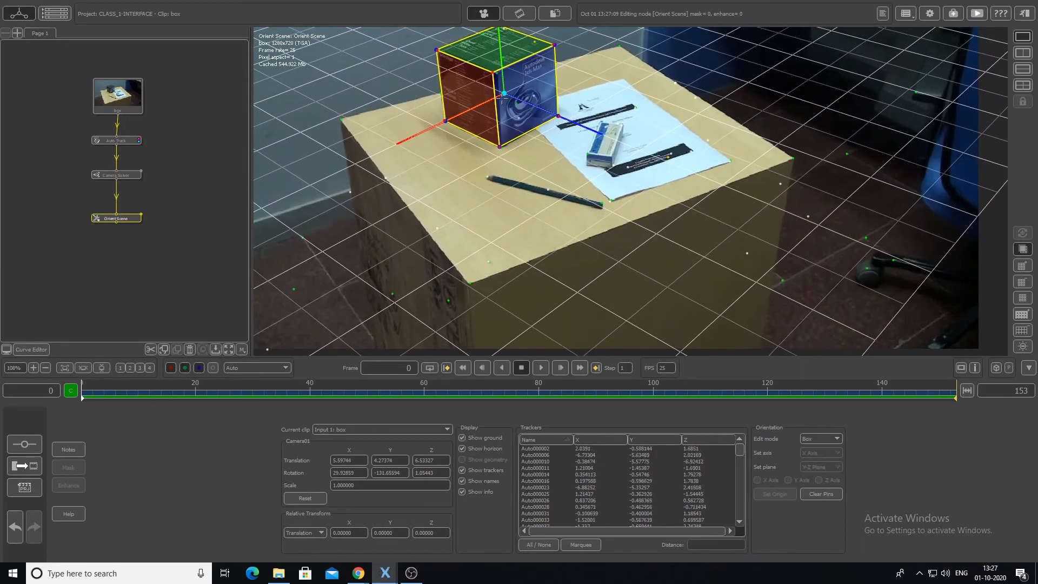
{"action": "left_click_drag", "start_coordinate": [493, 77], "coordinate": [500, 75]}
{"action": "scroll", "coordinate": [500, 75], "scroll_direction": "down", "scroll_amount": 1}
{"action": "middle_click_drag", "start_coordinate": [500, 75], "coordinate": [495, 146]}
{"action": "left_click_drag", "start_coordinate": [492, 99], "coordinate": [493, 99]}
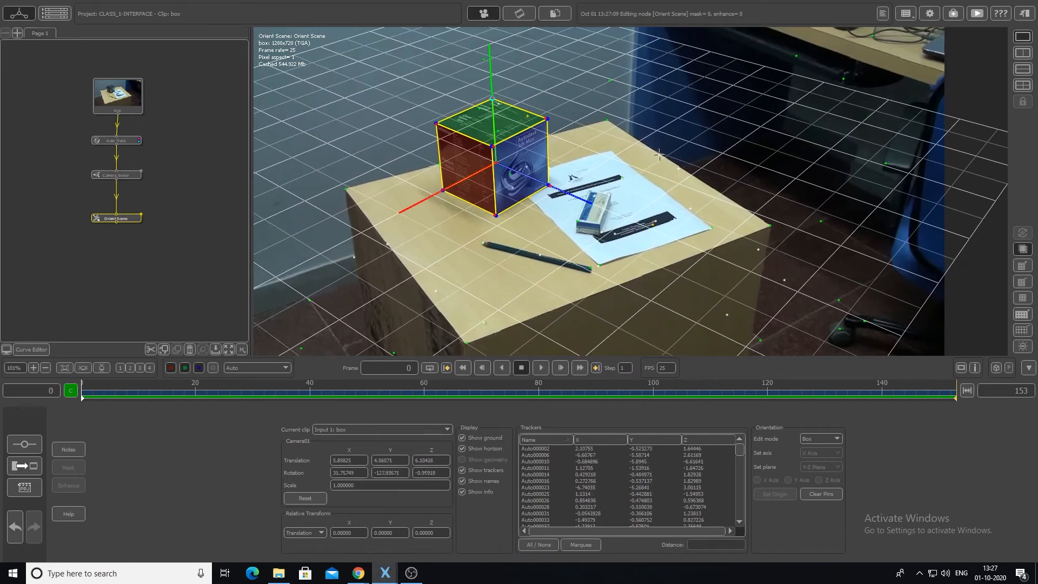
- Check the box alignment through the clip and readjust the lower front corner pin on the black box at frame 43
{"action": "scroll", "coordinate": [659, 153], "scroll_direction": "down", "scroll_amount": 10}
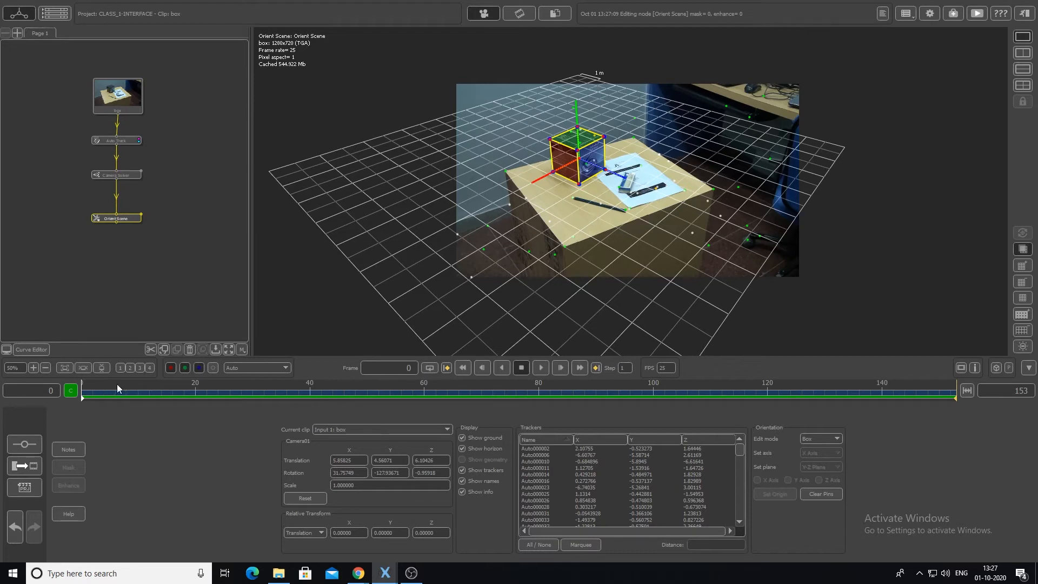
{"action": "left_click", "coordinate": [539, 368]}
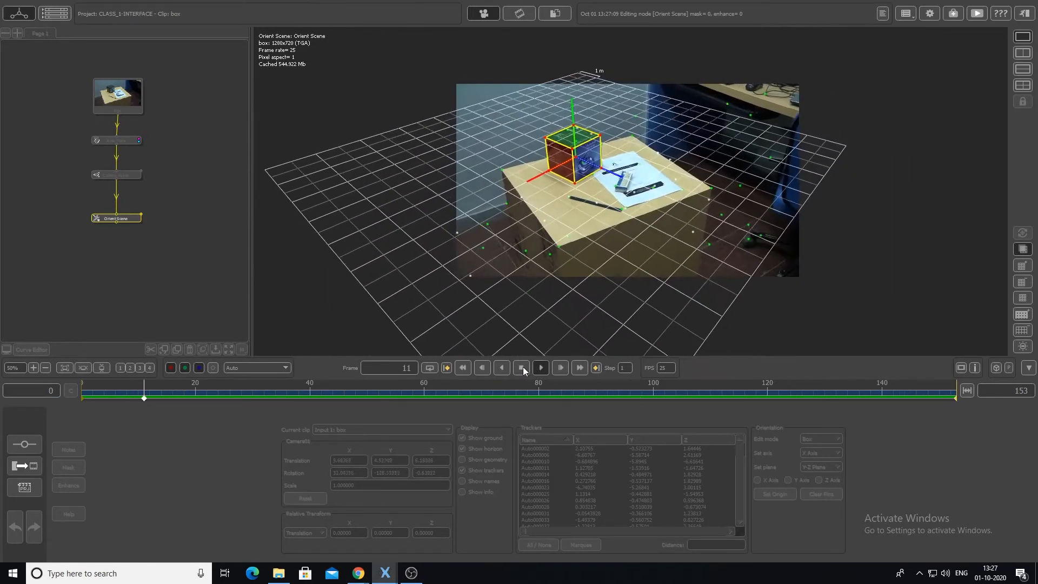
{"action": "left_click", "coordinate": [523, 367]}
{"action": "left_click_drag", "start_coordinate": [248, 398], "coordinate": [324, 413]}
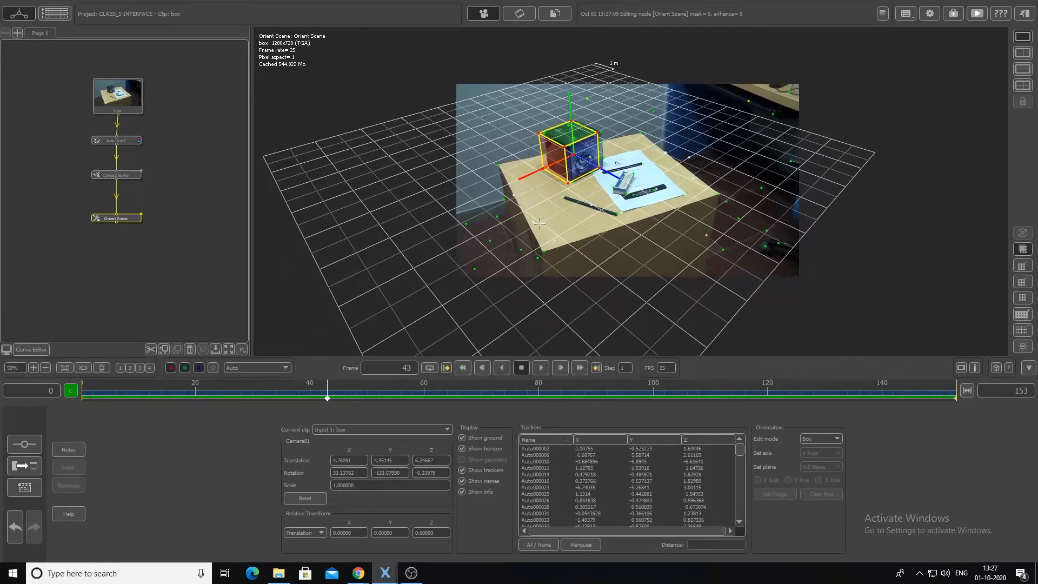
{"action": "left_click_drag", "start_coordinate": [568, 184], "coordinate": [573, 184]}
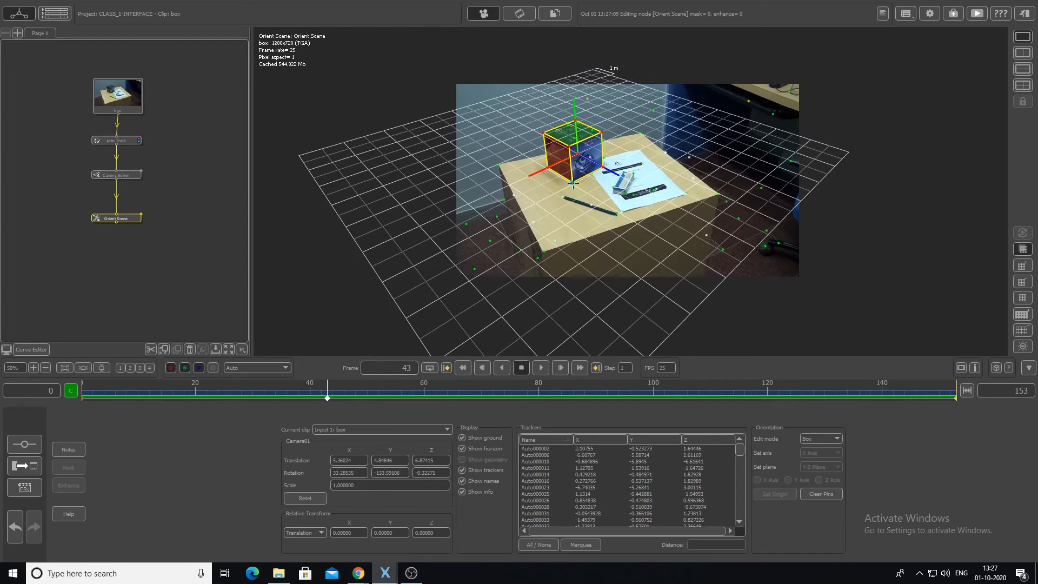
{"action": "left_click_drag", "start_coordinate": [572, 183], "coordinate": [575, 188]}
{"action": "mouse_move", "coordinate": [330, 399]}
{"action": "left_mouse_down"}
{"action": "mouse_move", "coordinate": [402, 398]}
{"action": "mouse_move", "coordinate": [209, 415]}
{"action": "mouse_move", "coordinate": [219, 423]}
{"action": "mouse_move", "coordinate": [926, 407]}
{"action": "mouse_move", "coordinate": [82, 407]}
{"action": "mouse_move", "coordinate": [705, 410]}
{"action": "mouse_move", "coordinate": [98, 400]}
{"action": "left_mouse_up"}
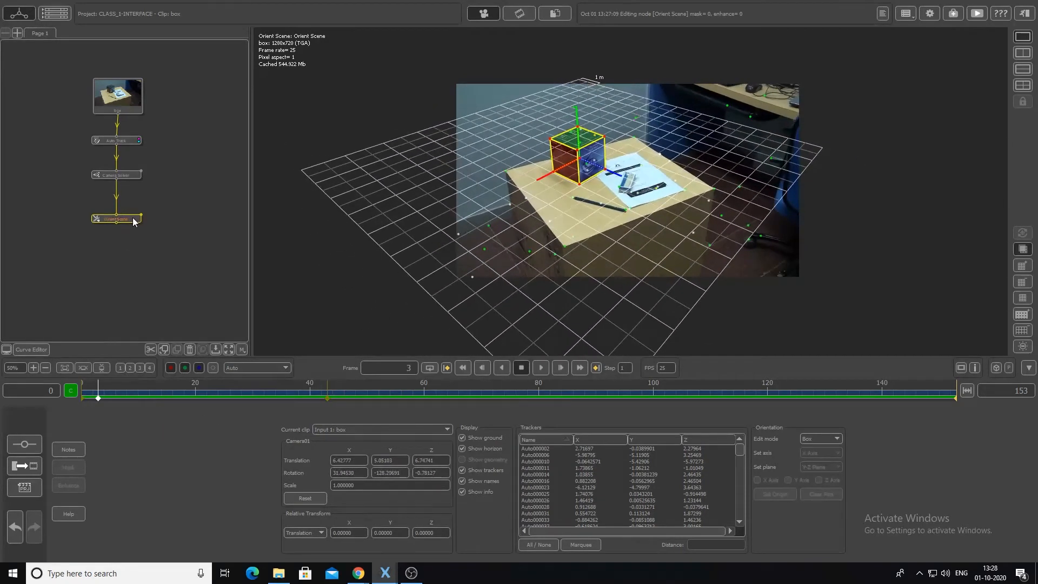
- Move the Orient Scene node aside and connect a second Orient Scene node as a separate branch of the Camera Solver
{"action": "left_click_drag", "start_coordinate": [138, 219], "coordinate": [74, 241]}
{"action": "right_click", "coordinate": [134, 177]}
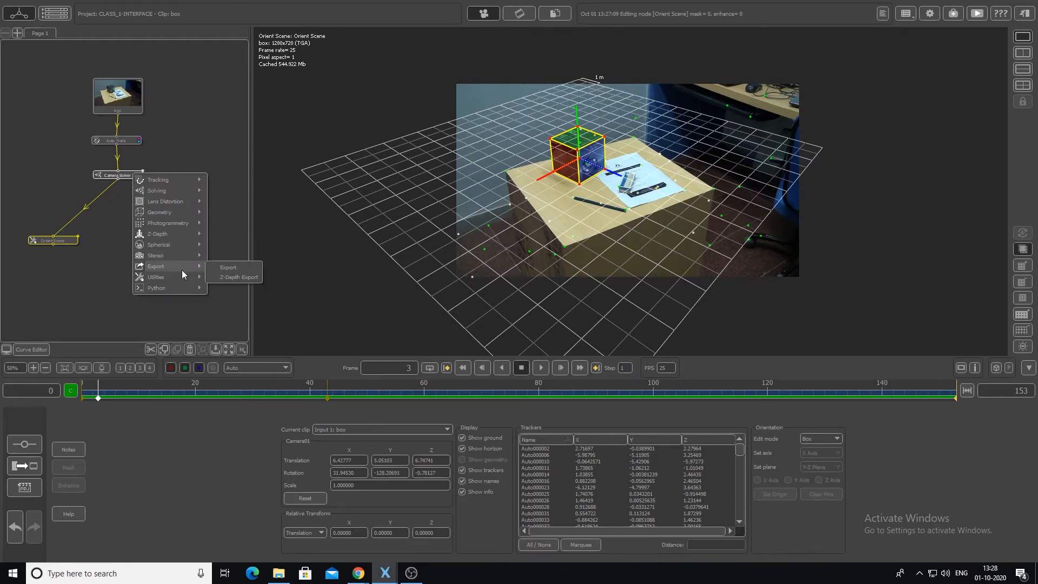
{"action": "mouse_move", "coordinate": [184, 277]}
{"action": "left_click", "coordinate": [226, 299]}
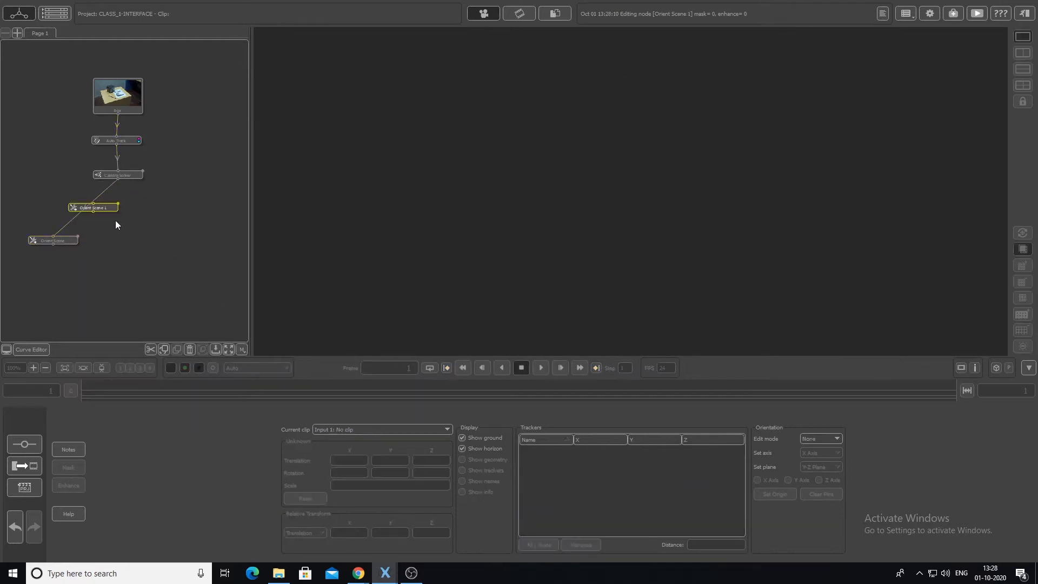
{"action": "left_click", "coordinate": [157, 238]}
{"action": "left_click_drag", "start_coordinate": [119, 180], "coordinate": [150, 254]}
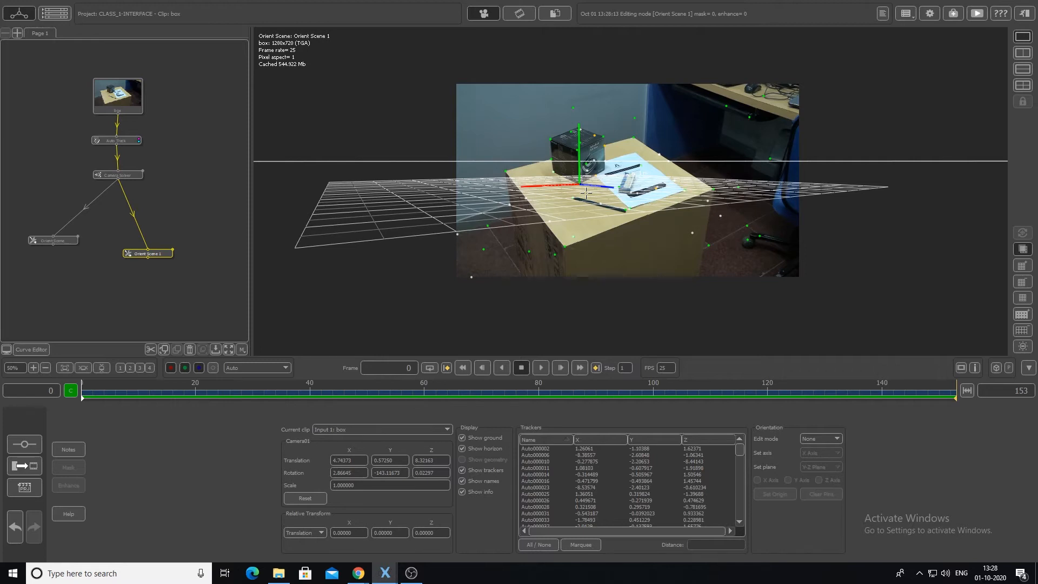
- Set the edit mode to Axes and display only the X axis vanishing lines
{"action": "left_click", "coordinate": [830, 438]}
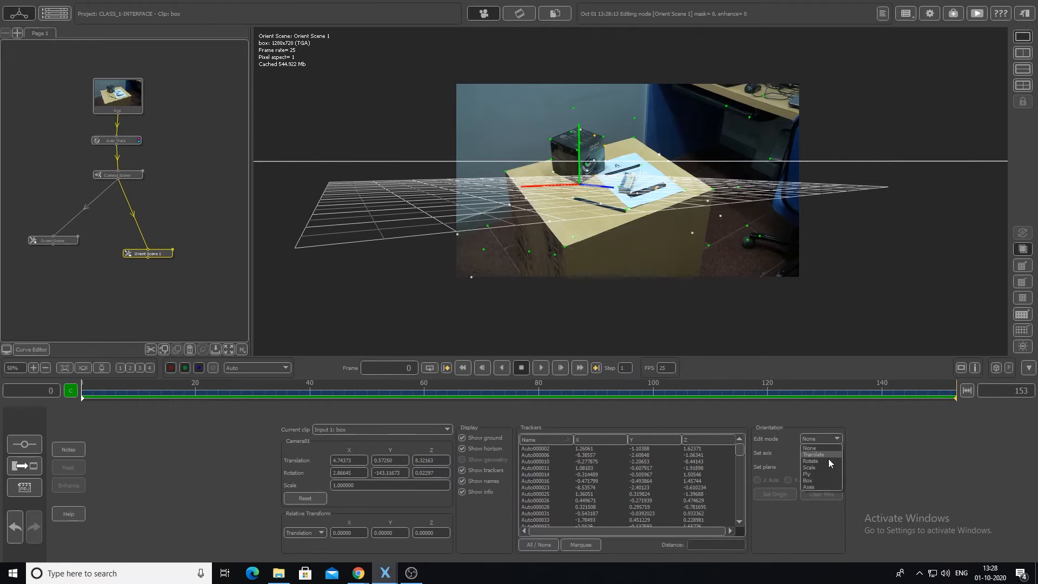
{"action": "left_click", "coordinate": [822, 485]}
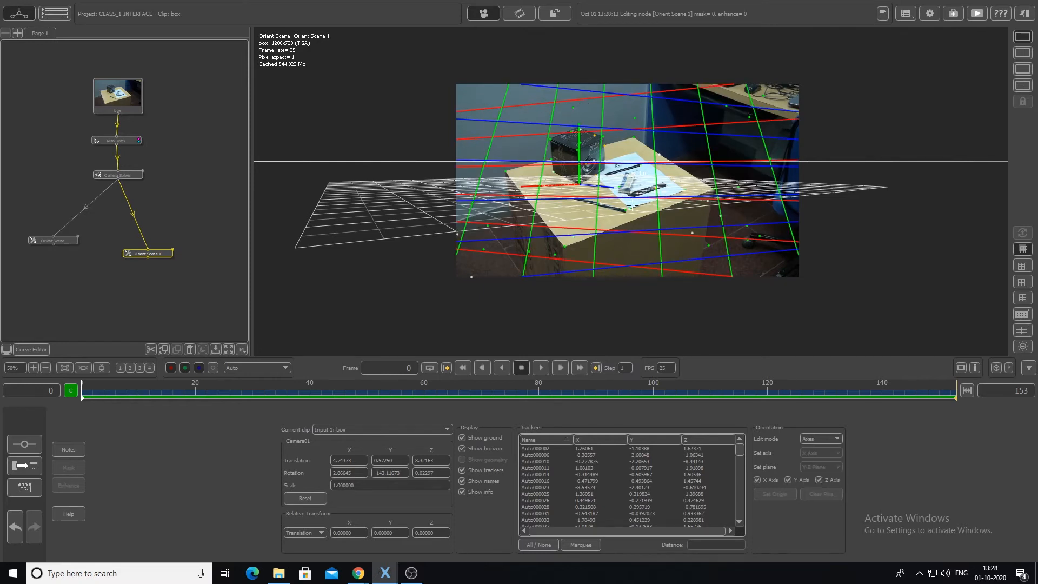
{"action": "left_click", "coordinate": [818, 480]}
{"action": "left_click", "coordinate": [788, 480]}
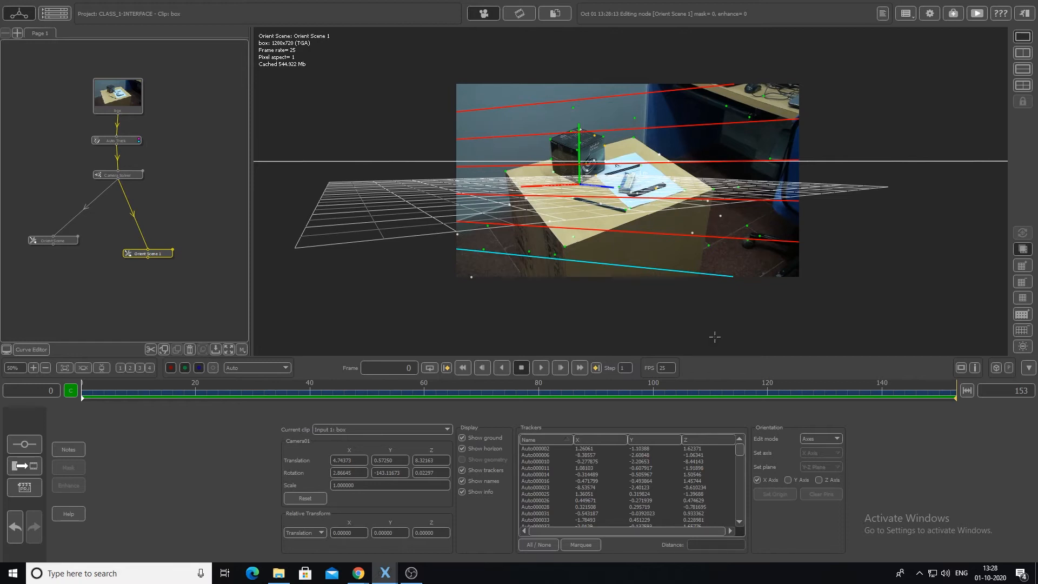
{"action": "scroll", "coordinate": [716, 324], "scroll_direction": "up", "scroll_amount": 4}
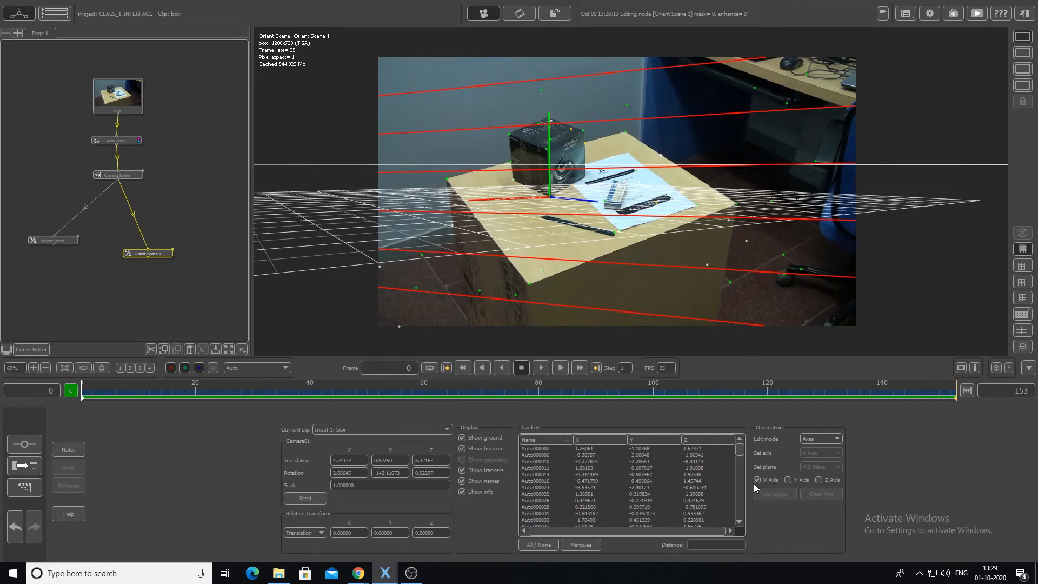
- Align two X axis lines with the front and rear edges of the table top
{"action": "left_click_drag", "start_coordinate": [672, 266], "coordinate": [730, 209]}
{"action": "left_click_drag", "start_coordinate": [589, 204], "coordinate": [574, 266]}
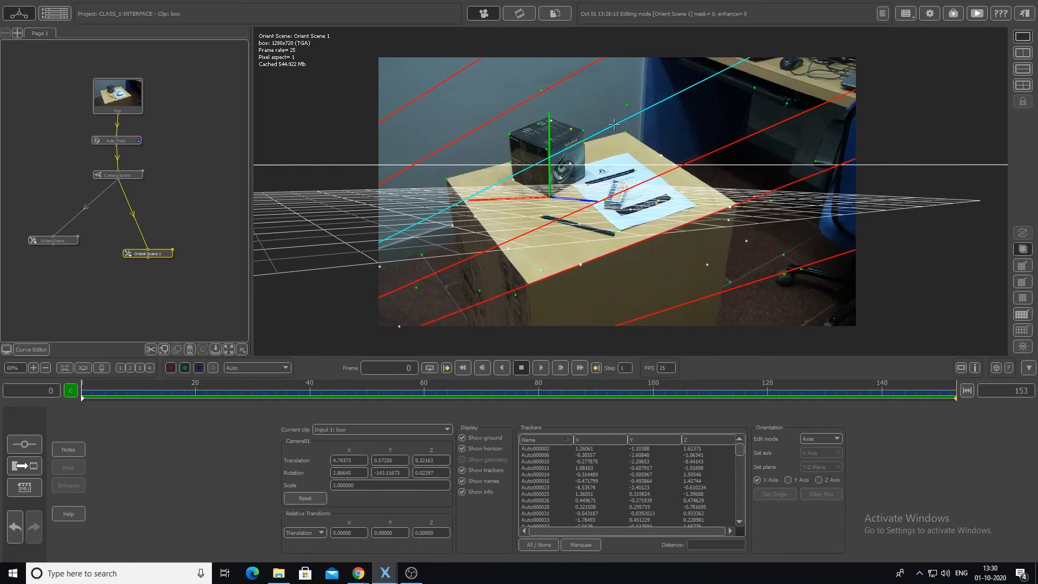
{"action": "left_click_drag", "start_coordinate": [614, 125], "coordinate": [621, 130]}
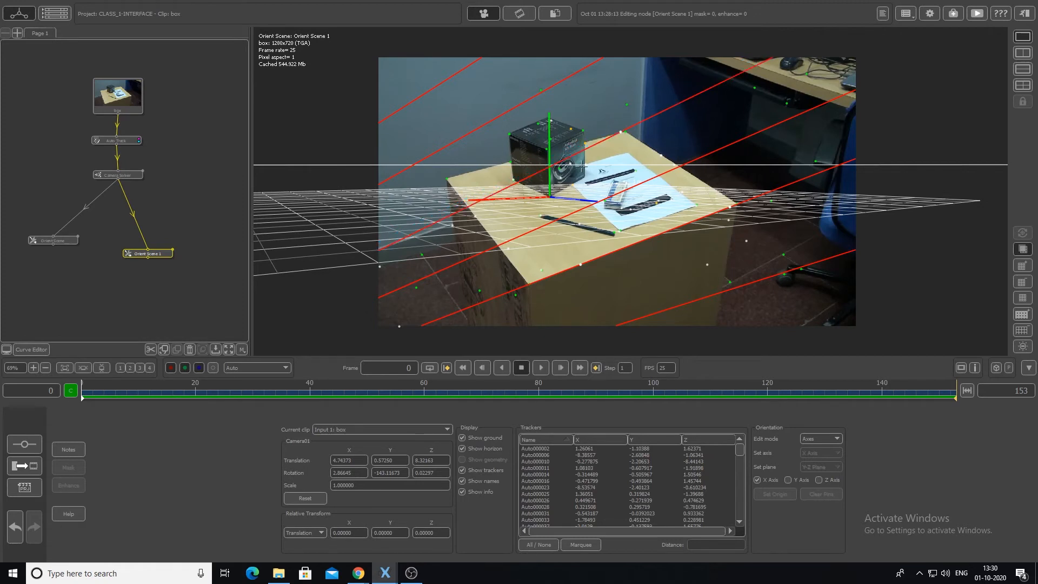
{"action": "left_click", "coordinate": [474, 201]}
{"action": "left_click_drag", "start_coordinate": [475, 201], "coordinate": [463, 176]}
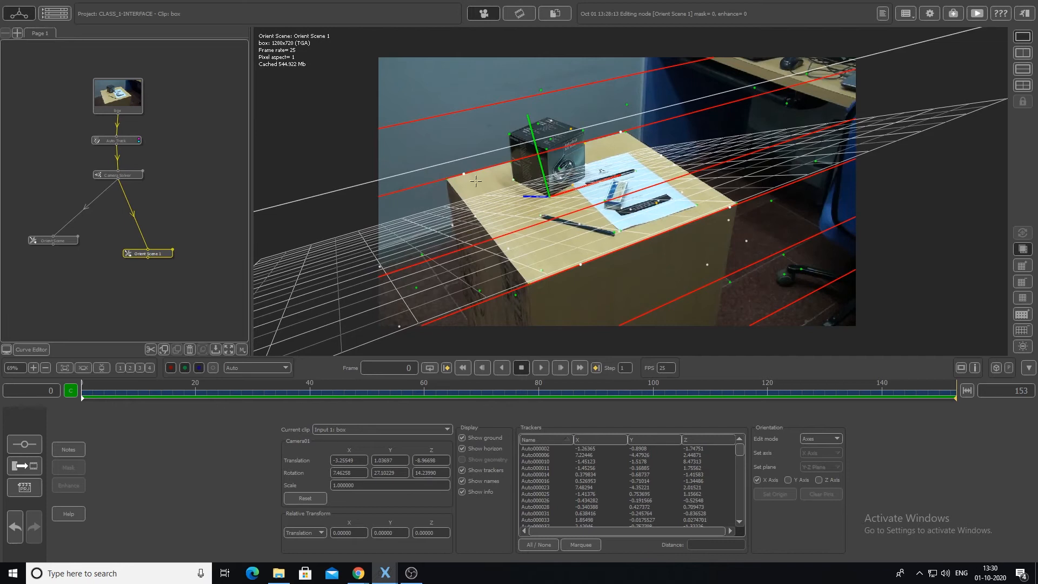
- Fine-tune the rear X axis line so it meets the table top's far corner
{"action": "scroll", "coordinate": [601, 112], "scroll_direction": "up", "scroll_amount": 5}
{"action": "scroll", "coordinate": [601, 112], "scroll_direction": "up", "scroll_amount": 2}
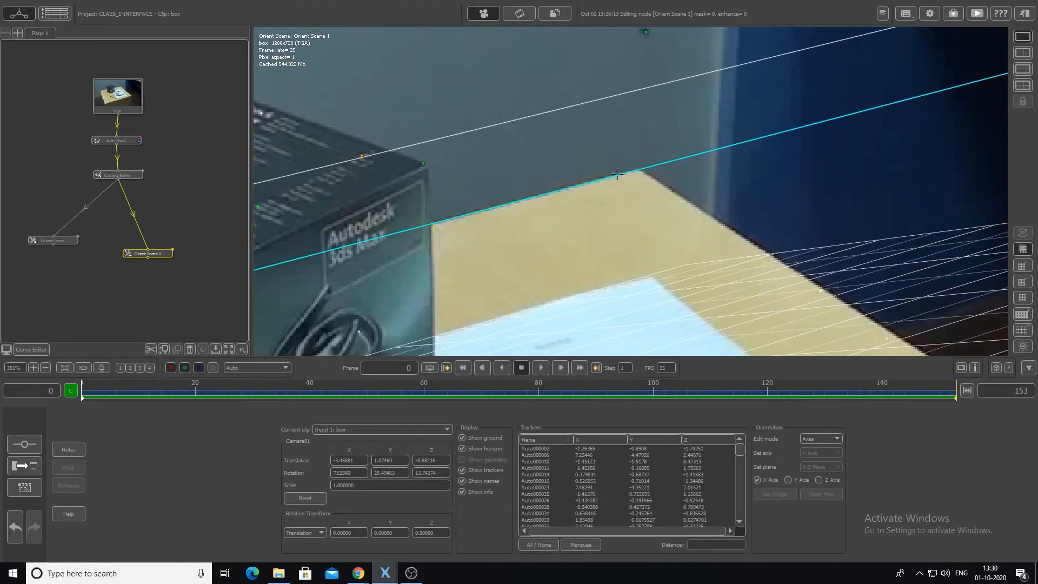
{"action": "scroll", "coordinate": [708, 140], "scroll_direction": "down", "scroll_amount": 2}
{"action": "scroll", "coordinate": [708, 140], "scroll_direction": "down", "scroll_amount": 2}
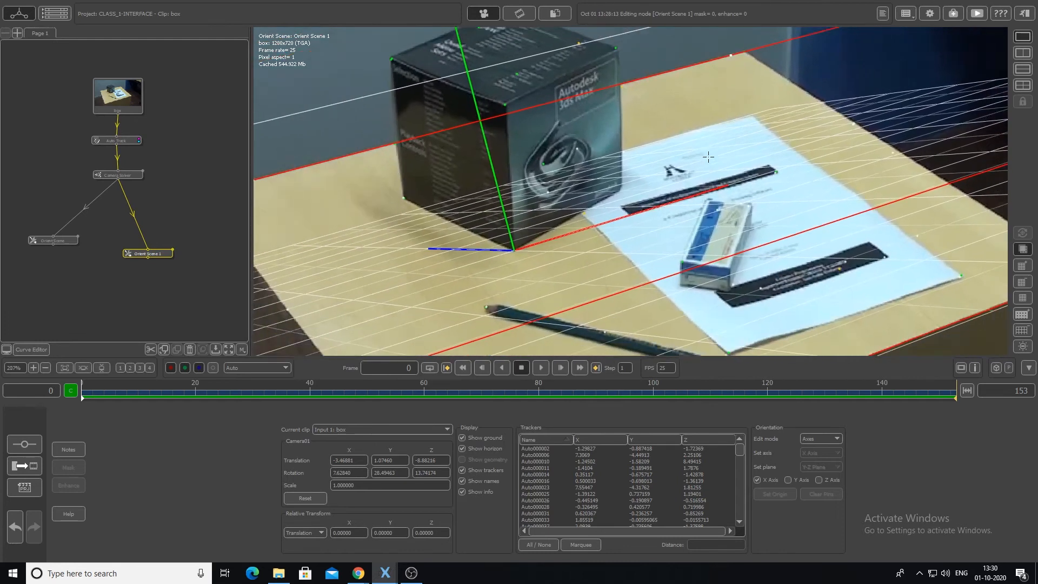
{"action": "scroll", "coordinate": [670, 202], "scroll_direction": "down", "scroll_amount": 1}
- Align another X axis line with the floor line beside the base of the desk
{"action": "middle_click_drag", "start_coordinate": [670, 203], "coordinate": [648, 94]}
{"action": "scroll", "coordinate": [782, 171], "scroll_direction": "down", "scroll_amount": 3}
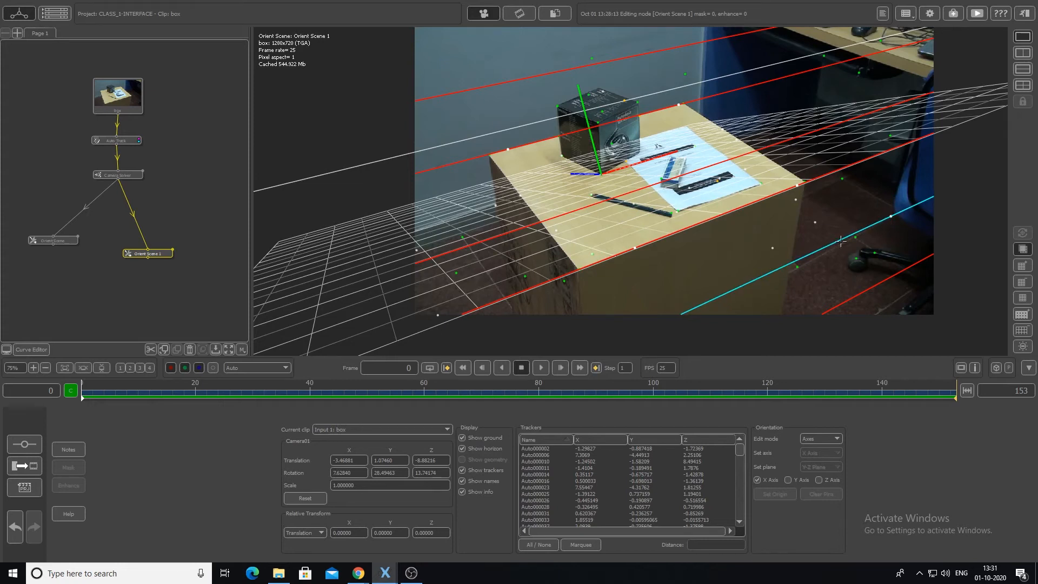
{"action": "key", "text": "super"}
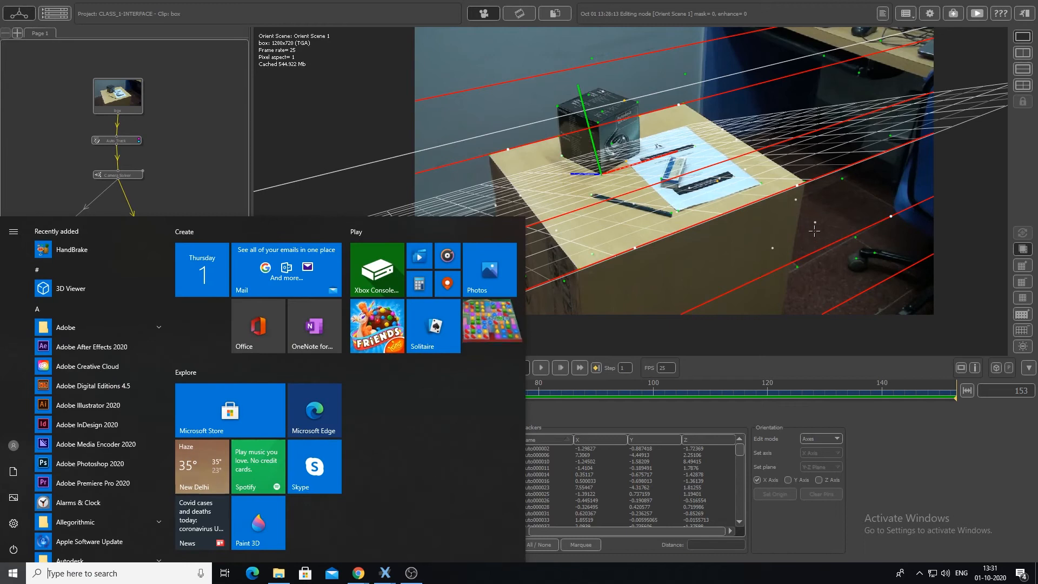
{"action": "key", "text": "super"}
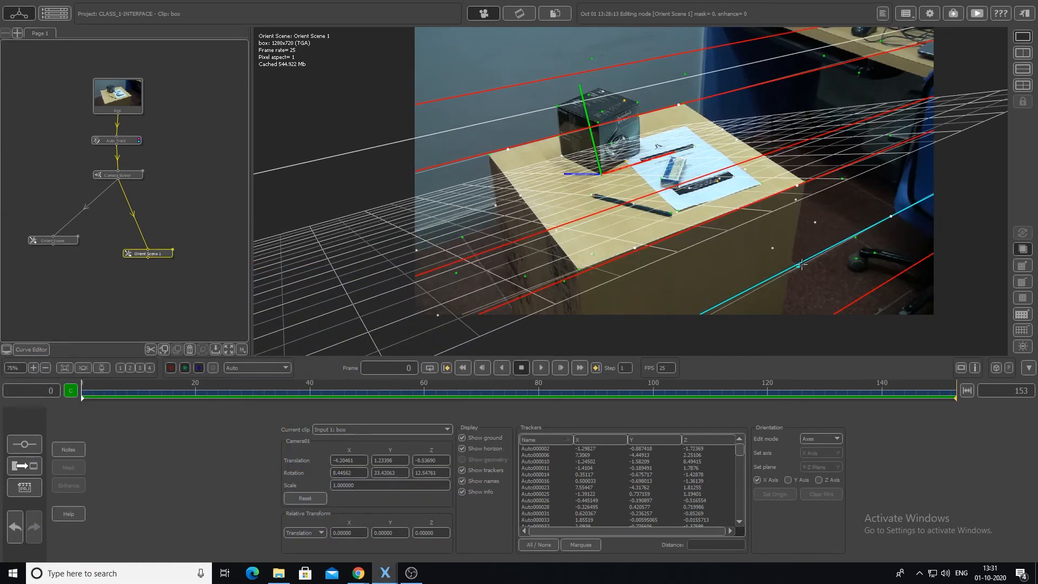
{"action": "left_click_drag", "start_coordinate": [801, 264], "coordinate": [802, 264]}
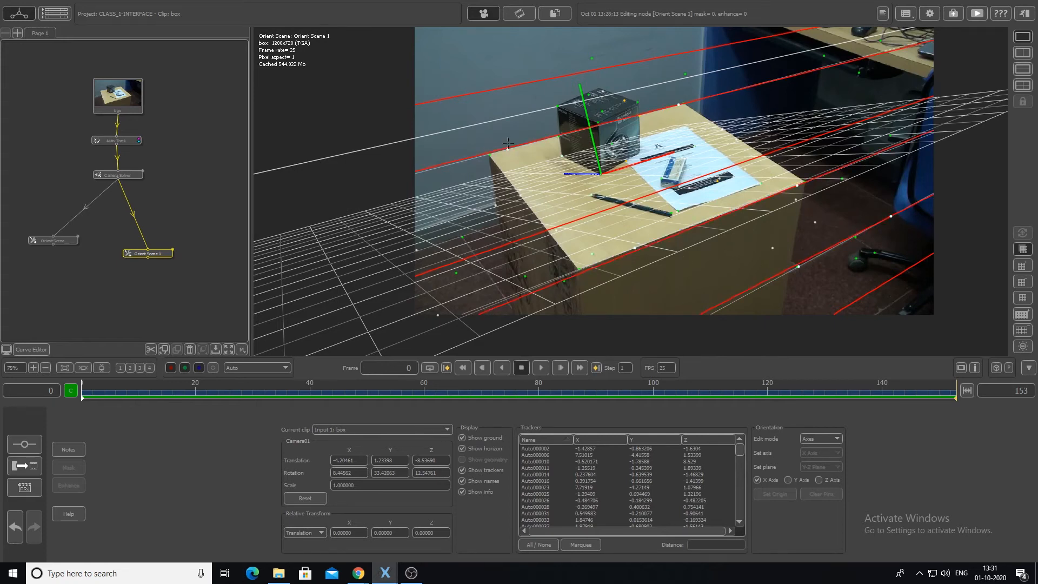
- Display only the Z axis lines and align them with the two side edges of the table top
{"action": "left_click", "coordinate": [757, 480]}
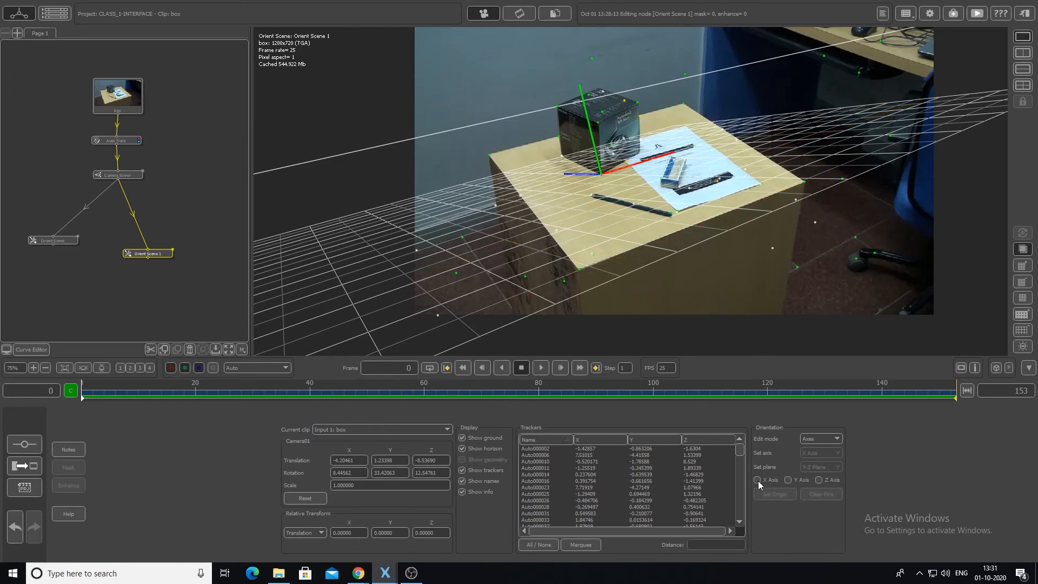
{"action": "left_click", "coordinate": [818, 480]}
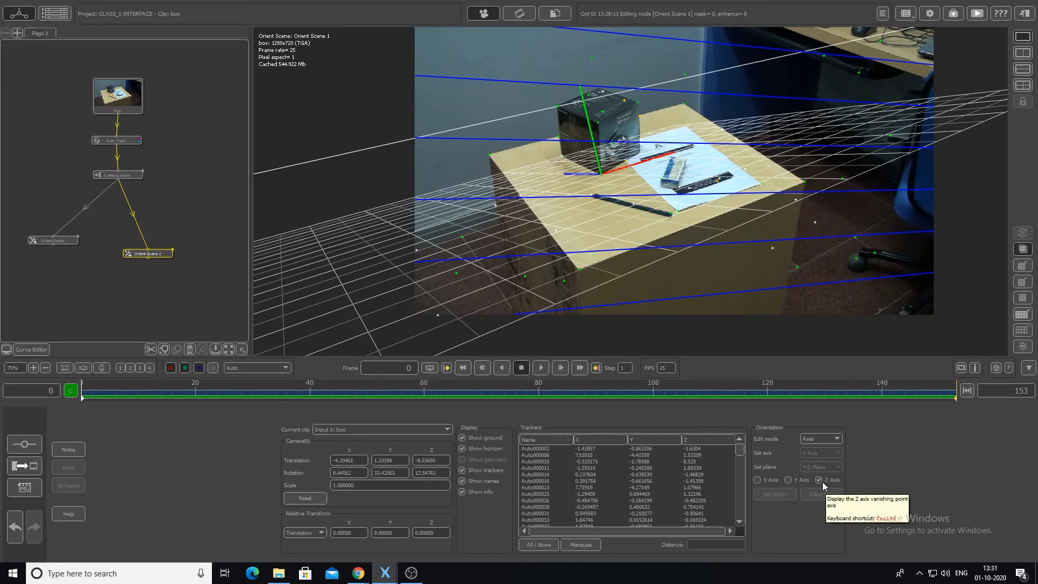
{"action": "left_click_drag", "start_coordinate": [535, 254], "coordinate": [489, 173]}
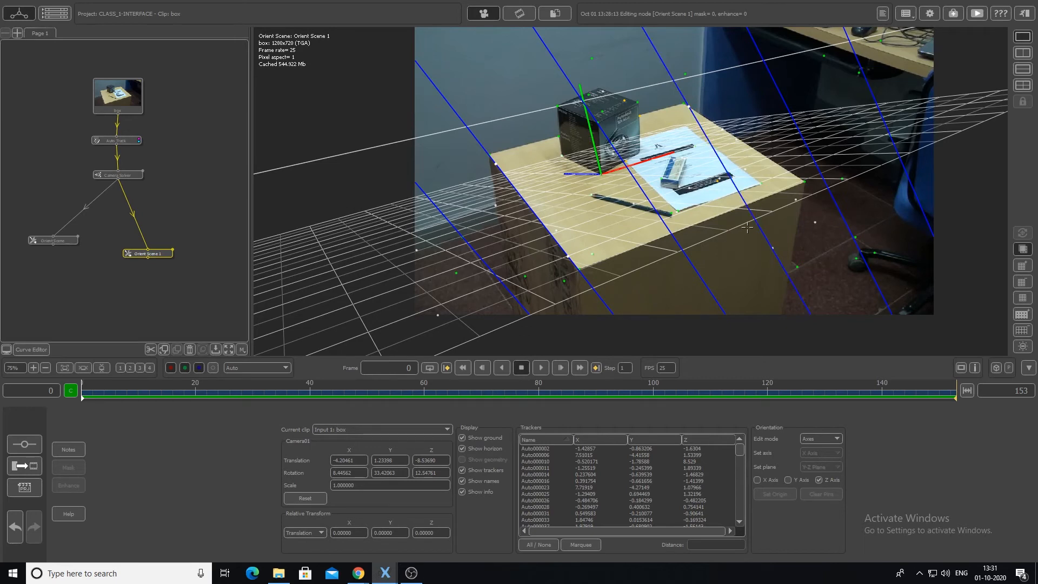
{"action": "left_click_drag", "start_coordinate": [756, 226], "coordinate": [795, 177]}
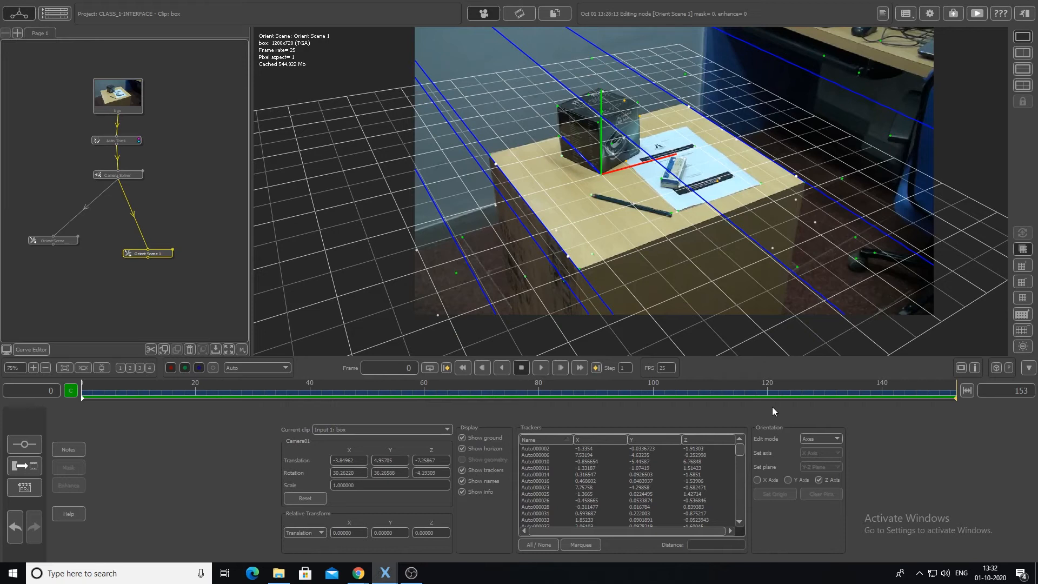
- Display the X axis lines together with the Z axis and readjust an X line on the floor near the chair
{"action": "left_click", "coordinate": [756, 480]}
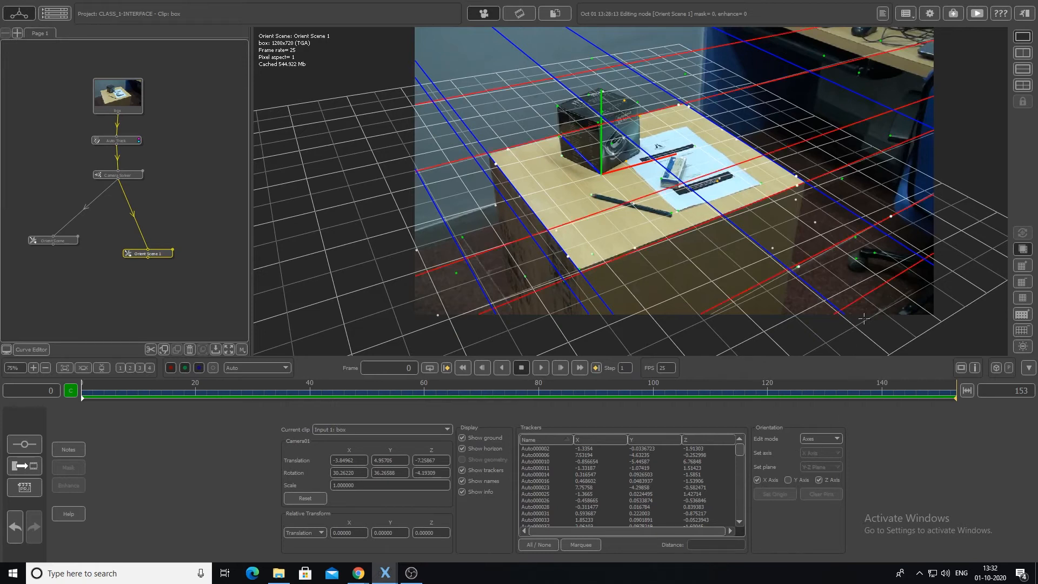
{"action": "left_click", "coordinate": [893, 226]}
{"action": "left_click_drag", "start_coordinate": [892, 226], "coordinate": [887, 221]}
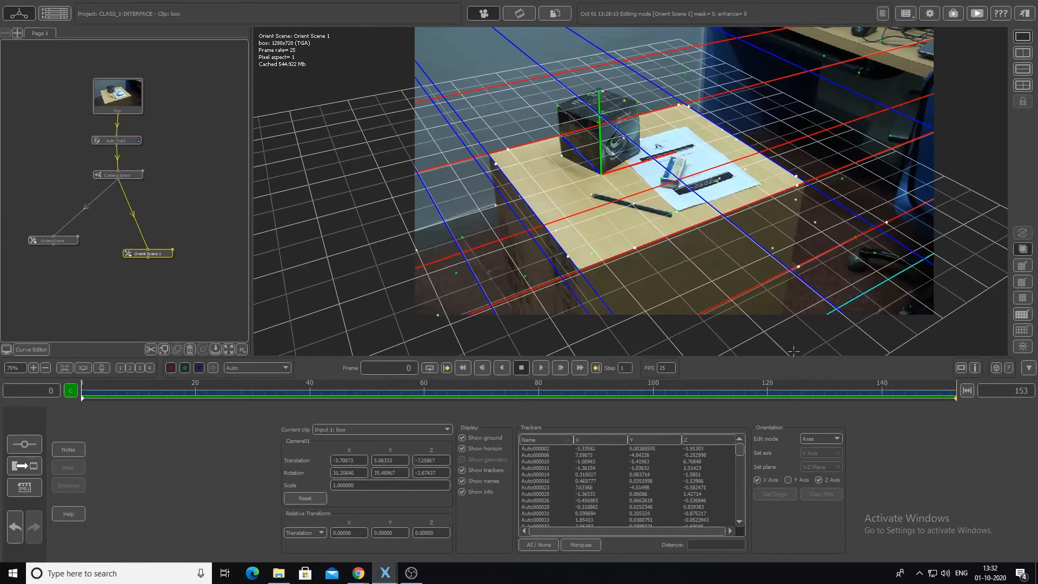
{"action": "scroll", "coordinate": [744, 243], "scroll_direction": "up", "scroll_amount": 2}
{"action": "scroll", "coordinate": [745, 243], "scroll_direction": "up", "scroll_amount": 1}
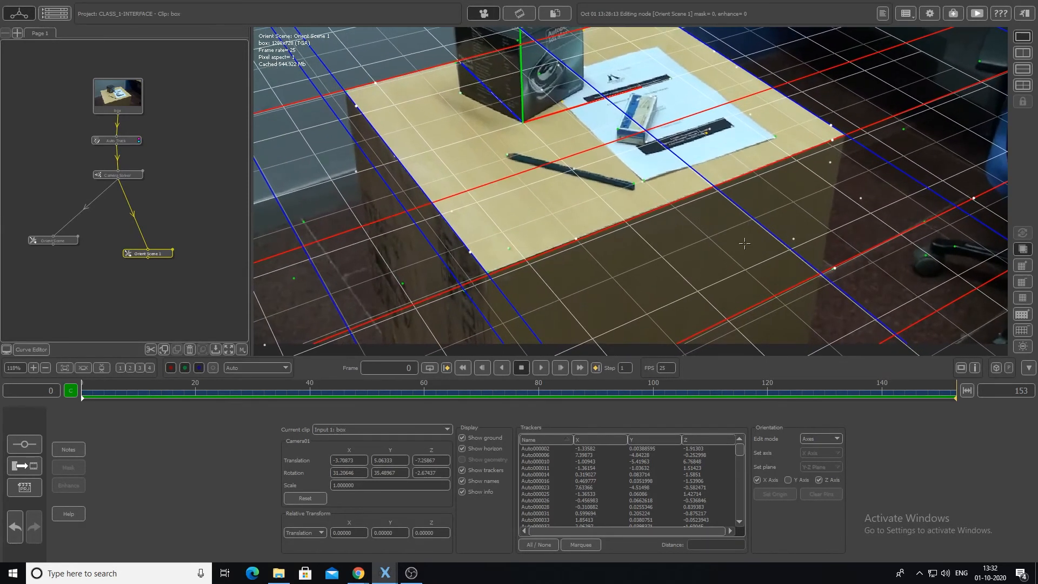
{"action": "middle_click_drag", "start_coordinate": [745, 243], "coordinate": [773, 313]}
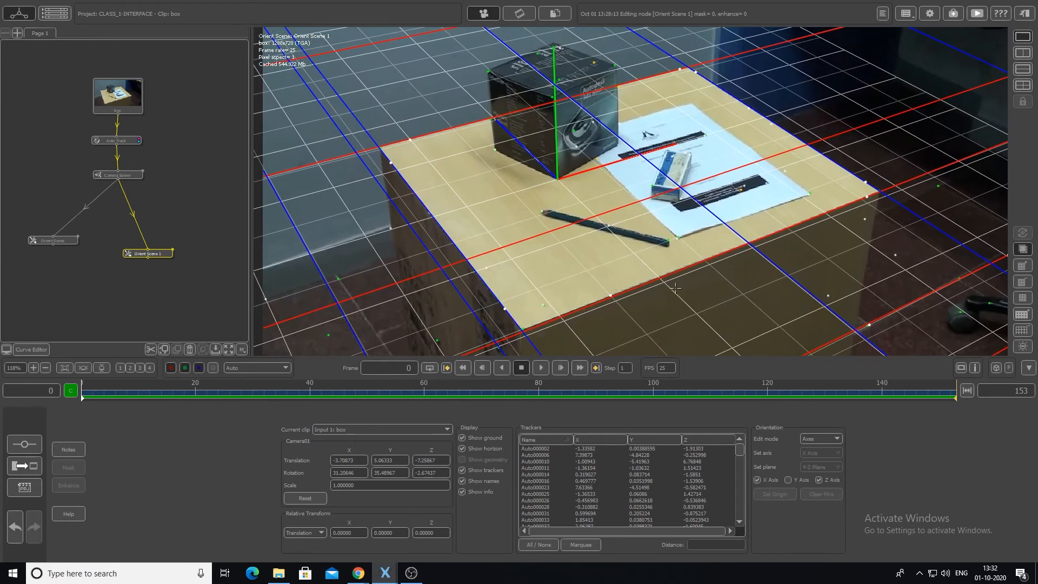
{"action": "left_click_drag", "start_coordinate": [522, 328], "coordinate": [522, 328]}
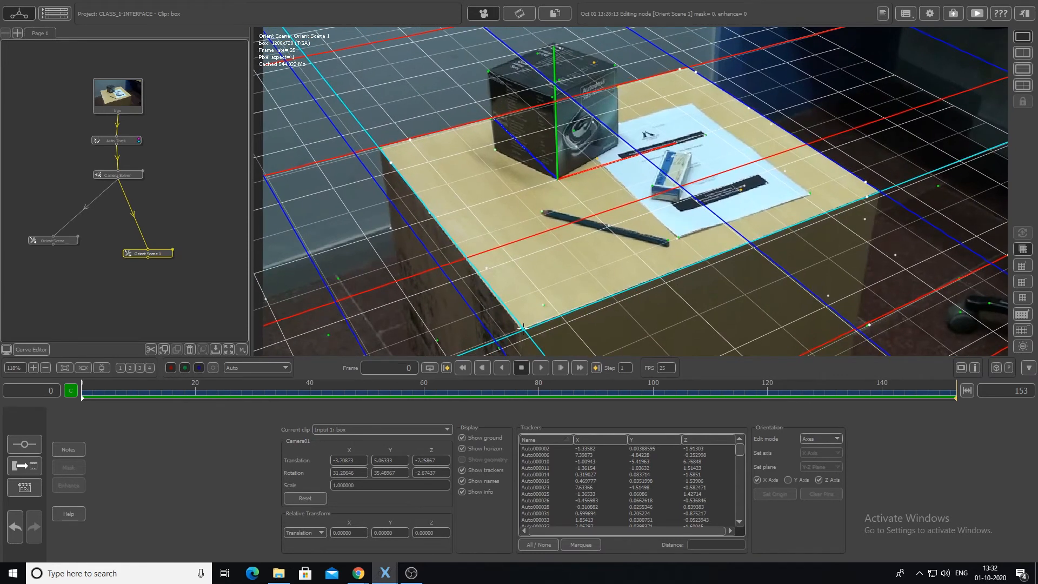
{"action": "key", "text": "ctrl+z"}
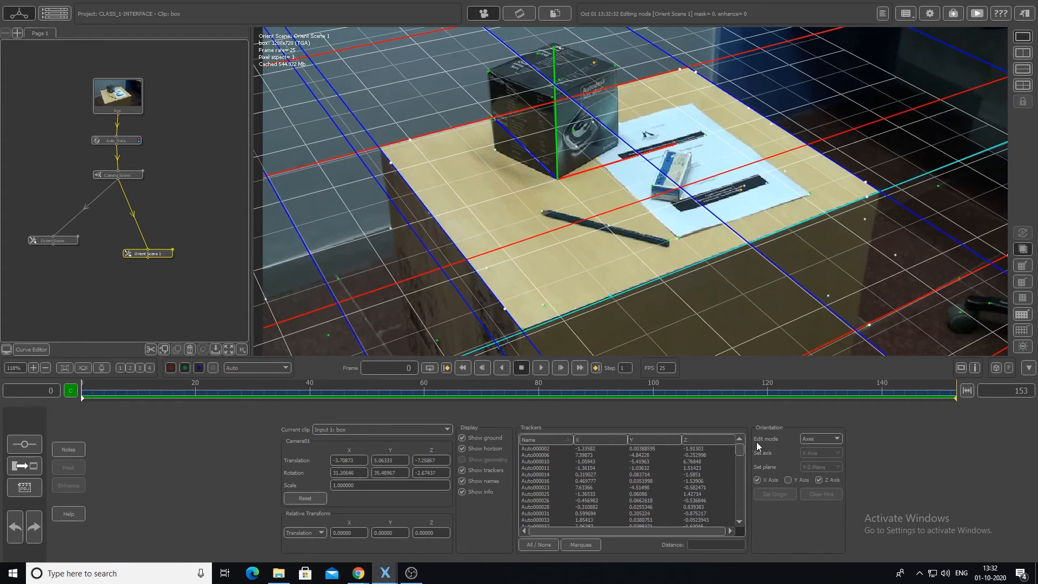
- Set the edit mode to None and make tracker Auto000002 on the table top's front corner the scene origin
{"action": "left_click", "coordinate": [827, 440]}
{"action": "left_click", "coordinate": [824, 447]}
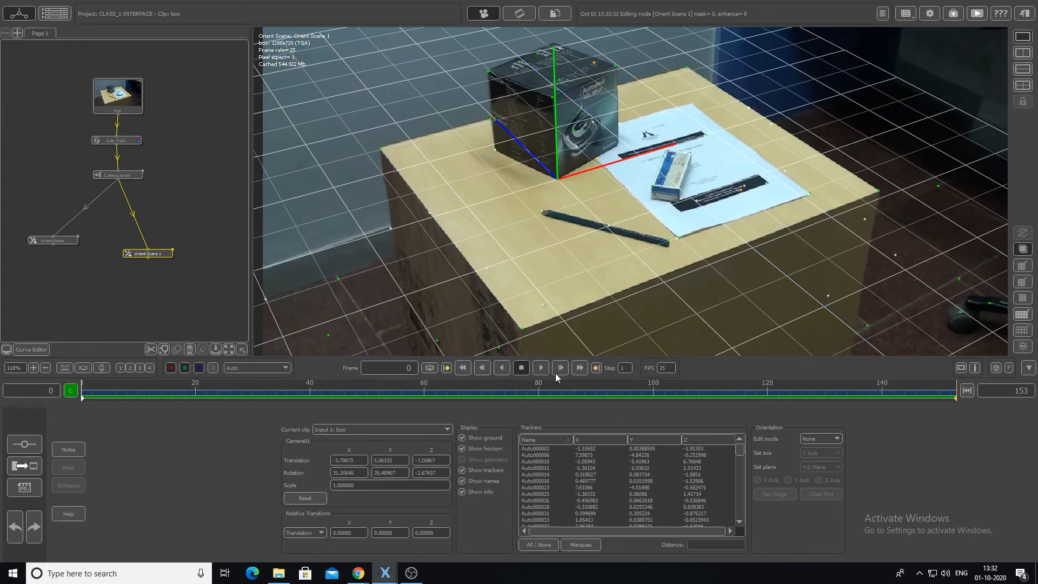
{"action": "left_click", "coordinate": [522, 327]}
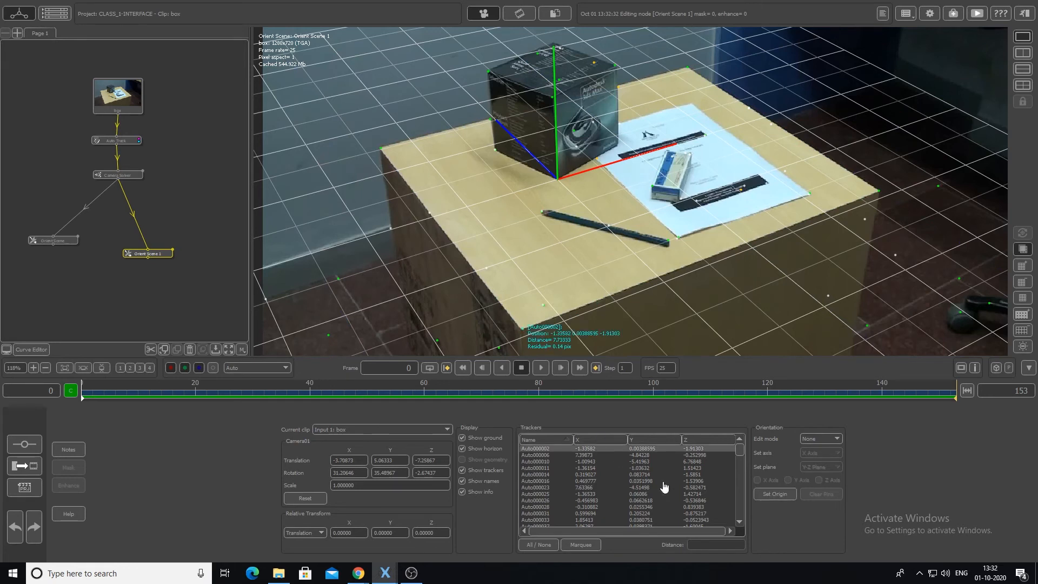
{"action": "left_click", "coordinate": [763, 494]}
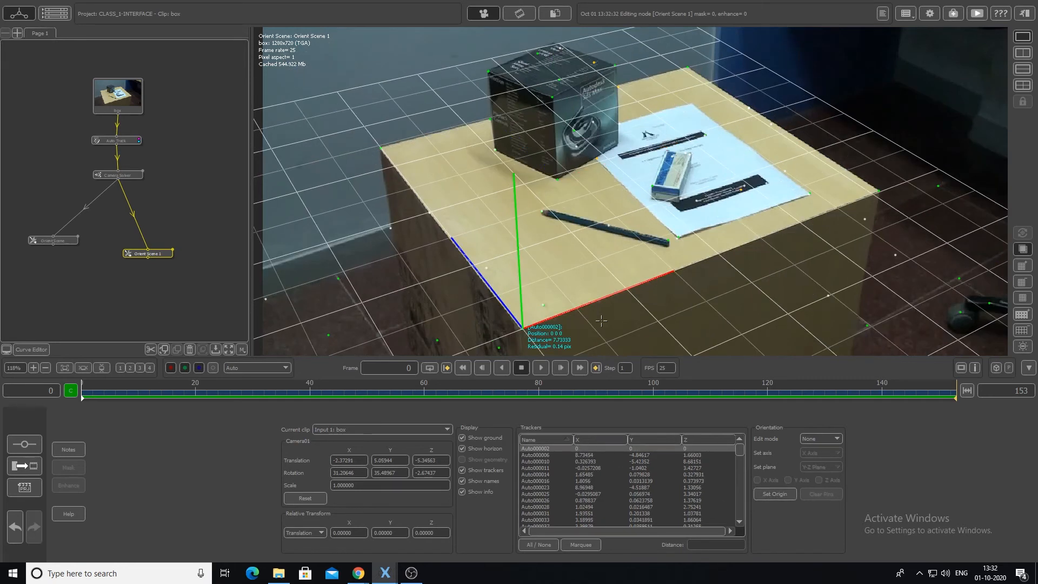
- Check the X and Z axis lines against the table in Axes edit mode through the clip, and return the edit mode to None
{"action": "left_click", "coordinate": [820, 438]}
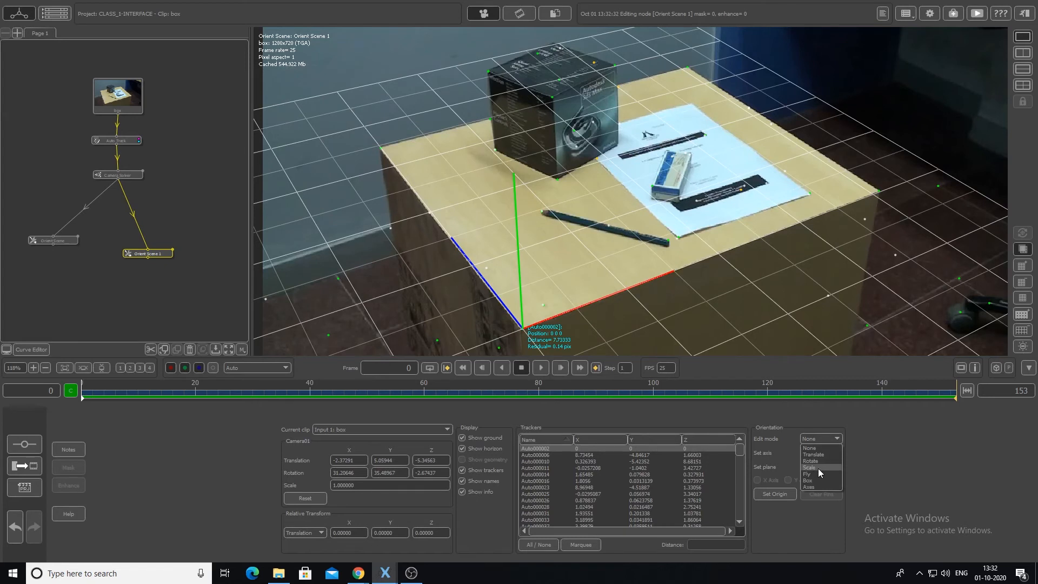
{"action": "left_click", "coordinate": [817, 487]}
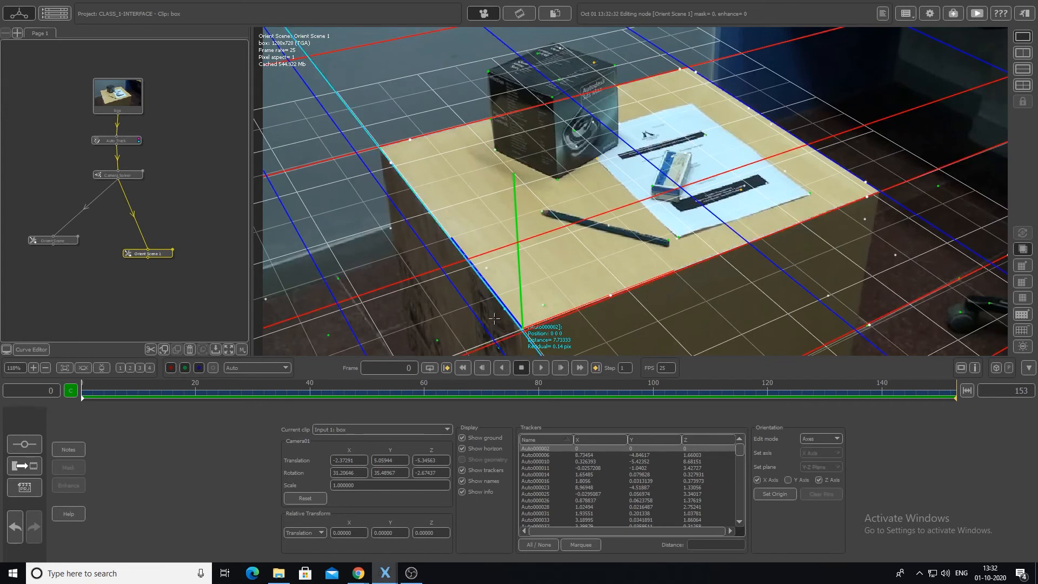
{"action": "scroll", "coordinate": [622, 268], "scroll_direction": "down", "scroll_amount": 4}
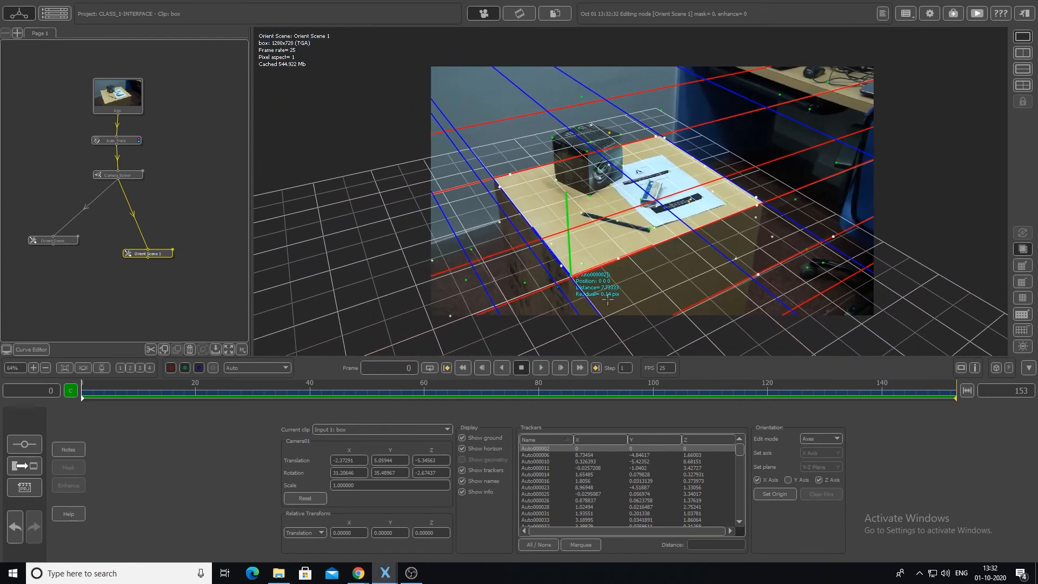
{"action": "left_click_drag", "start_coordinate": [161, 392], "coordinate": [81, 415]}
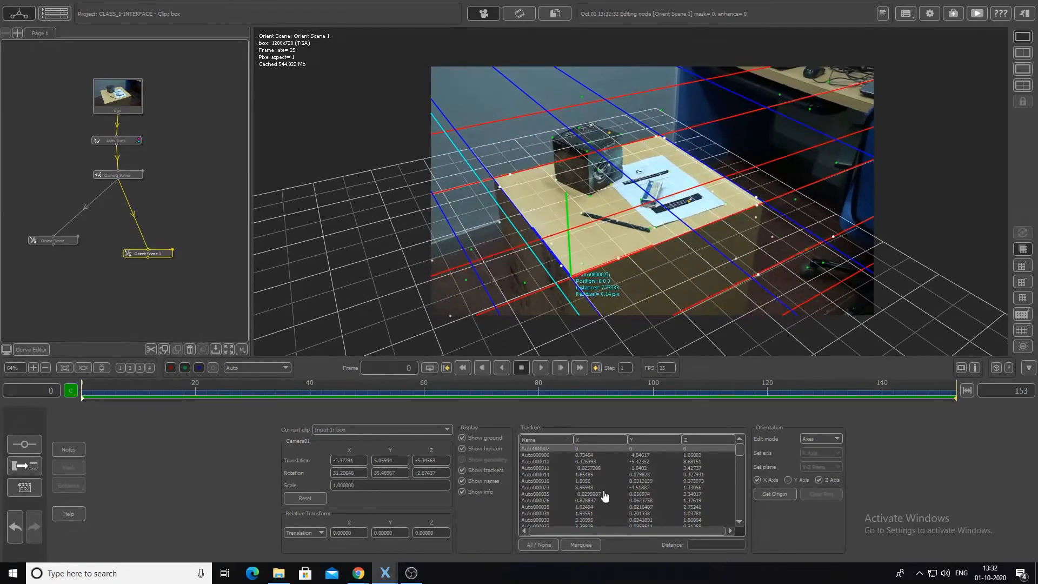
{"action": "left_click", "coordinate": [821, 437]}
{"action": "left_click", "coordinate": [822, 449]}
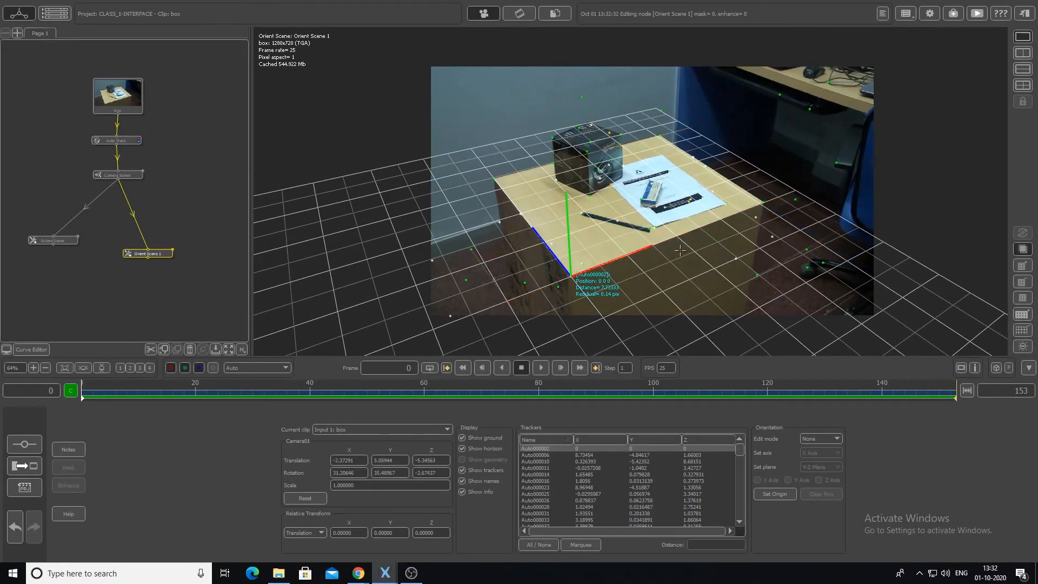
{"action": "mouse_move", "coordinate": [86, 398]}
{"action": "left_mouse_down"}
{"action": "mouse_move", "coordinate": [450, 426]}
{"action": "mouse_move", "coordinate": [989, 441]}
{"action": "mouse_move", "coordinate": [653, 437]}
{"action": "mouse_move", "coordinate": [73, 404]}
{"action": "left_mouse_up"}
- Move the two Orient Scene nodes aside to make room below the Camera Solver
{"action": "left_click_drag", "start_coordinate": [163, 256], "coordinate": [116, 291]}
{"action": "left_click_drag", "start_coordinate": [51, 241], "coordinate": [21, 213]}
{"action": "left_click_drag", "start_coordinate": [116, 290], "coordinate": [76, 270]}
- Add a third Orient Scene node, unlink it from Orient Scene 1, link it to the Camera Solver and open it for editing
{"action": "right_click", "coordinate": [150, 177]}
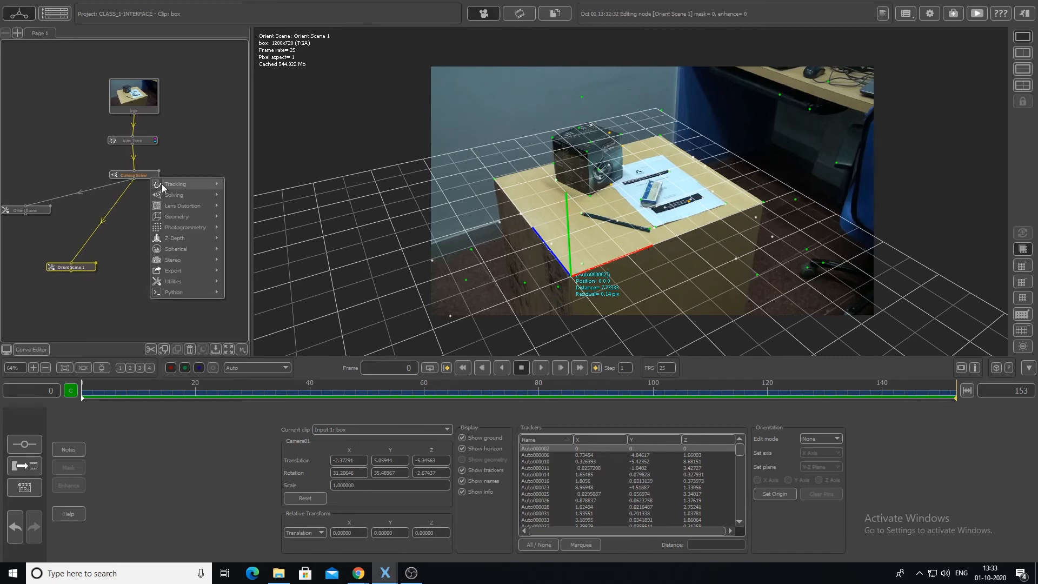
{"action": "mouse_move", "coordinate": [213, 279]}
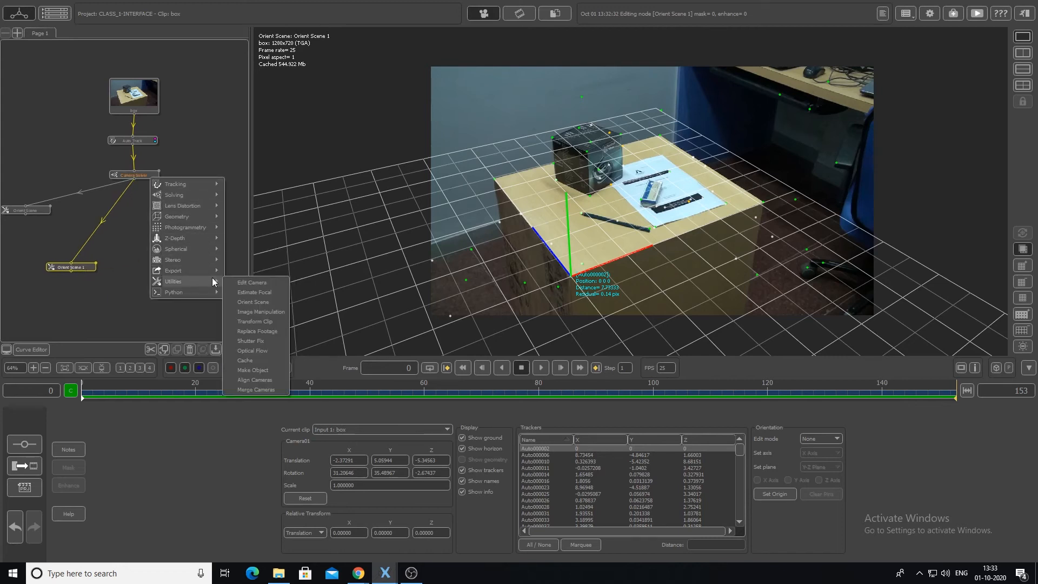
{"action": "left_click", "coordinate": [253, 301]}
{"action": "left_click_drag", "start_coordinate": [87, 313], "coordinate": [83, 276]}
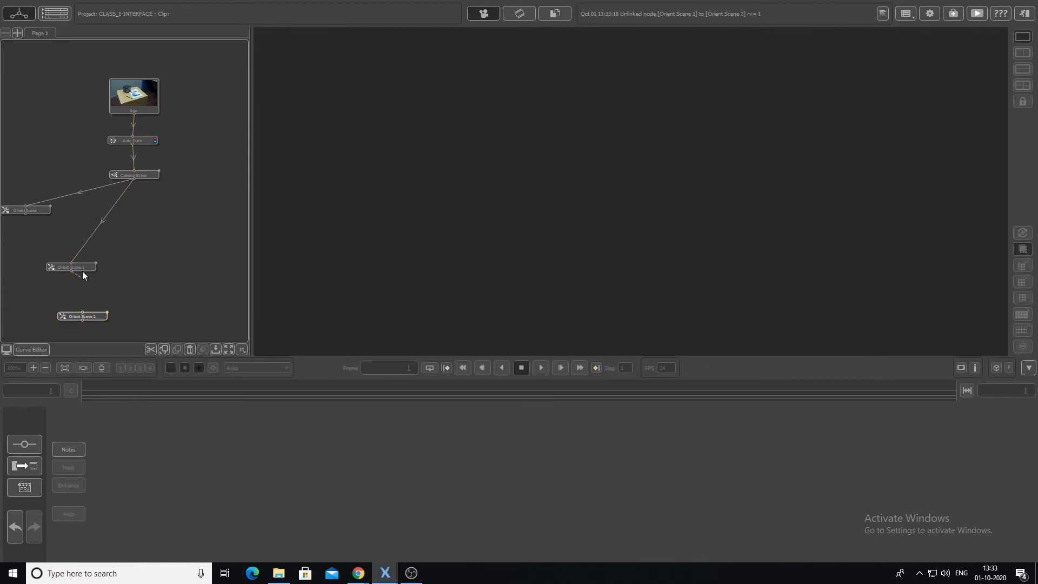
{"action": "left_click_drag", "start_coordinate": [90, 319], "coordinate": [187, 256]}
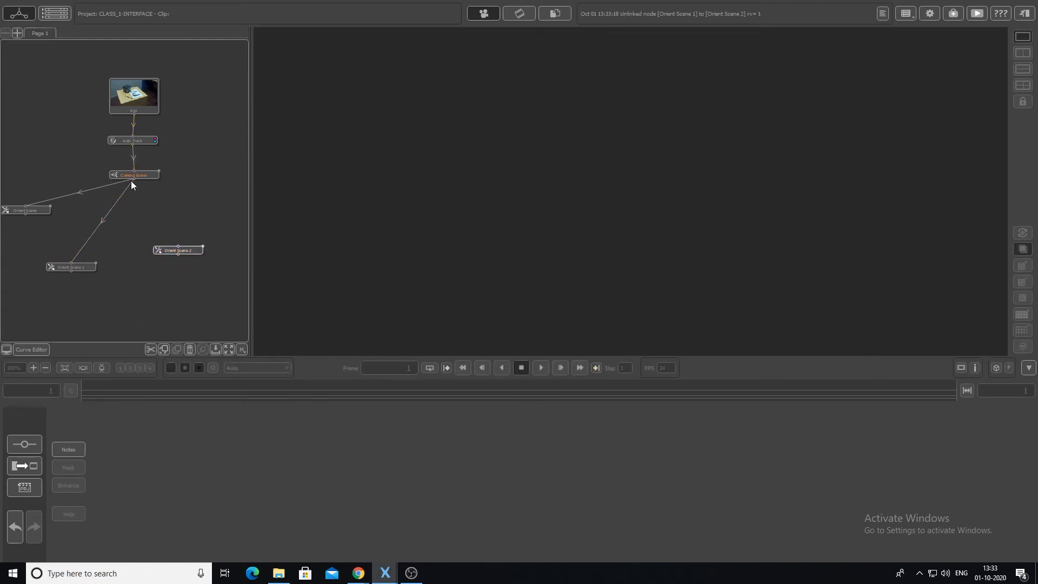
{"action": "left_click_drag", "start_coordinate": [135, 179], "coordinate": [190, 272]}
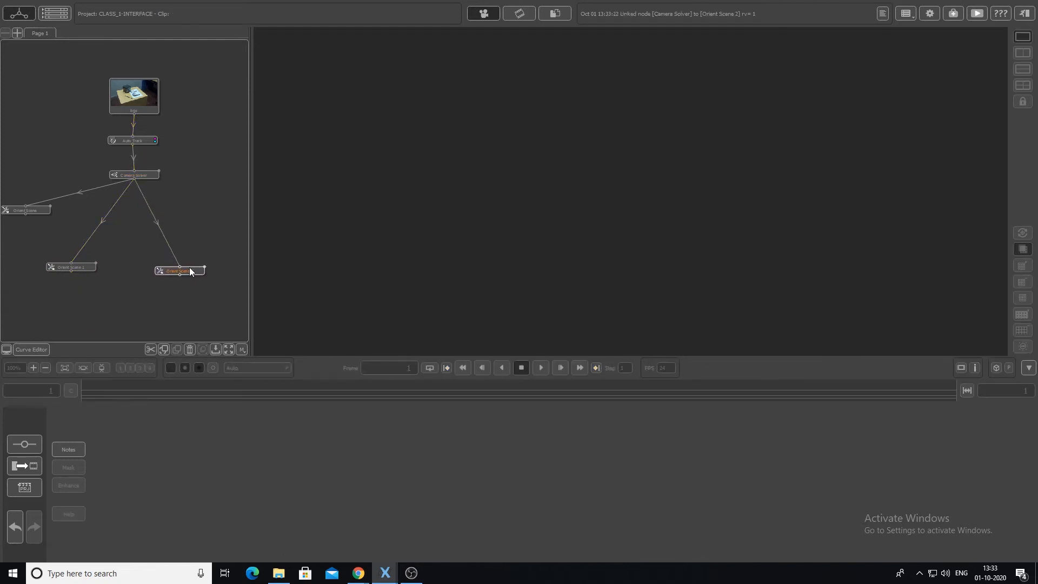
{"action": "left_click", "coordinate": [191, 272]}
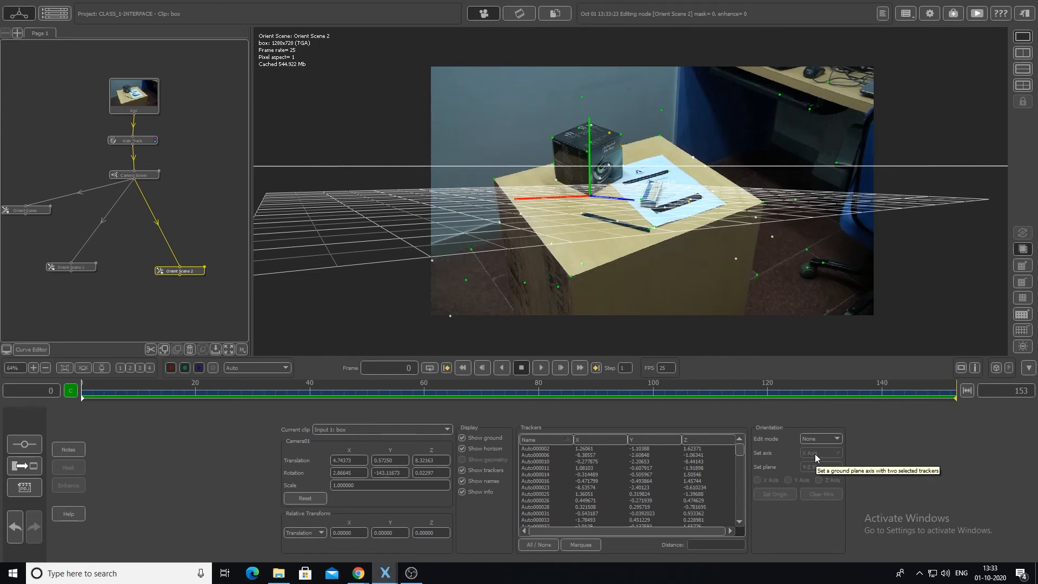
- Make tracker Auto000002 on the table's front corner the origin and set the Z axis through it and tracker Auto000025 on the far left corner
{"action": "left_click", "coordinate": [570, 277]}
{"action": "left_click", "coordinate": [779, 496]}
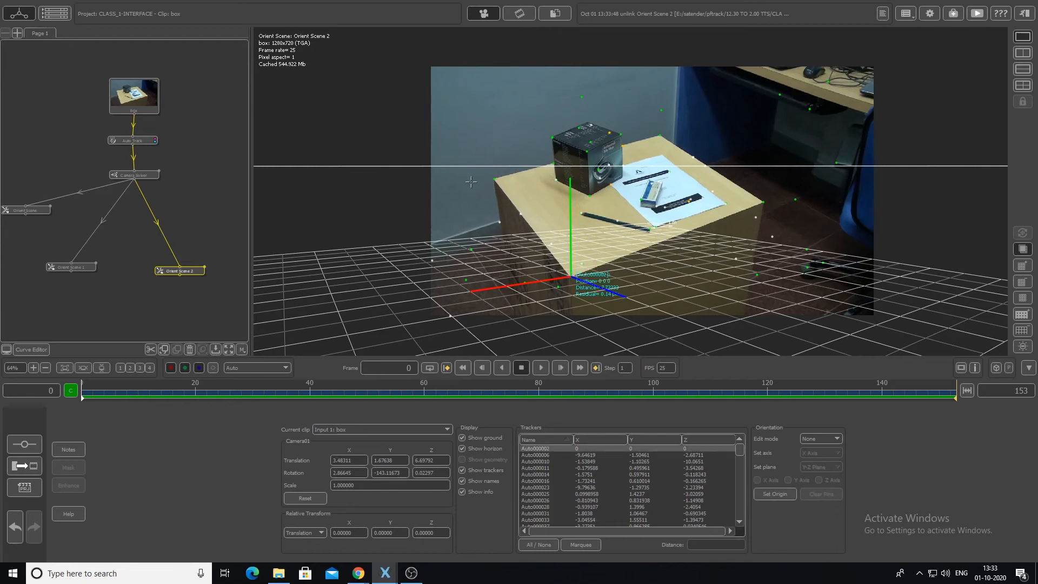
{"action": "left_click", "coordinate": [494, 179]}
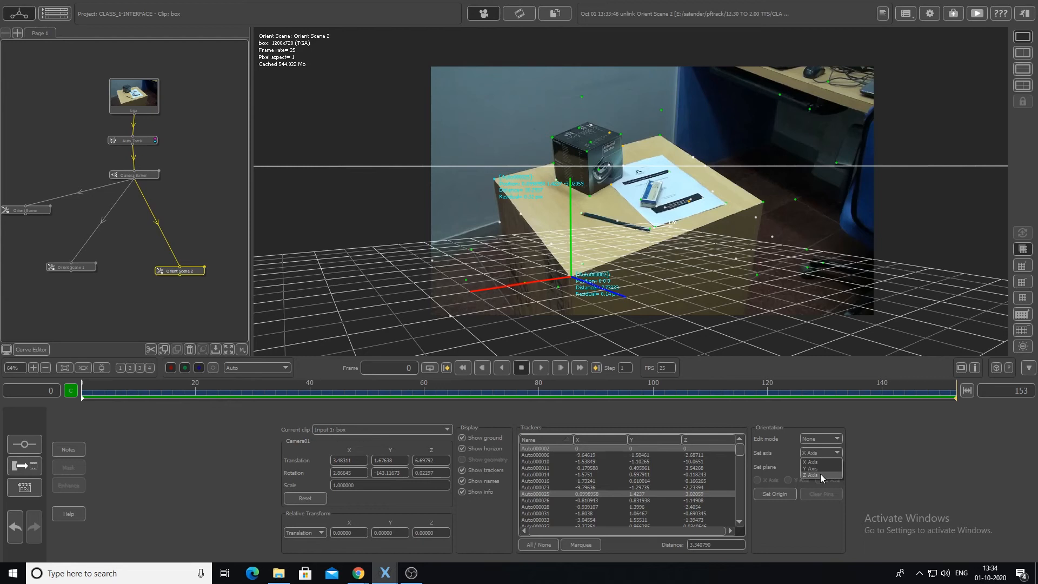
{"action": "left_click", "coordinate": [820, 474]}
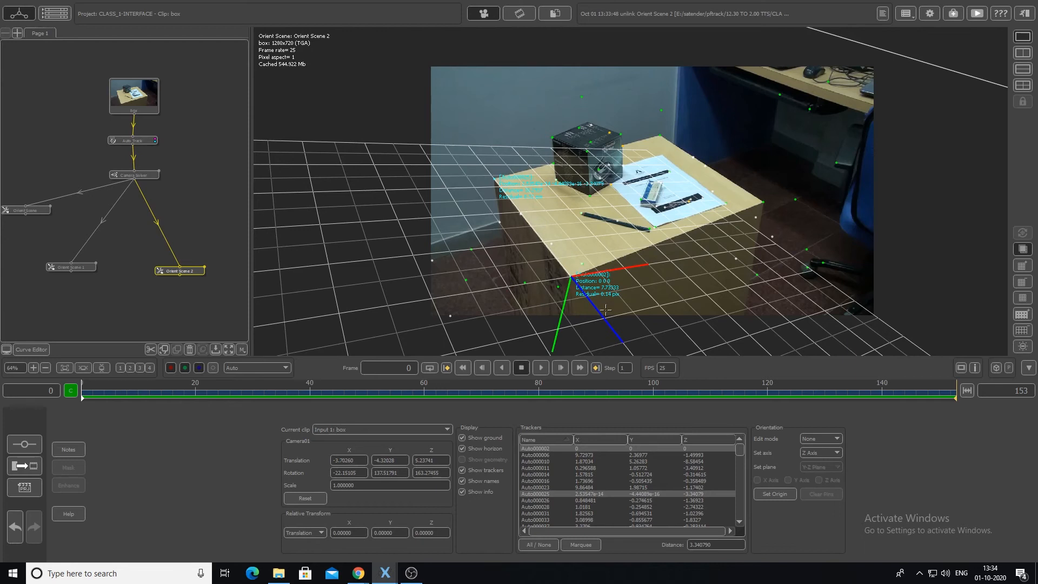
- Set the X axis through tracker Auto000002 on the front corner and tracker Auto000040 on the table top's right corner
{"action": "left_click", "coordinate": [687, 301]}
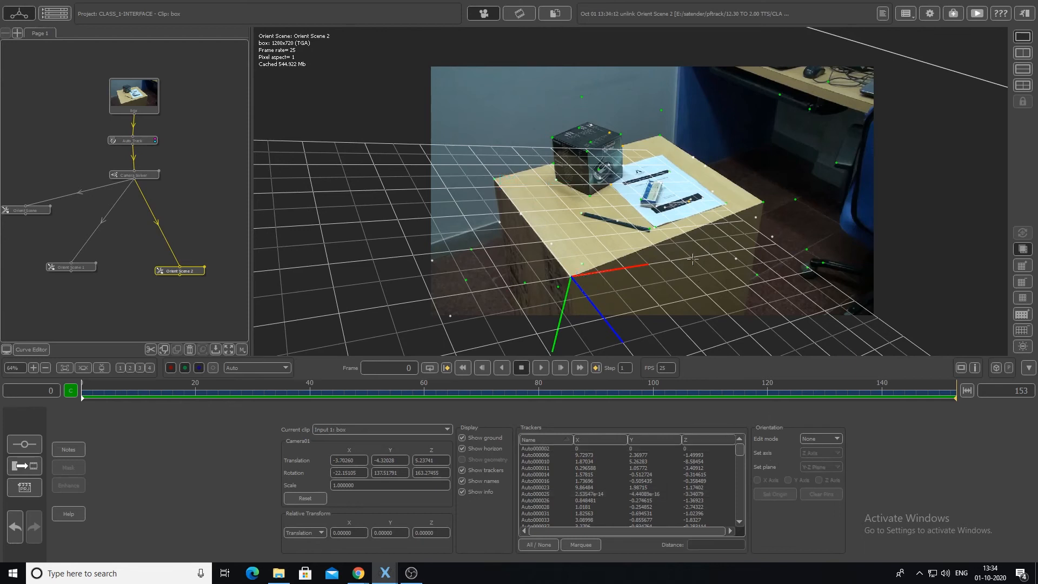
{"action": "left_click", "coordinate": [571, 276]}
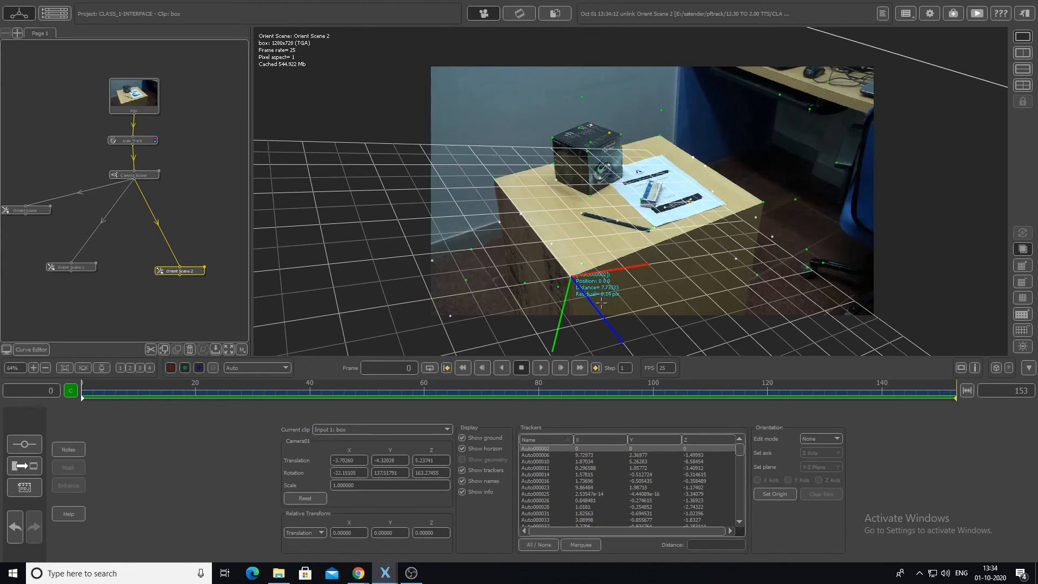
{"action": "left_click", "coordinate": [763, 202]}
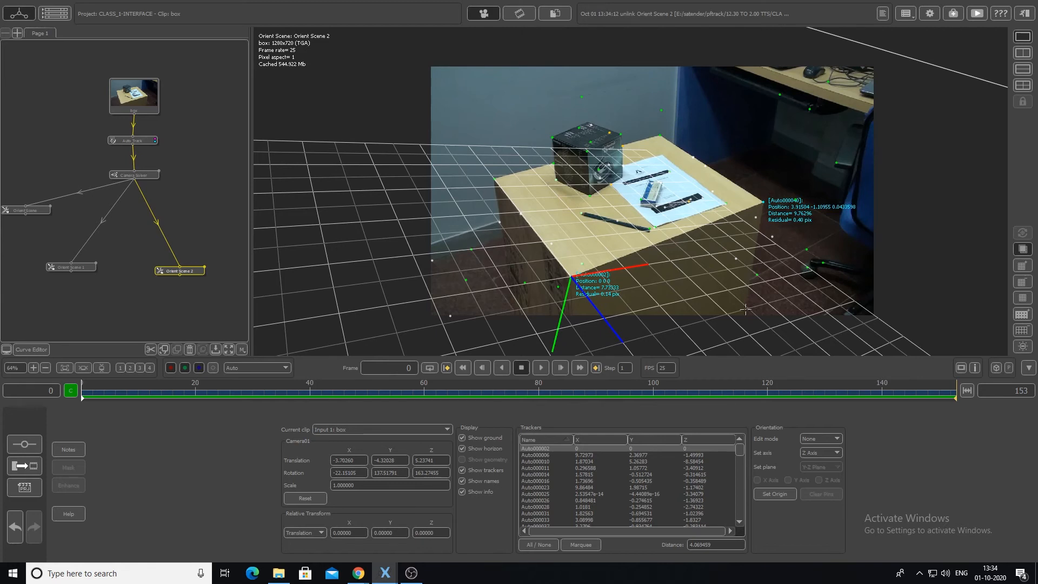
{"action": "left_click", "coordinate": [815, 461]}
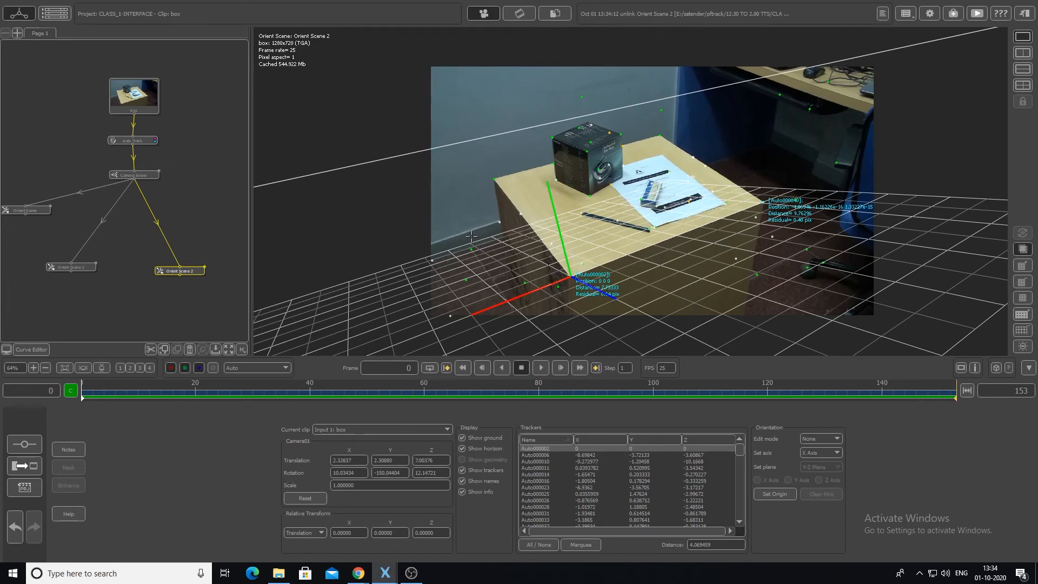
- Set the edit mode to Rotate and turn the scene about the X axis until the ground grid lies on the table top
{"action": "left_click", "coordinate": [815, 440]}
{"action": "left_click", "coordinate": [814, 468]}
{"action": "left_click", "coordinate": [819, 438]}
{"action": "left_click", "coordinate": [822, 459]}
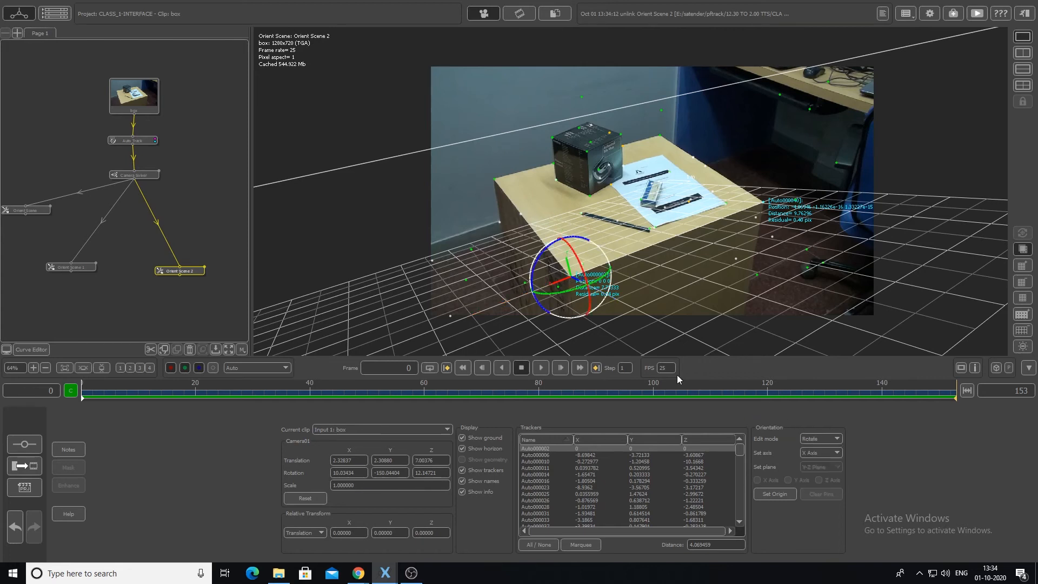
{"action": "left_click_drag", "start_coordinate": [573, 254], "coordinate": [590, 280]}
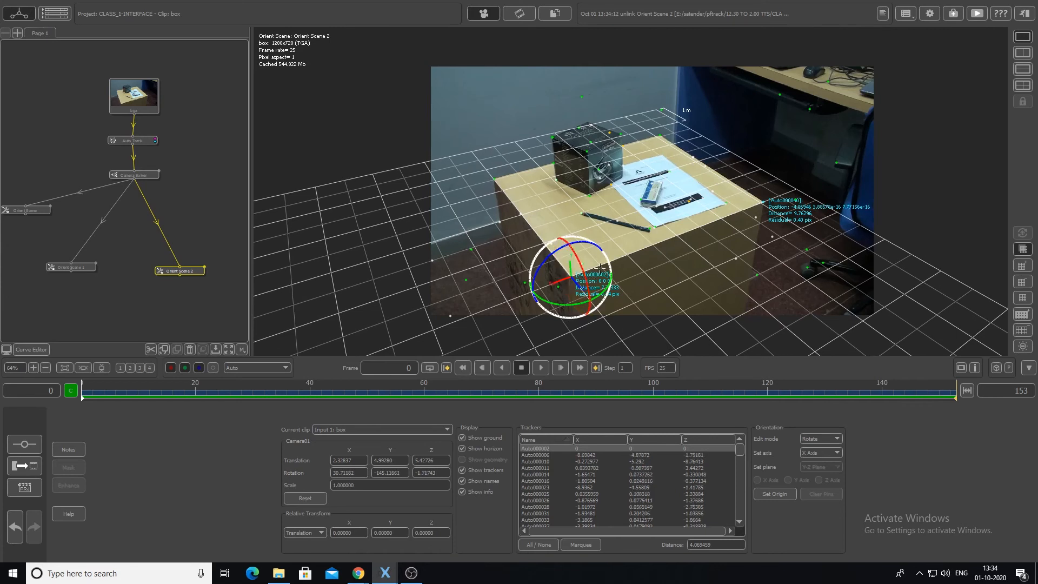
{"action": "left_click_drag", "start_coordinate": [93, 398], "coordinate": [1, 397]}
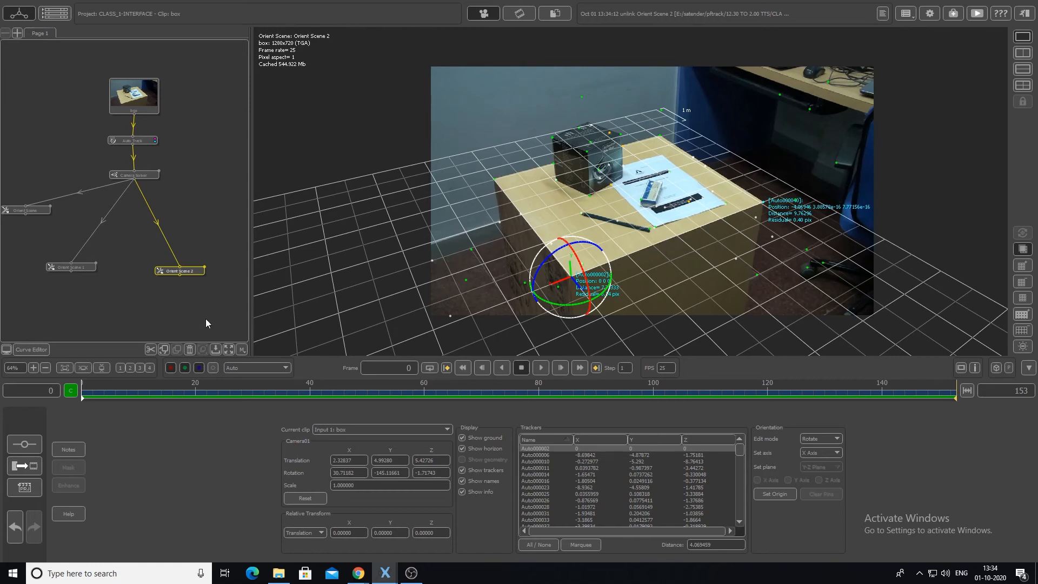
- Move Orient Scene 2 aside, add another Orient Scene node linked directly to the Camera Solver, and open it for editing
{"action": "left_click_drag", "start_coordinate": [178, 271], "coordinate": [96, 322]}
{"action": "right_click", "coordinate": [145, 180]}
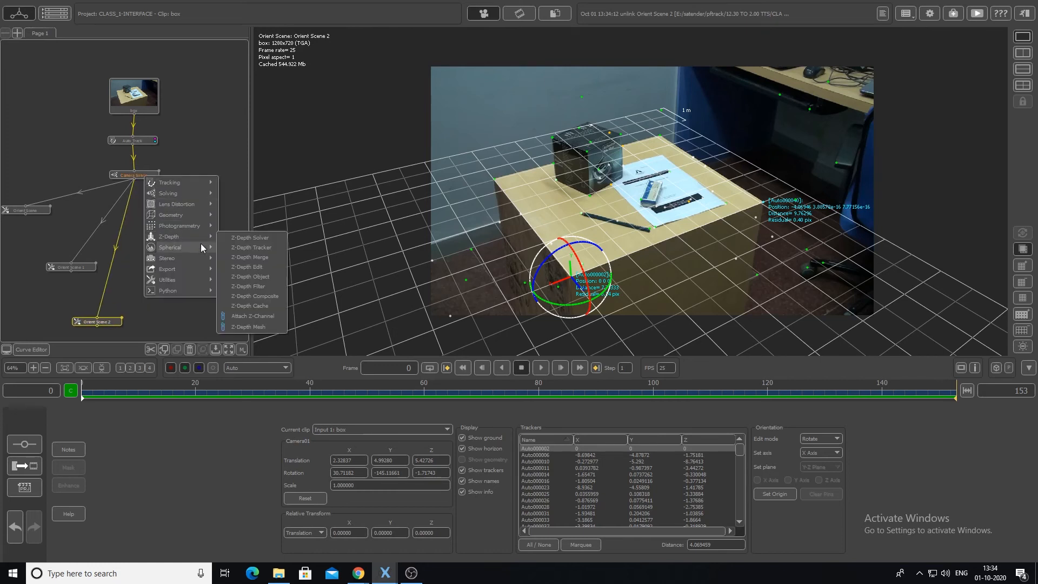
{"action": "mouse_move", "coordinate": [178, 279]}
{"action": "left_click", "coordinate": [252, 300]}
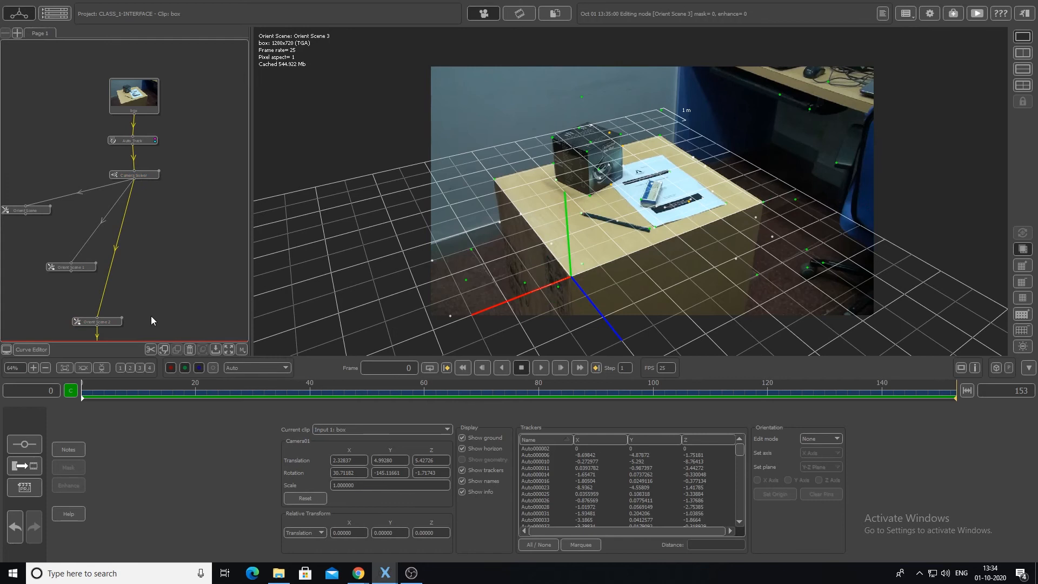
{"action": "middle_click_drag", "start_coordinate": [151, 315], "coordinate": [144, 277]}
{"action": "left_click_drag", "start_coordinate": [87, 315], "coordinate": [204, 215]}
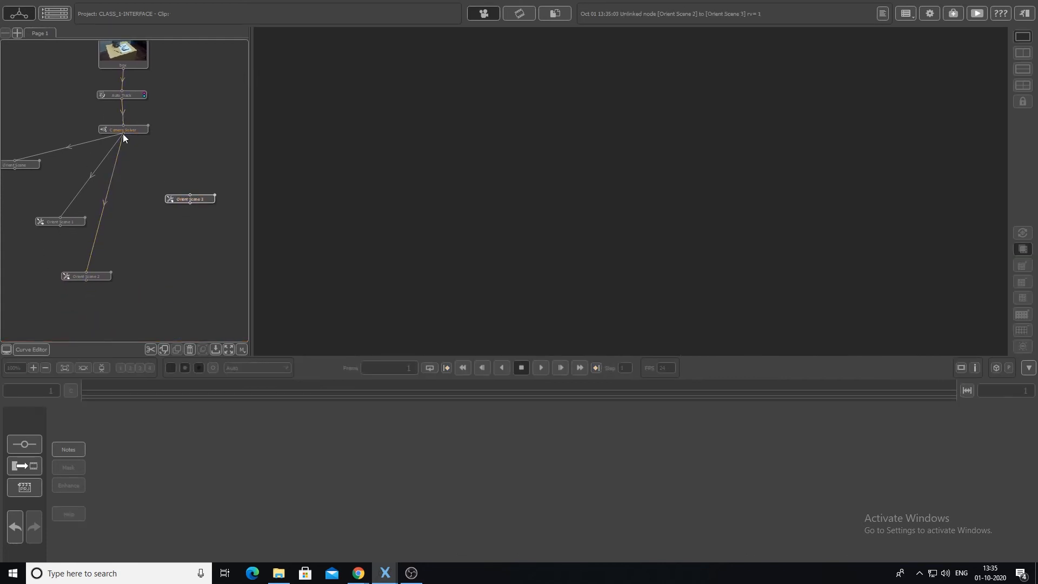
{"action": "double_click", "coordinate": [185, 198]}
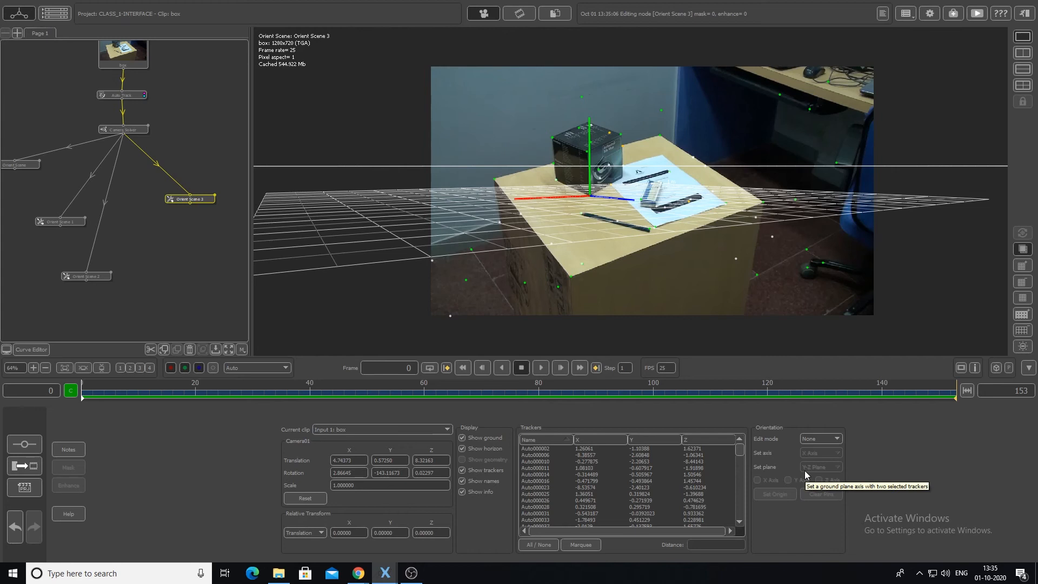
- Hide the ground and horizon in the viewer of Orient Scene 3 to expose the table's trackers
{"action": "scroll", "coordinate": [656, 296], "scroll_direction": "up", "scroll_amount": 3}
{"action": "scroll", "coordinate": [664, 300], "scroll_direction": "up", "scroll_amount": 1}
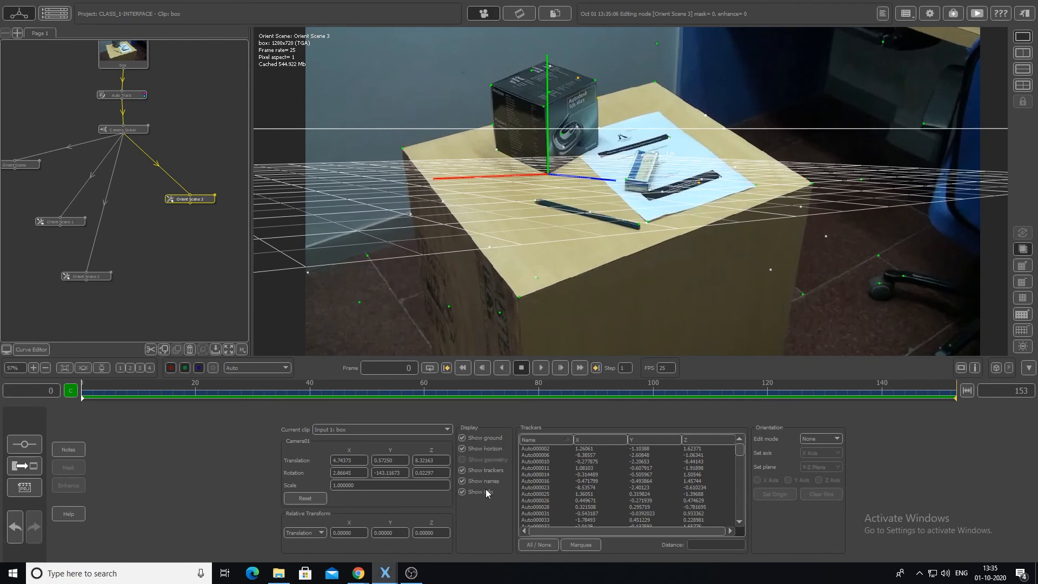
{"action": "left_click", "coordinate": [463, 437]}
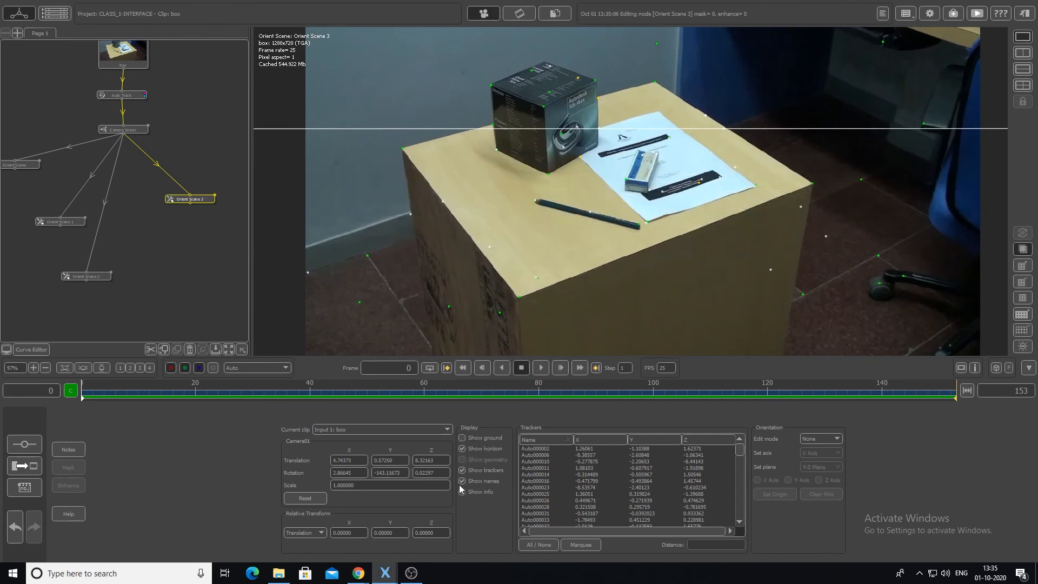
{"action": "left_click", "coordinate": [463, 449]}
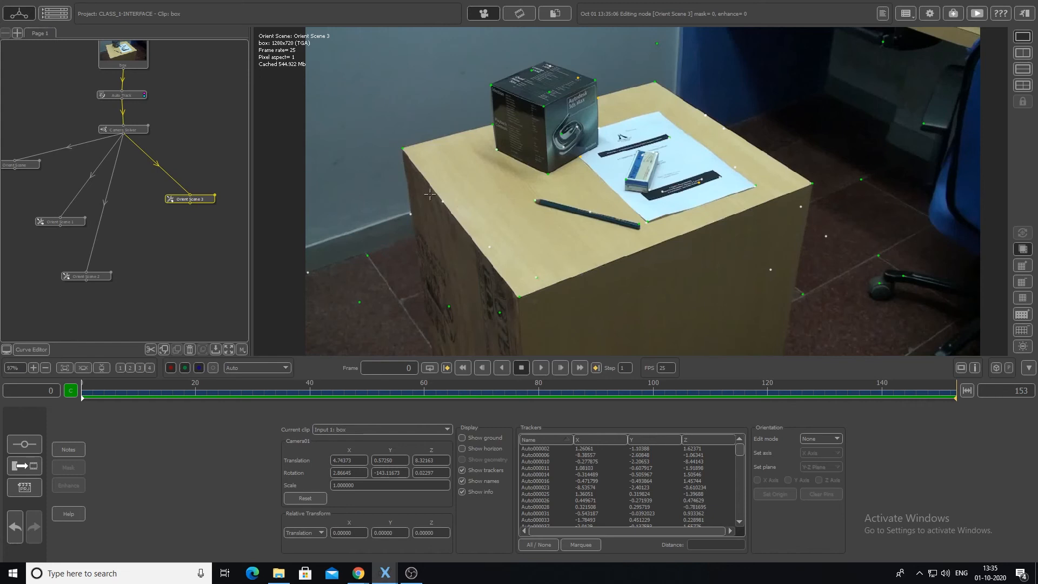
{"action": "left_click_drag", "start_coordinate": [200, 202], "coordinate": [200, 215]}
- Marquee-select the trackers on the table top, set them as the X-Z plane and show the ground again
{"action": "left_click", "coordinate": [580, 545]}
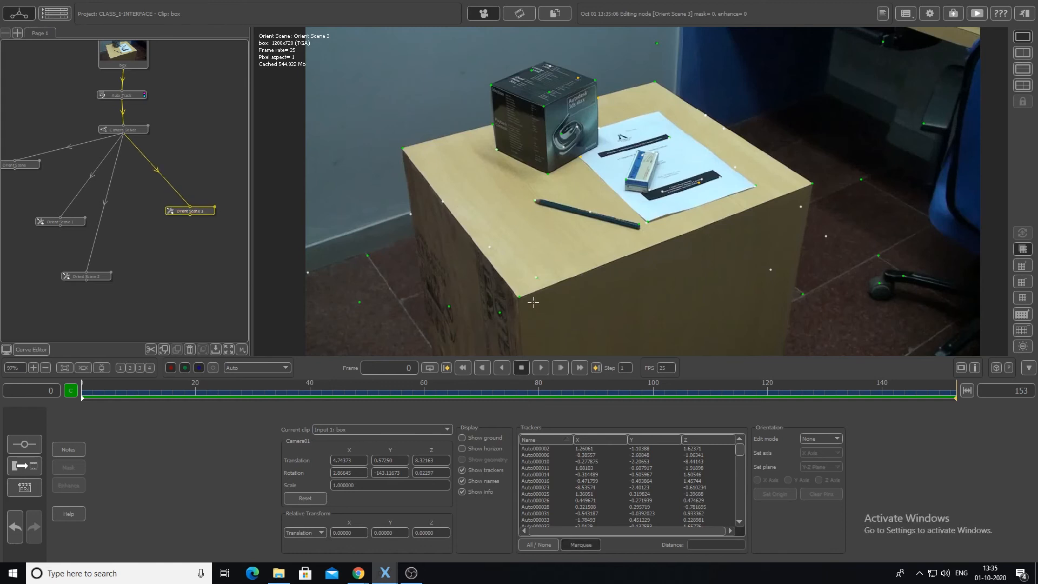
{"action": "mouse_move", "coordinate": [501, 299]}
{"action": "left_mouse_down"}
{"action": "mouse_move", "coordinate": [527, 331]}
{"action": "mouse_move", "coordinate": [534, 314]}
{"action": "mouse_move", "coordinate": [465, 259]}
{"action": "mouse_move", "coordinate": [388, 143]}
{"action": "mouse_move", "coordinate": [462, 149]}
{"action": "mouse_move", "coordinate": [515, 182]}
{"action": "mouse_move", "coordinate": [573, 170]}
{"action": "mouse_move", "coordinate": [600, 156]}
{"action": "mouse_move", "coordinate": [633, 93]}
{"action": "mouse_move", "coordinate": [665, 76]}
{"action": "mouse_move", "coordinate": [816, 168]}
{"action": "mouse_move", "coordinate": [809, 200]}
{"action": "mouse_move", "coordinate": [527, 318]}
{"action": "left_mouse_up"}
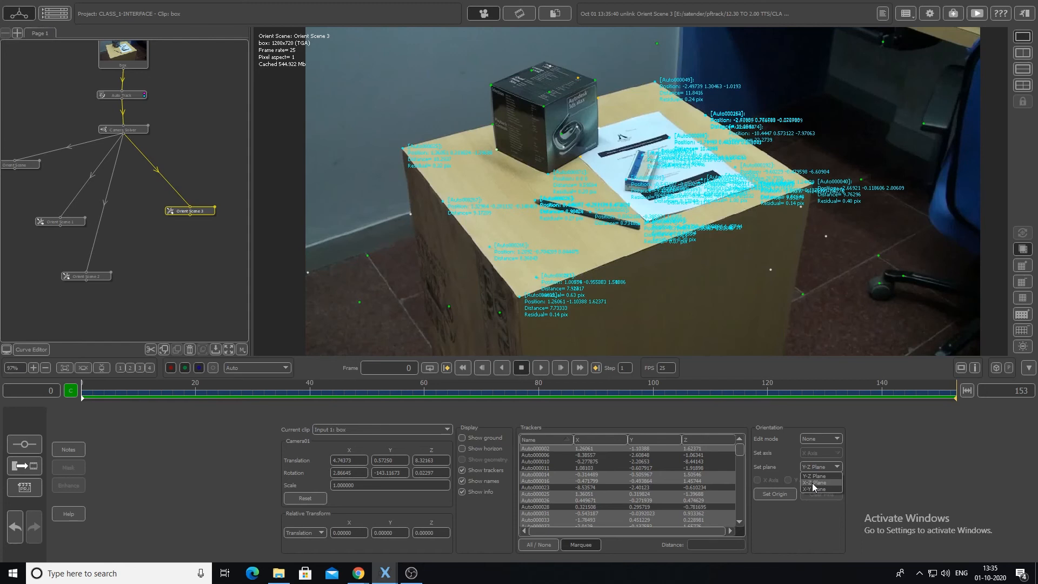
{"action": "left_click", "coordinate": [813, 482]}
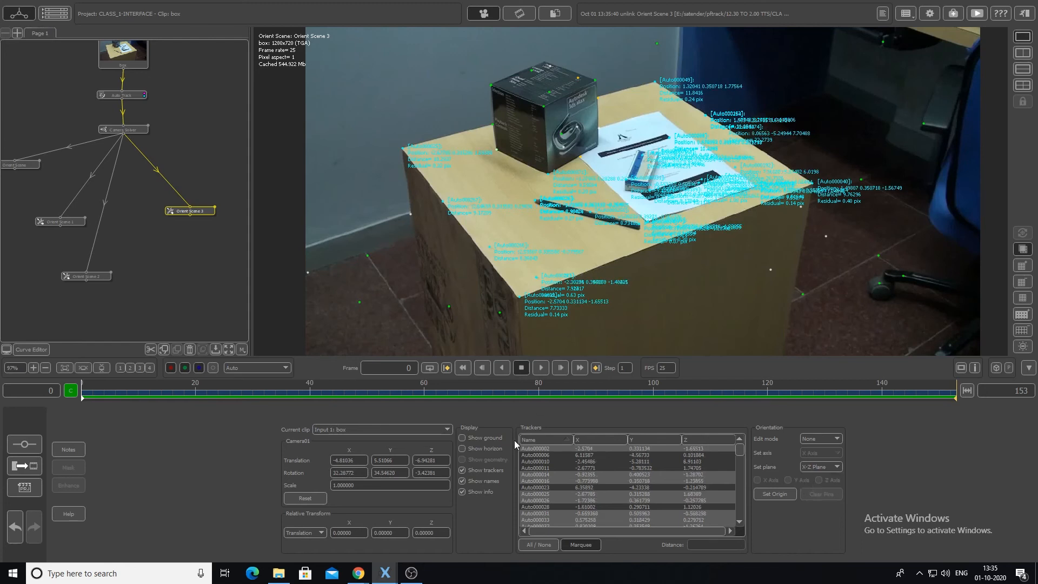
{"action": "left_click", "coordinate": [461, 438]}
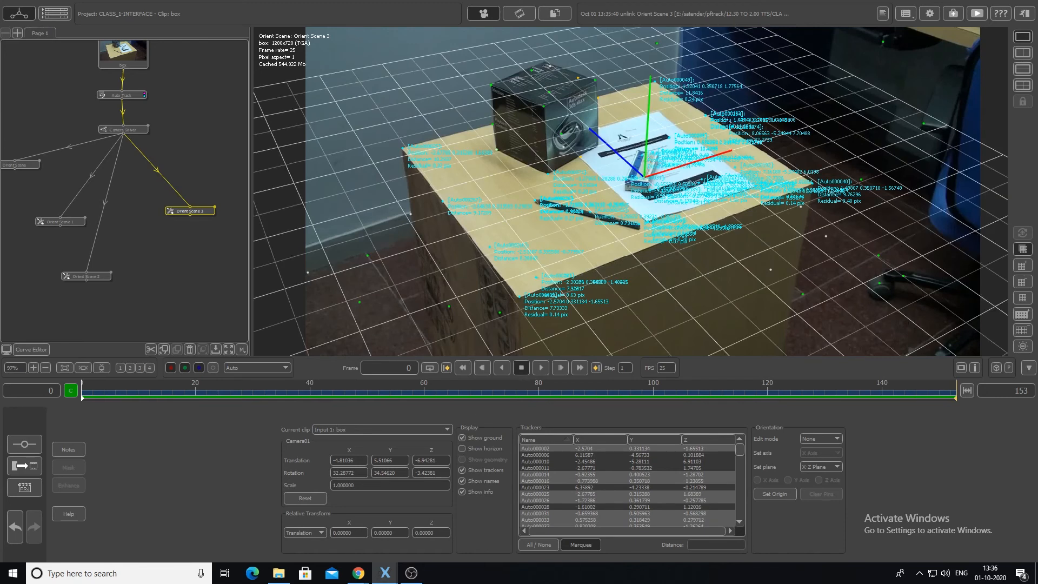
{"action": "scroll", "coordinate": [643, 350], "scroll_direction": "down", "scroll_amount": 3}
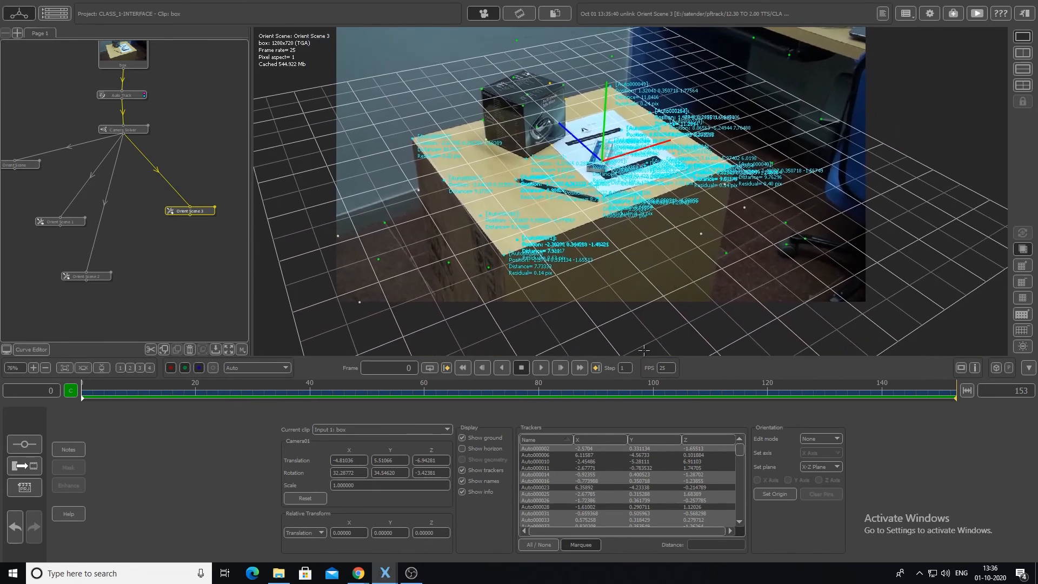
- Undo the plane alignment, display the ground, and set the selected table-top trackers as the X-Z plane again
{"action": "key", "text": "ctrl+z"}
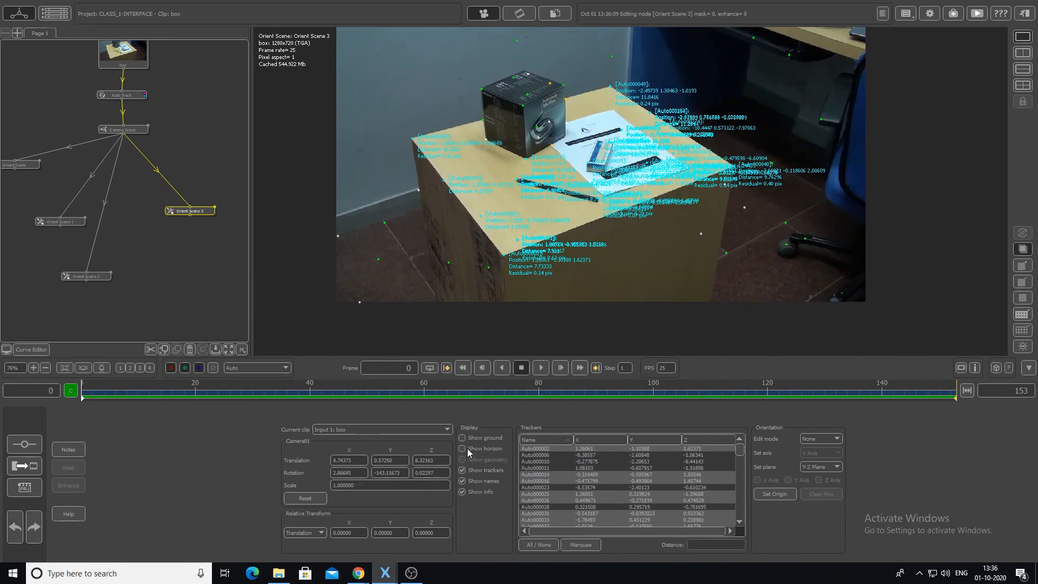
{"action": "left_click", "coordinate": [461, 438]}
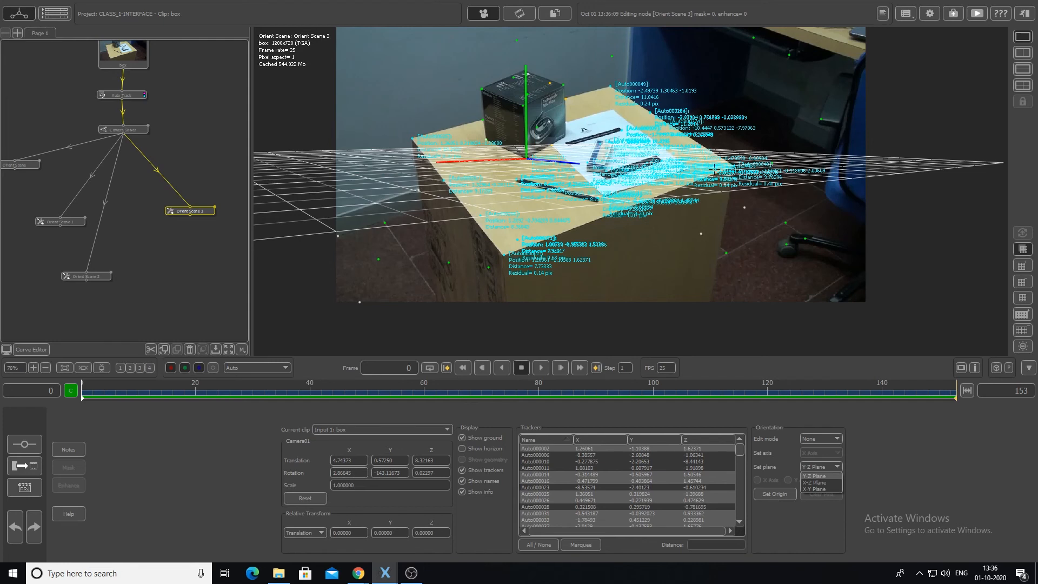
{"action": "left_click", "coordinate": [818, 482]}
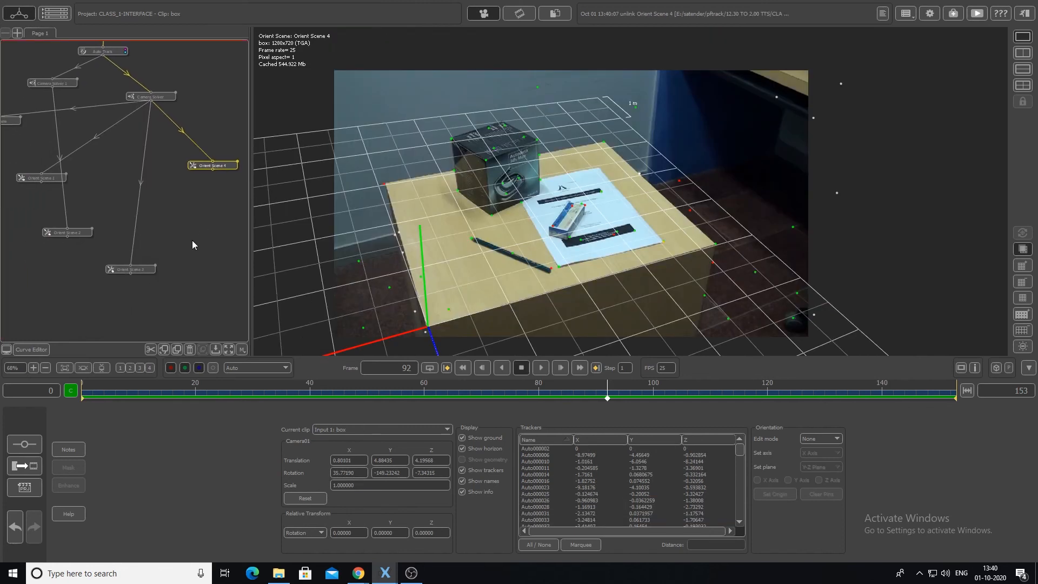
- Move the Orient Scene 3 and Orient Scene 4 nodes lower in the node tree and review the available edit modes
{"action": "middle_click_drag", "start_coordinate": [192, 240], "coordinate": [175, 273]}
{"action": "left_click_drag", "start_coordinate": [214, 203], "coordinate": [217, 205]}
{"action": "left_click", "coordinate": [819, 438]}
{"action": "left_click", "coordinate": [908, 460]}
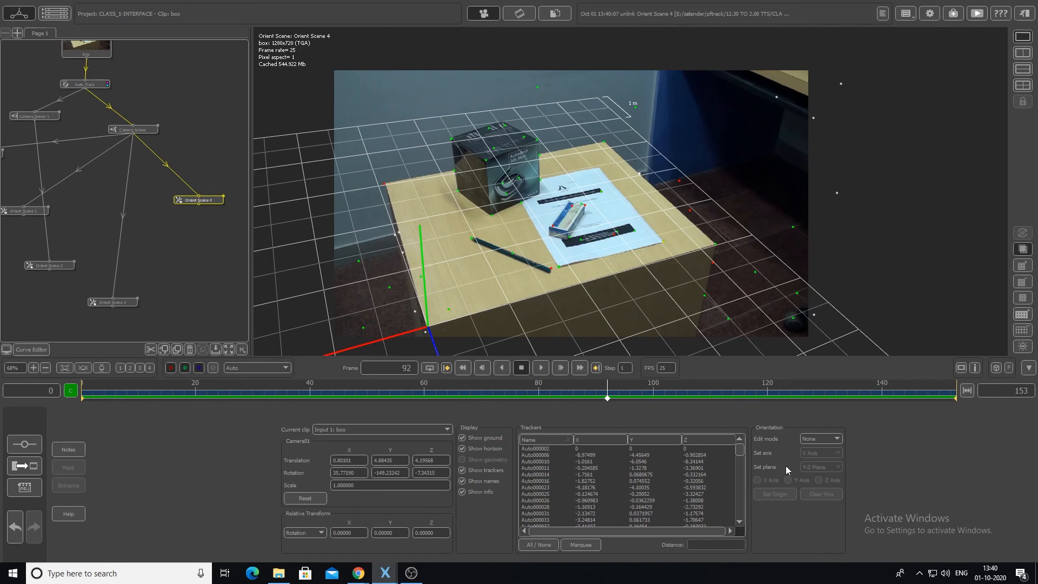
{"action": "left_click", "coordinate": [820, 440]}
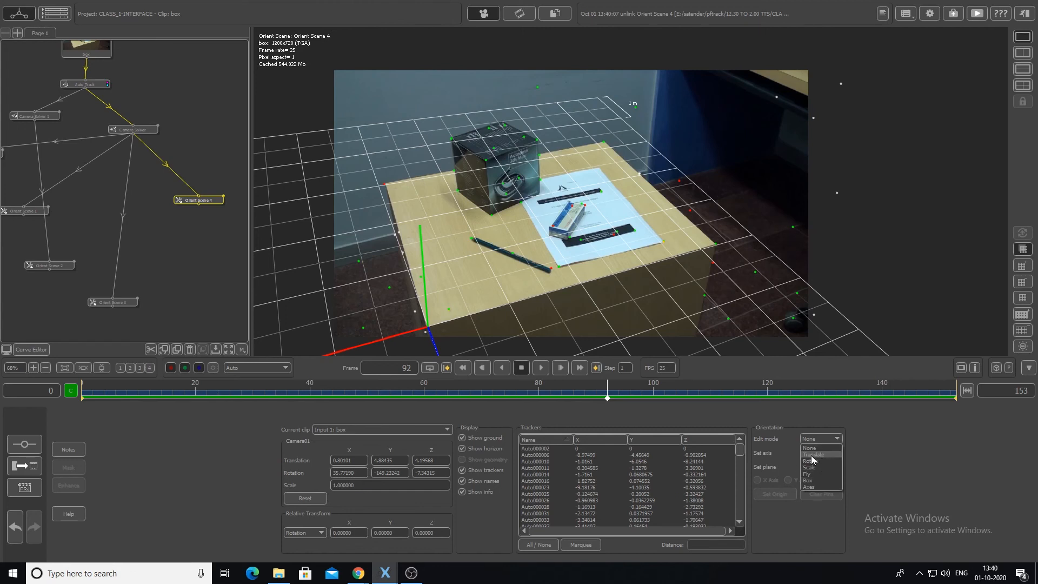
{"action": "left_click", "coordinate": [901, 476]}
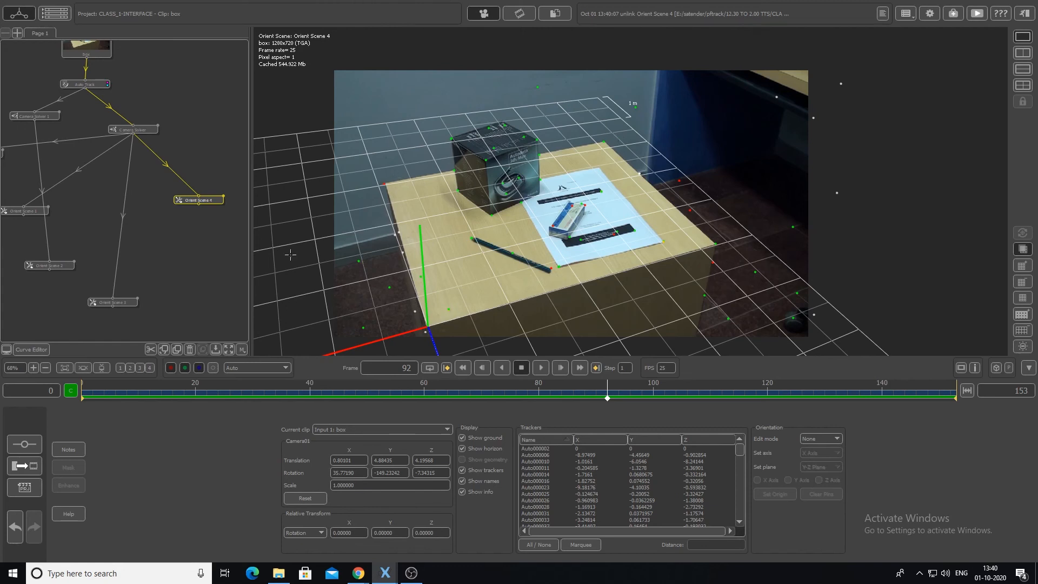
{"action": "left_click_drag", "start_coordinate": [211, 203], "coordinate": [213, 237]}
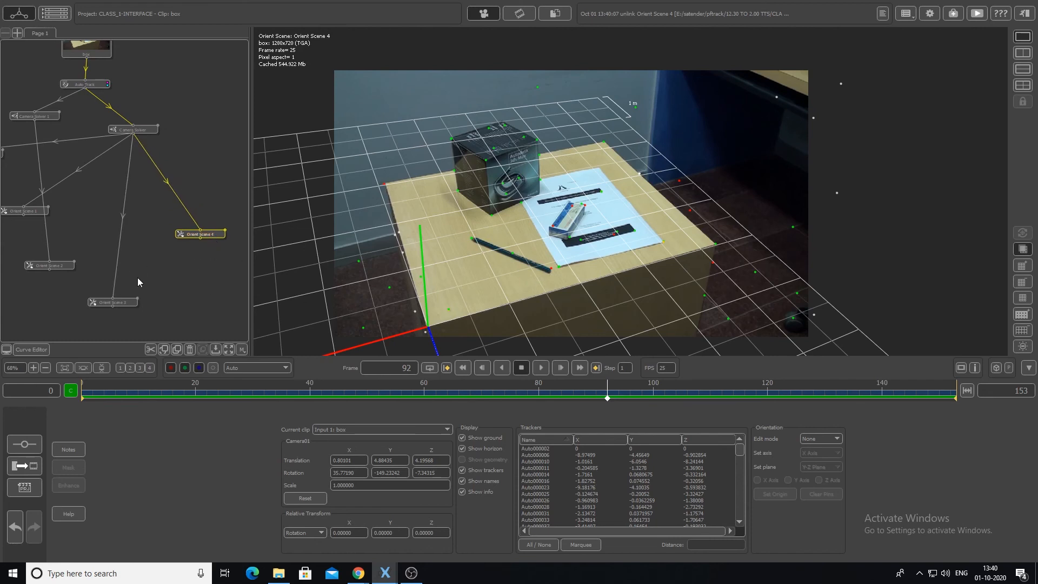
- Move the Orient Scene node below the Camera Solver and open Orient Scene and Orient Scene 3 to compare their orientations
{"action": "middle_click_drag", "start_coordinate": [137, 277], "coordinate": [215, 293]}
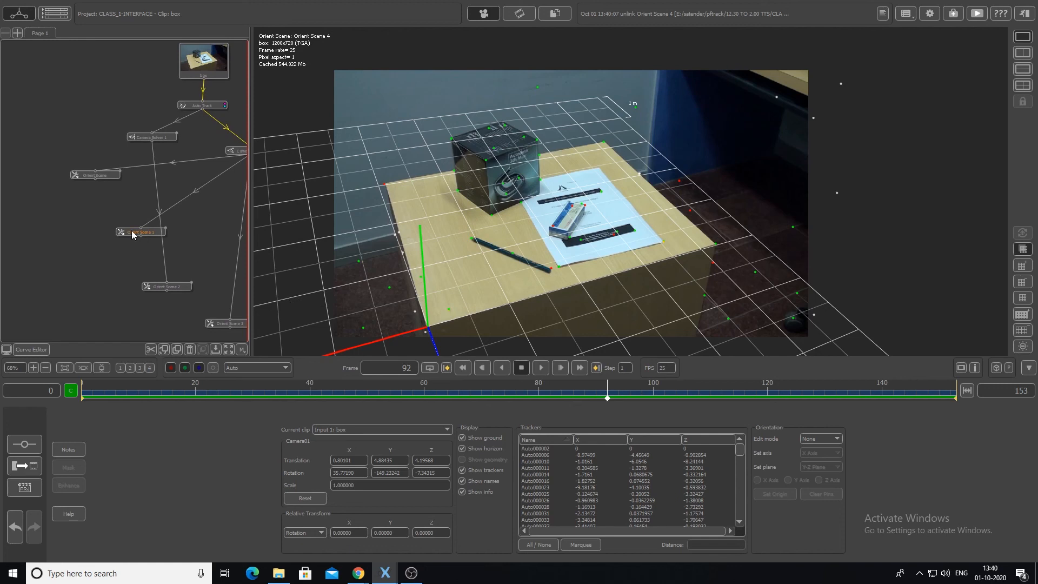
{"action": "left_click_drag", "start_coordinate": [90, 175], "coordinate": [199, 237]}
{"action": "middle_click_drag", "start_coordinate": [200, 237], "coordinate": [77, 245]}
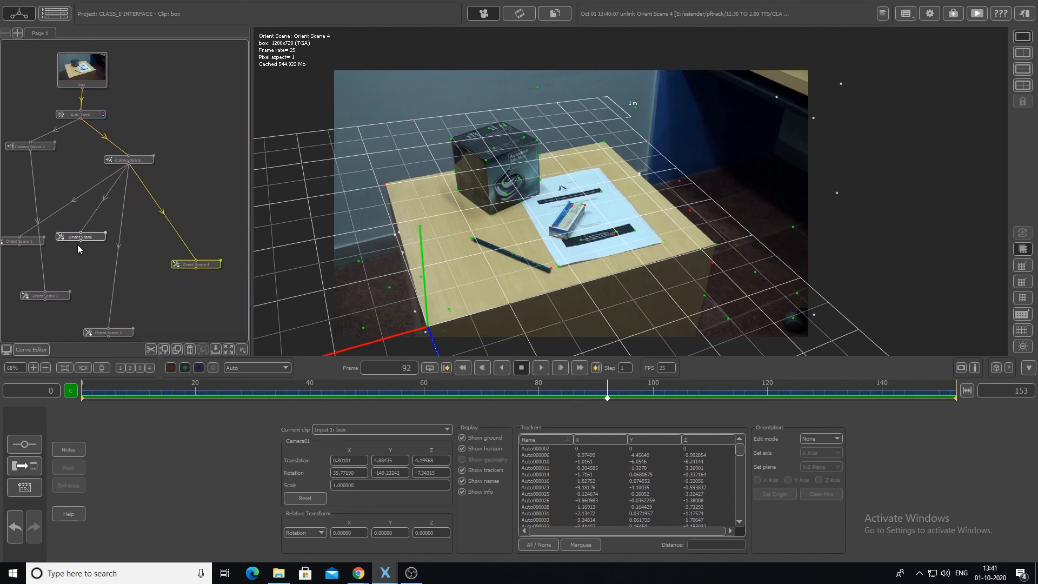
{"action": "double_click", "coordinate": [96, 240]}
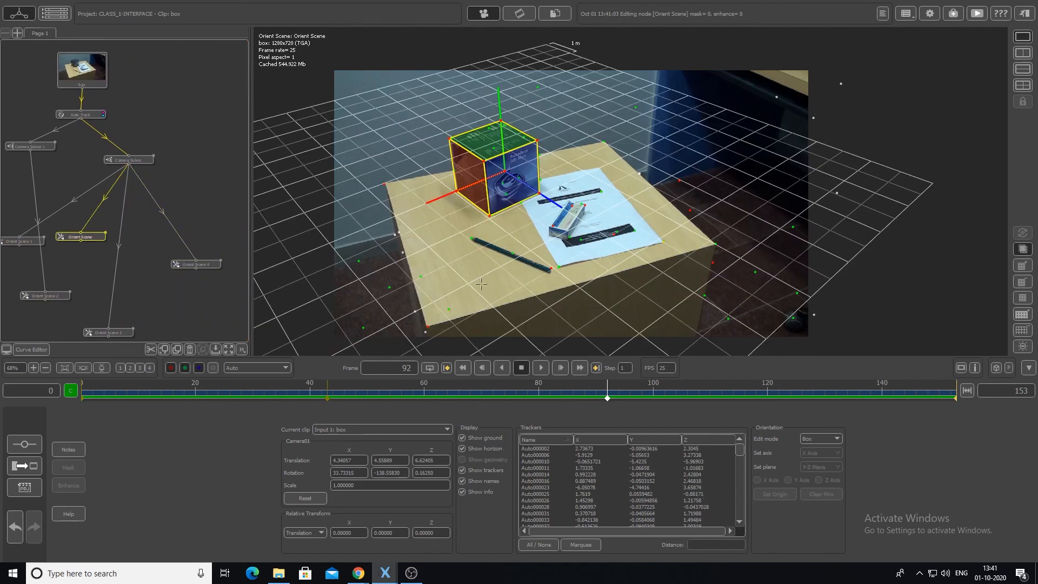
{"action": "double_click", "coordinate": [115, 332]}
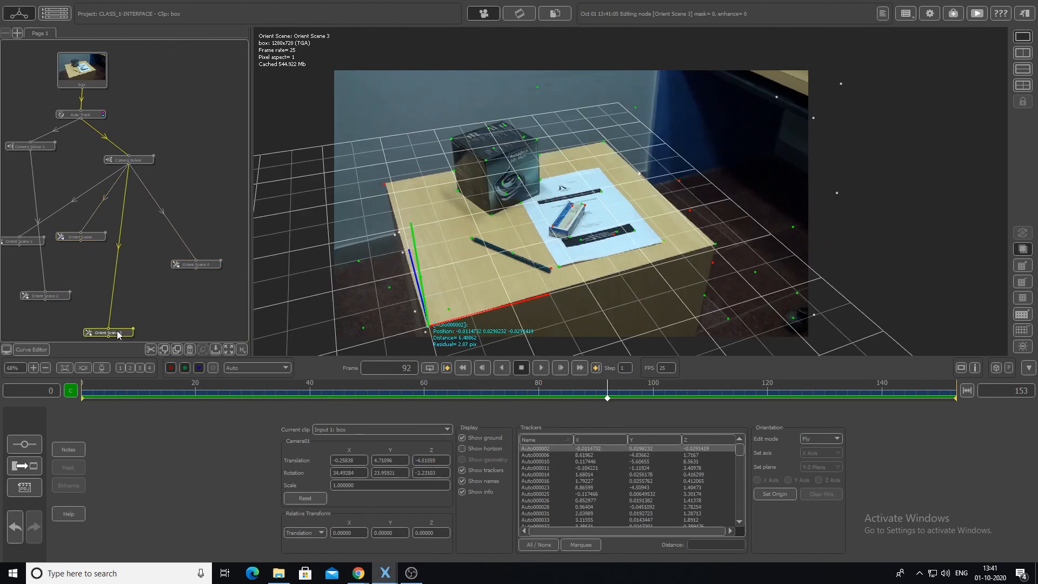
- Open Orient Scene 1, placing Orient Scene 2 just beneath Camera Solver 1 and Orient Scene 4 level with the other Orient Scene nodes
{"action": "middle_click_drag", "start_coordinate": [75, 270], "coordinate": [113, 276]}
{"action": "left_click_drag", "start_coordinate": [102, 308], "coordinate": [58, 191]}
{"action": "double_click", "coordinate": [65, 250]}
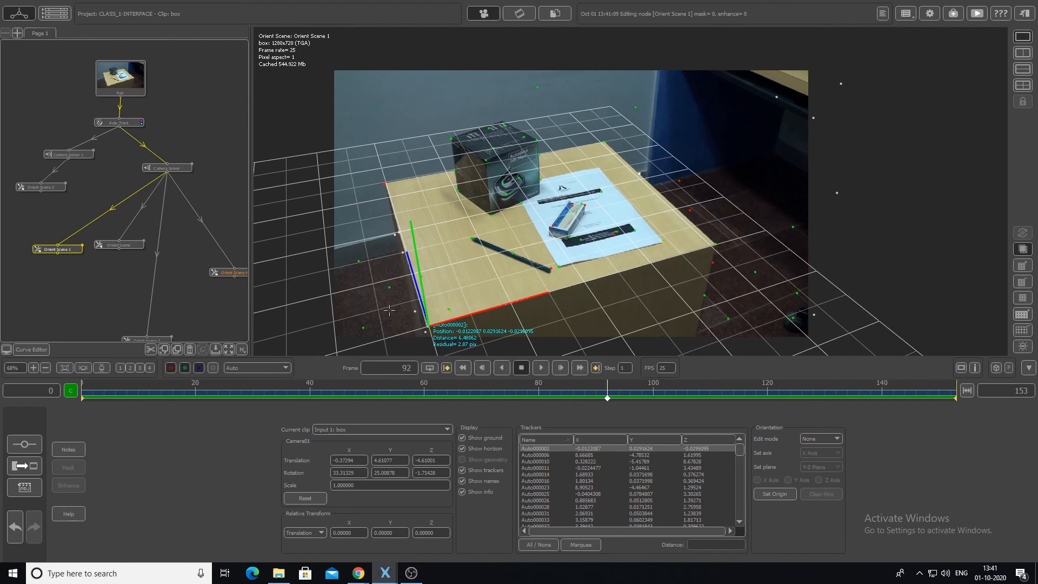
{"action": "left_click_drag", "start_coordinate": [229, 273], "coordinate": [201, 249]}
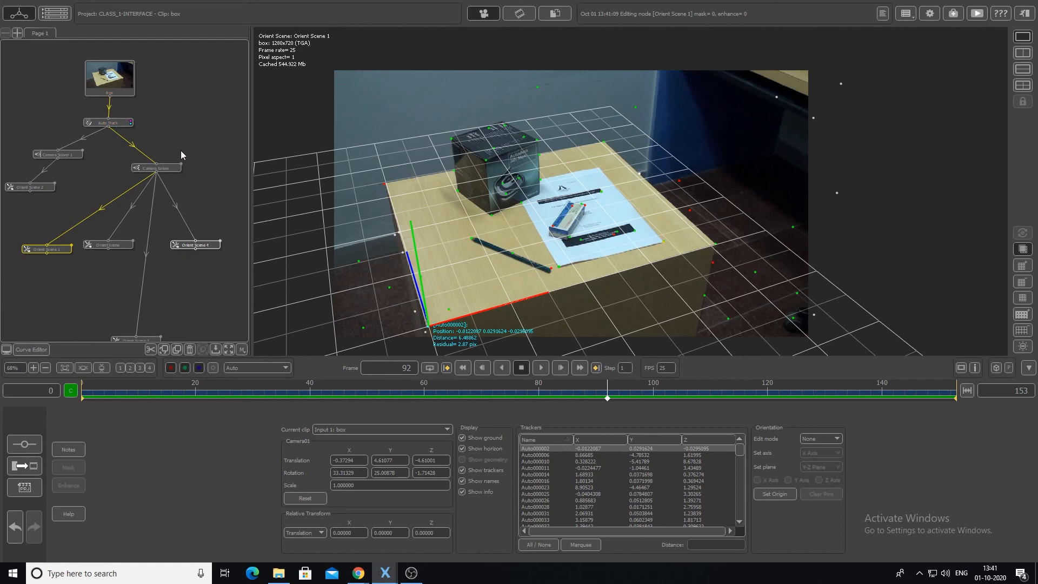
{"action": "left_click_drag", "start_coordinate": [210, 247], "coordinate": [216, 248]}
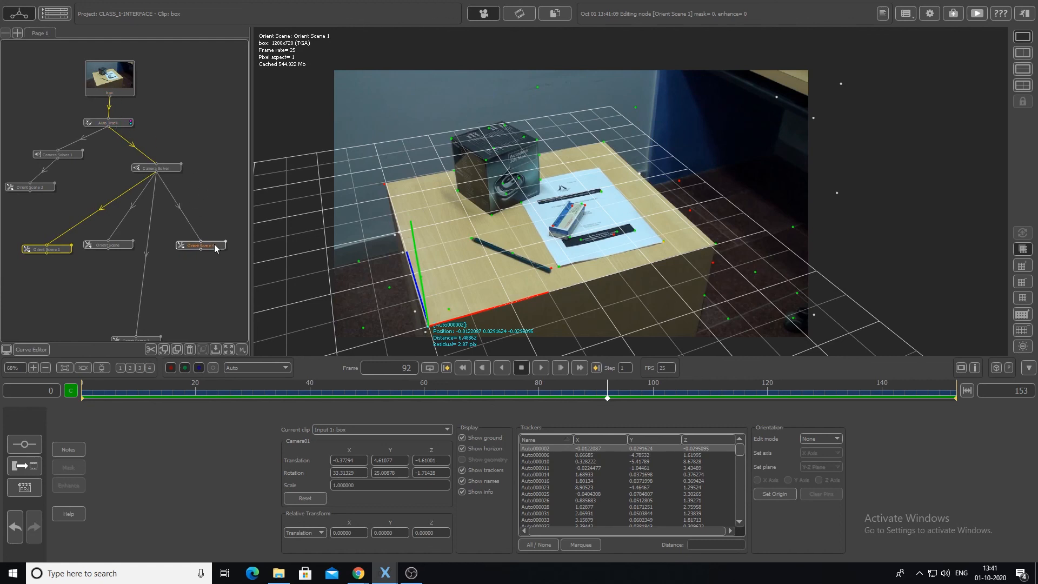
- Open the Auto Track node and tidy the tree by moving Camera Solver, Orient Scene 3 and Orient Scene 4 closer together
{"action": "left_click", "coordinate": [118, 124]}
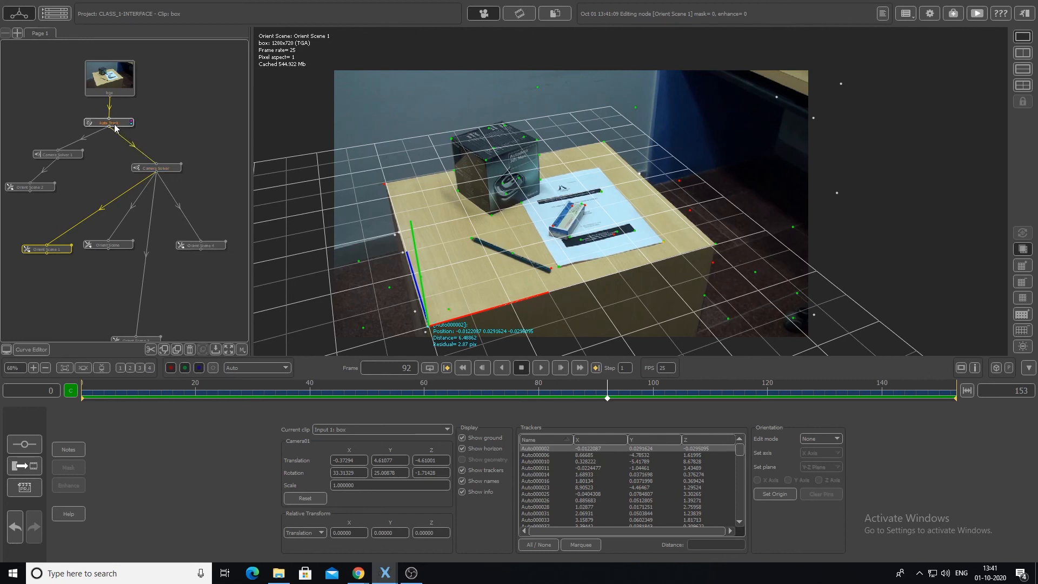
{"action": "double_click", "coordinate": [118, 123]}
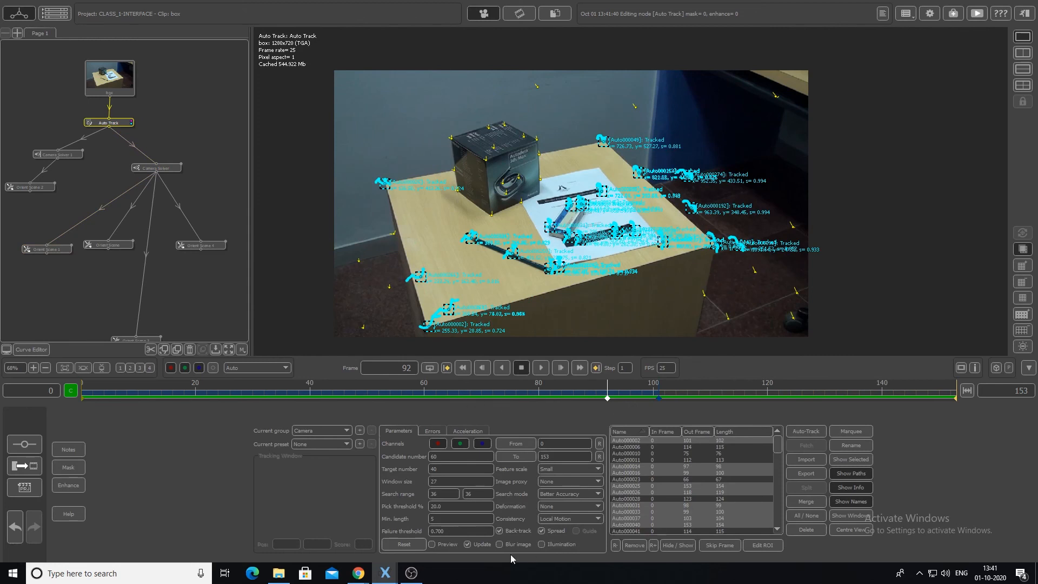
{"action": "left_click_drag", "start_coordinate": [168, 167], "coordinate": [150, 182]}
{"action": "left_click_drag", "start_coordinate": [152, 340], "coordinate": [160, 287]}
{"action": "left_click_drag", "start_coordinate": [219, 245], "coordinate": [214, 245]}
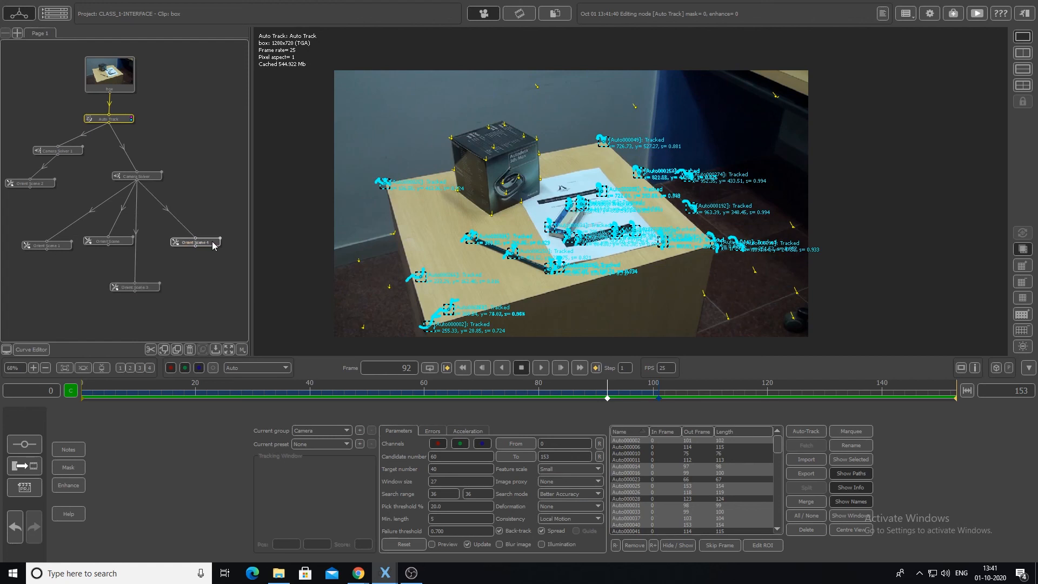
{"action": "left_click_drag", "start_coordinate": [154, 178], "coordinate": [151, 168]}
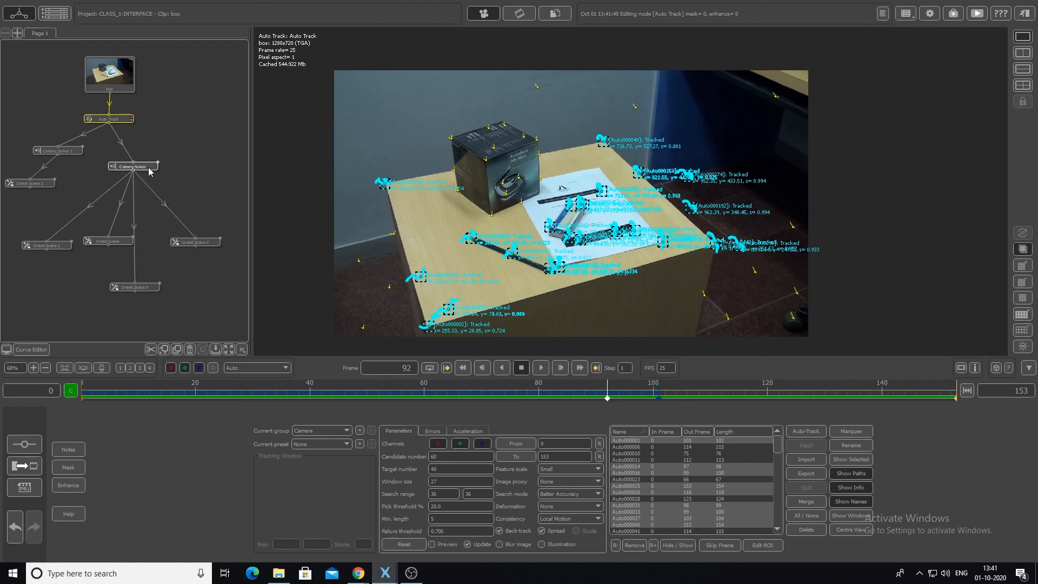
{"action": "left_click", "coordinate": [207, 244]}
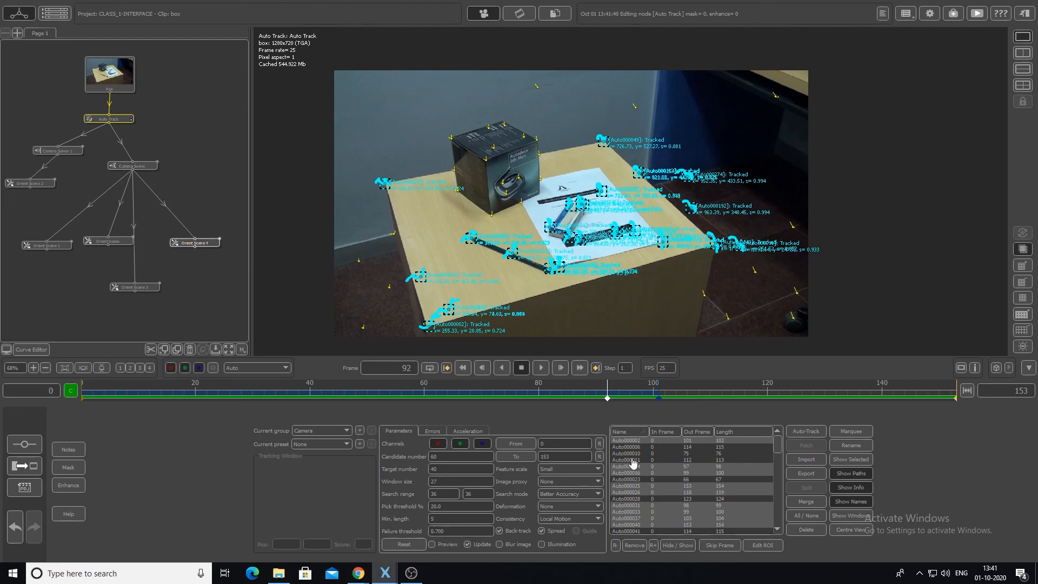
{"action": "scroll", "coordinate": [448, 239], "scroll_direction": "down", "scroll_amount": 3}
{"action": "scroll", "coordinate": [448, 238], "scroll_direction": "up", "scroll_amount": 3}
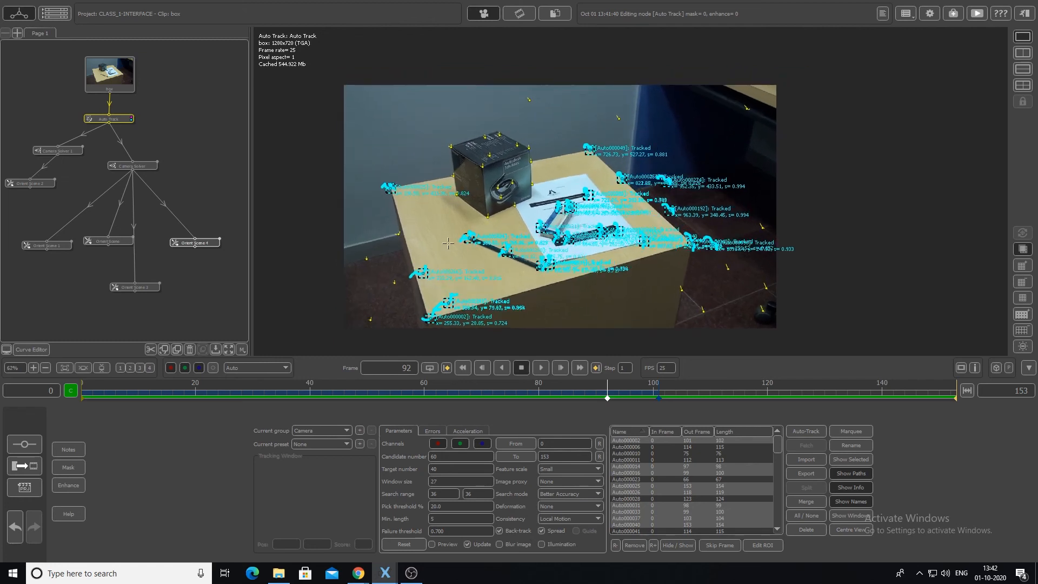
{"action": "middle_click_drag", "start_coordinate": [460, 254], "coordinate": [490, 242]}
{"action": "scroll", "coordinate": [490, 243], "scroll_direction": "up", "scroll_amount": 1}
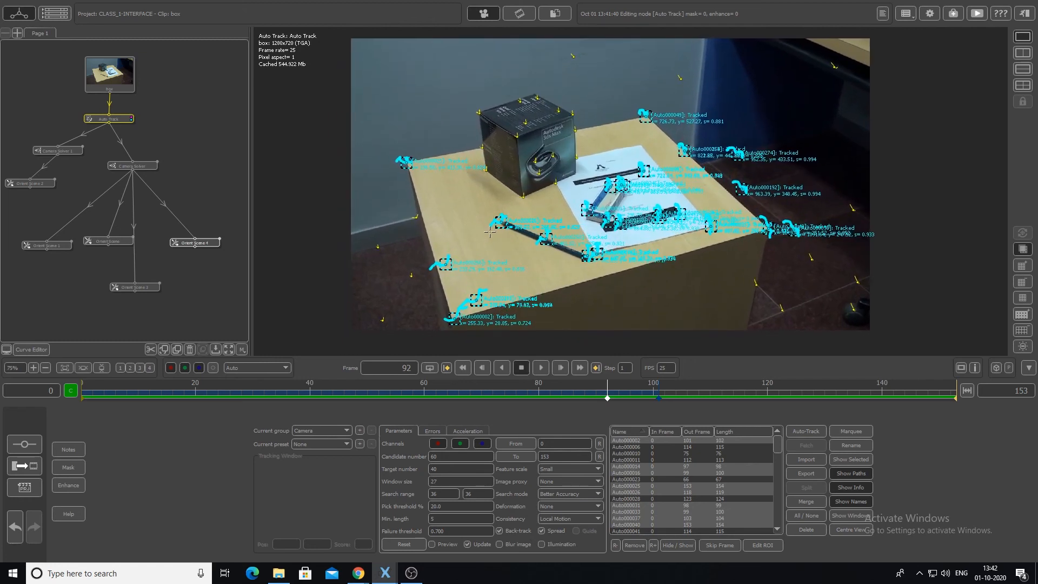